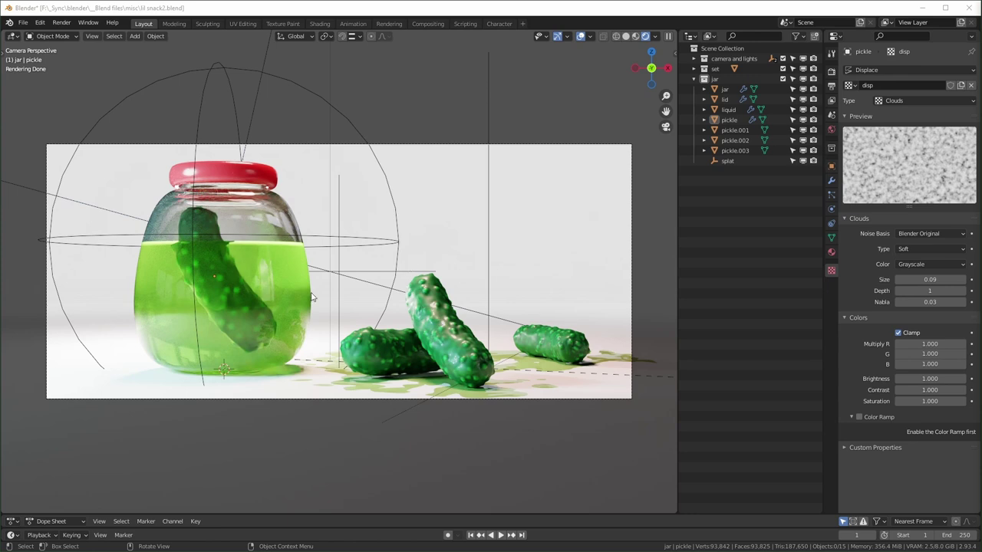
{"action": "scroll", "coordinate": [311, 293], "scroll_direction": "up", "scroll_amount": 1}
{"action": "scroll", "coordinate": [311, 293], "scroll_direction": "down", "scroll_amount": 1}
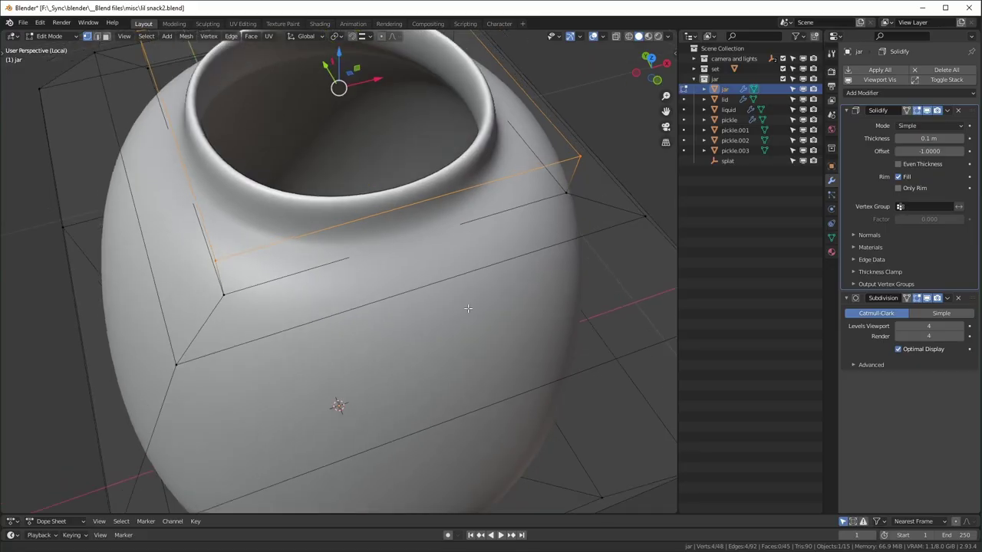
{"action": "middle_click_drag", "start_coordinate": [430, 254], "coordinate": [454, 215]}
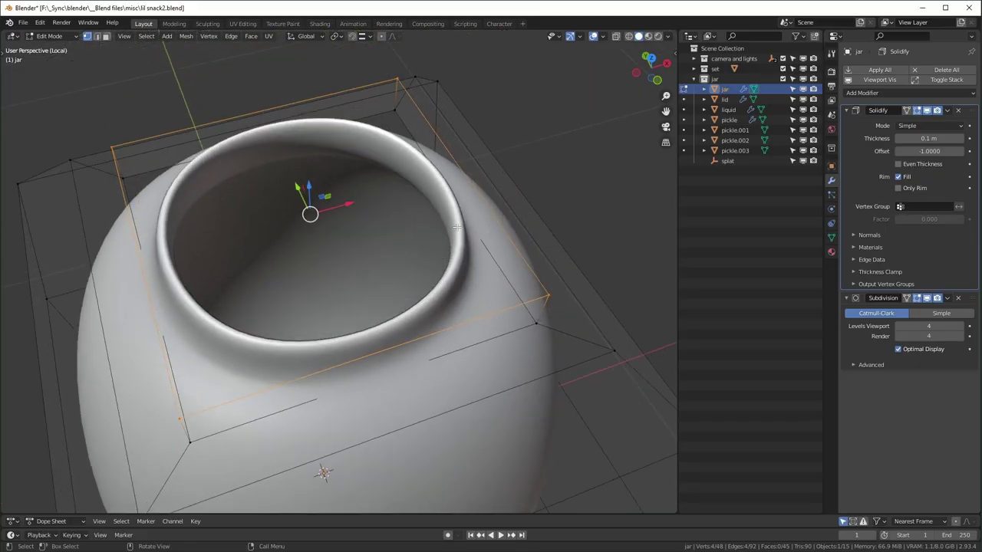
- Compare the jar mesh with and without Subdivision in the viewport, and examine the edge loops around its base
{"action": "middle_click_drag", "start_coordinate": [589, 321], "coordinate": [642, 335]}
{"action": "left_click", "coordinate": [927, 298]}
{"action": "left_click", "coordinate": [926, 299]}
{"action": "left_click", "coordinate": [927, 298]}
{"action": "left_click", "coordinate": [927, 298]}
{"action": "left_click", "coordinate": [927, 298]}
{"action": "left_click", "coordinate": [927, 299]}
{"action": "middle_click_drag", "start_coordinate": [476, 294], "coordinate": [458, 240]}
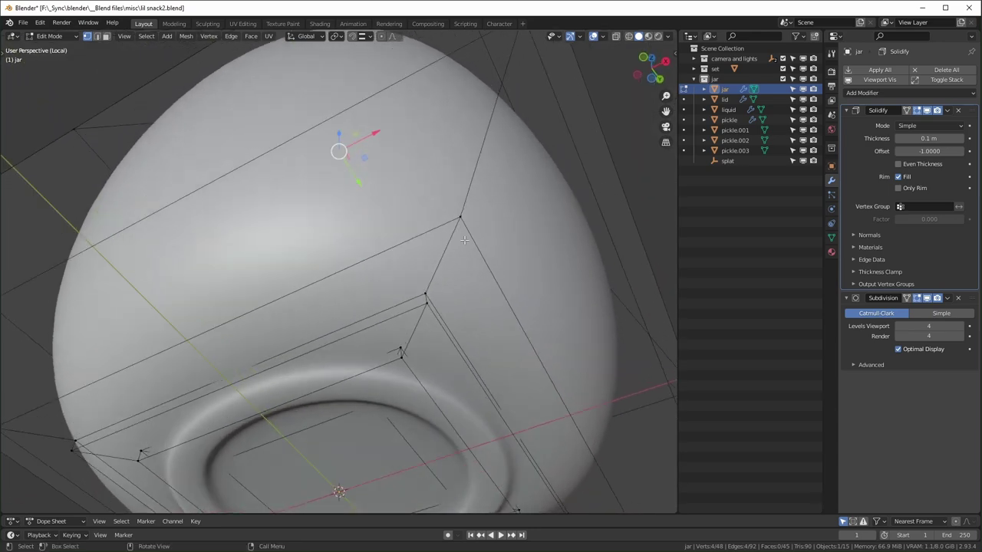
{"action": "scroll", "coordinate": [450, 340], "scroll_direction": "down", "scroll_amount": 5}
{"action": "middle_click_drag", "start_coordinate": [451, 341], "coordinate": [446, 388]}
{"action": "scroll", "coordinate": [447, 388], "scroll_direction": "up", "scroll_amount": 3}
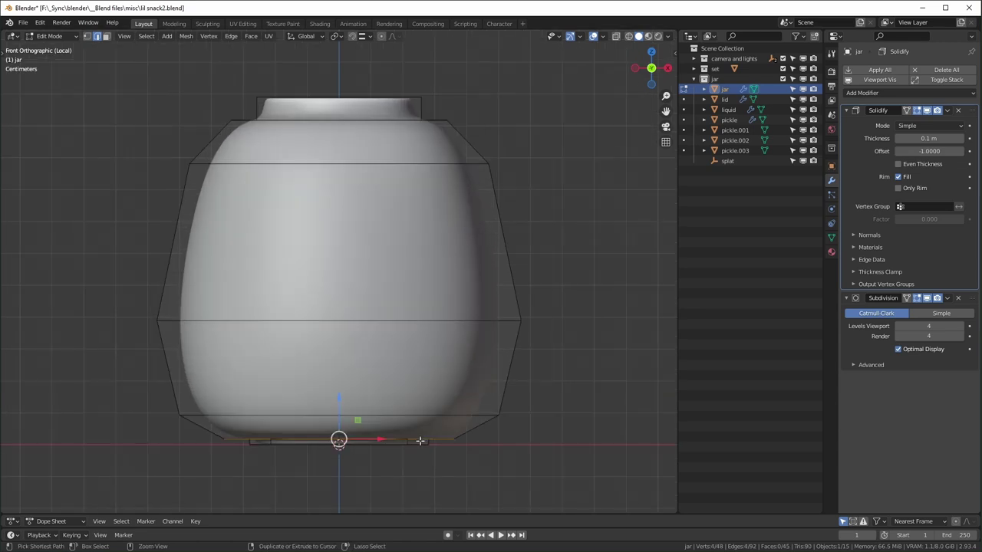
{"action": "middle_click_drag", "start_coordinate": [421, 441], "coordinate": [415, 245]}
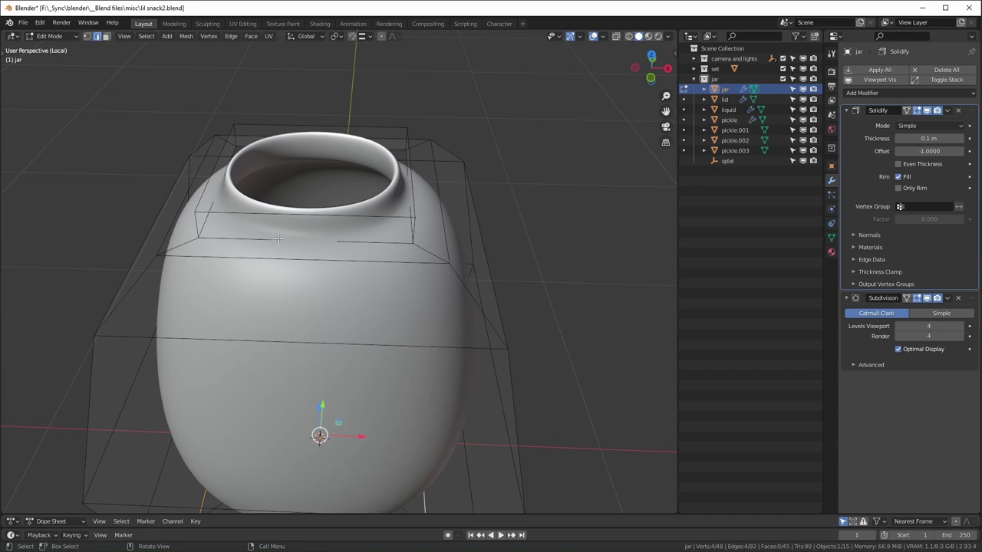
- Try dissolving the edge loop at the base of the jar's neck to compare the shape, and undo it
{"action": "left_click", "coordinate": [313, 263], "text": "alt"}
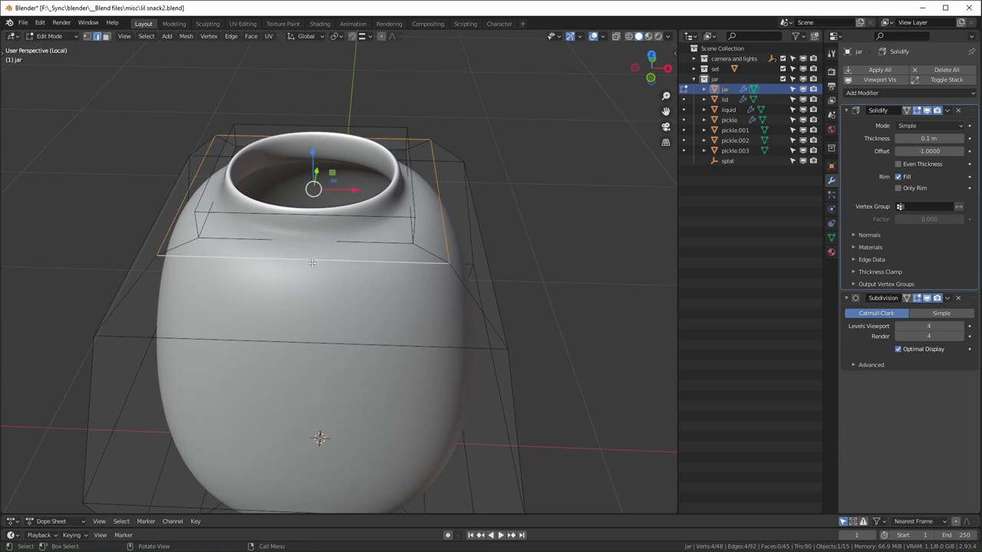
{"action": "key", "text": "KP_1"}
{"action": "key", "text": "ctrl+x"}
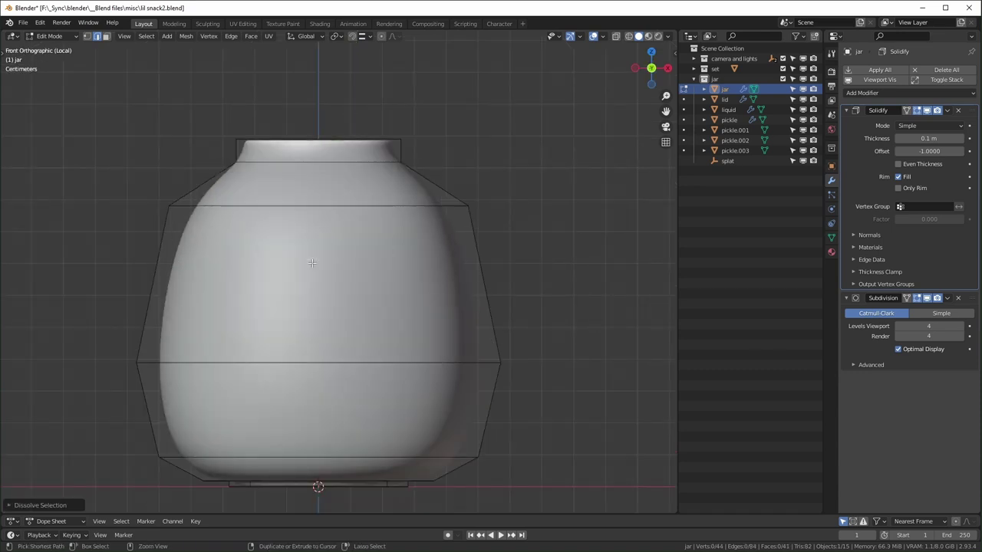
{"action": "key", "text": "ctrl+z"}
{"action": "key", "text": "ctrl+shift+z"}
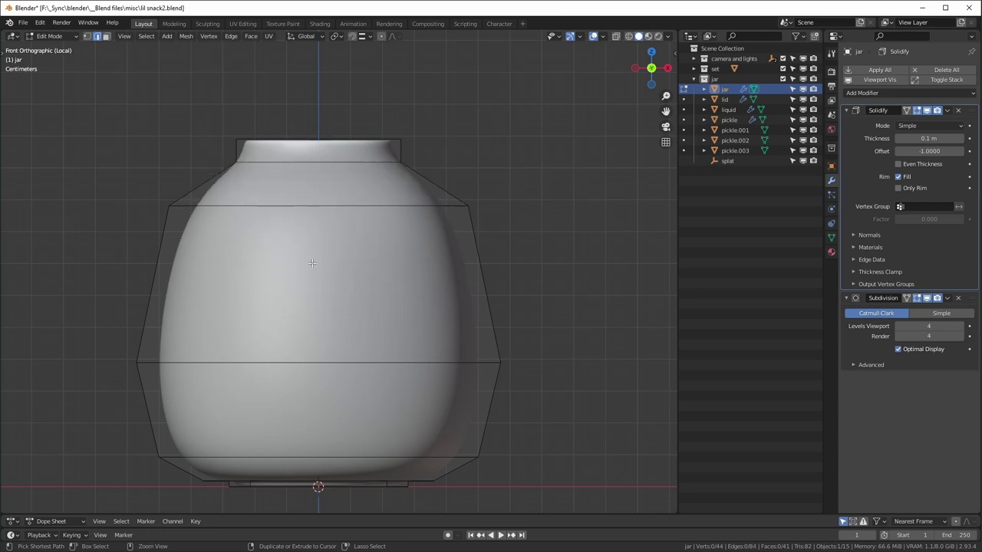
{"action": "key", "text": "ctrl+z"}
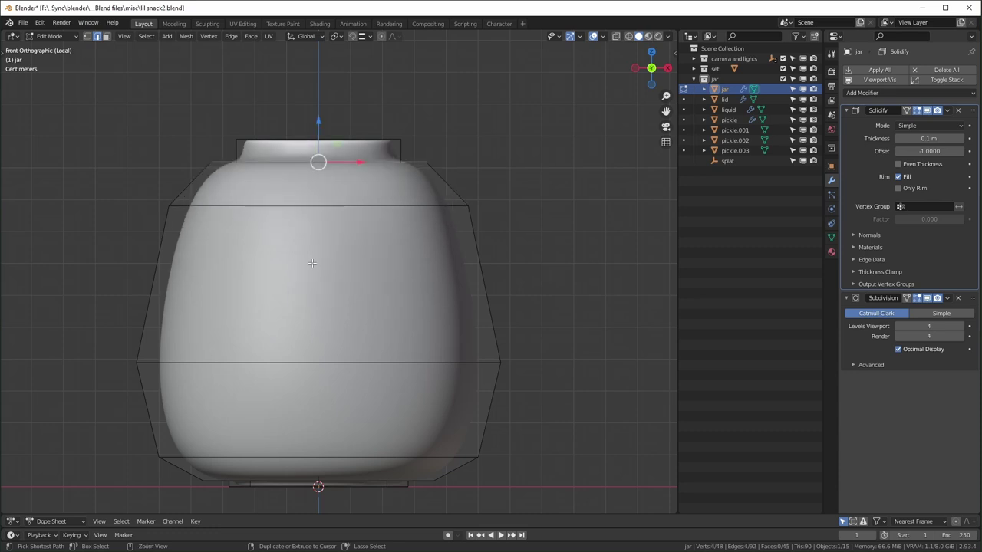
- Inspect the jar's underside, exit local view and look at the whole scene in rendered shading through the camera
{"action": "middle_click_drag", "start_coordinate": [449, 406], "coordinate": [405, 282]}
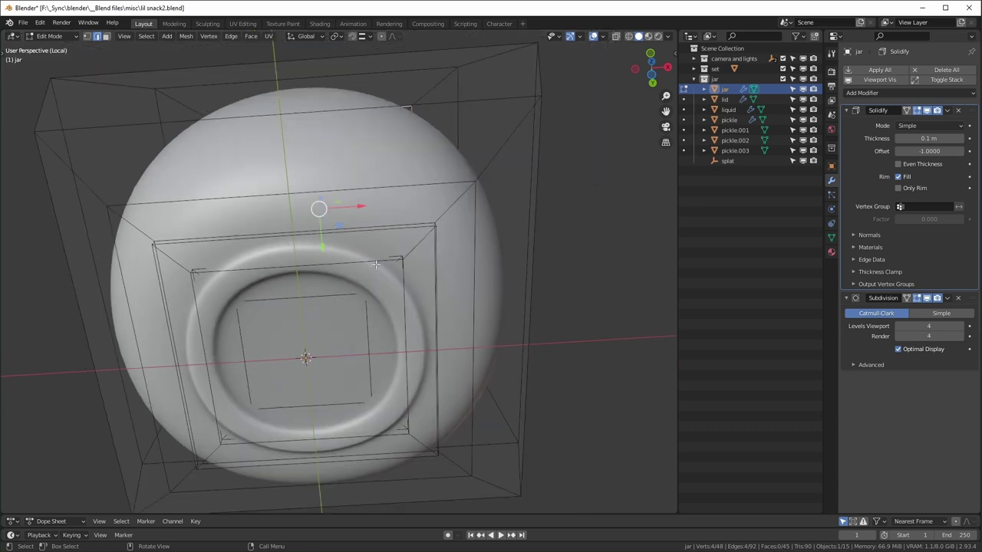
{"action": "scroll", "coordinate": [372, 265], "scroll_direction": "down", "scroll_amount": 4}
{"action": "middle_click_drag", "start_coordinate": [372, 264], "coordinate": [370, 353]}
{"action": "scroll", "coordinate": [370, 353], "scroll_direction": "up", "scroll_amount": 2}
{"action": "scroll", "coordinate": [371, 353], "scroll_direction": "down", "scroll_amount": 1}
{"action": "key", "text": "KP_Divide"}
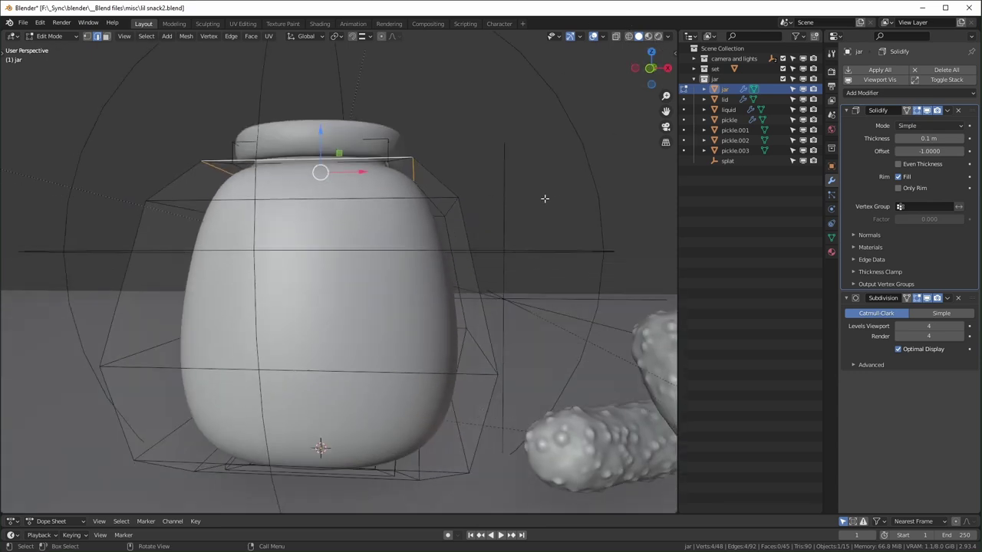
{"action": "left_click", "coordinate": [657, 36]}
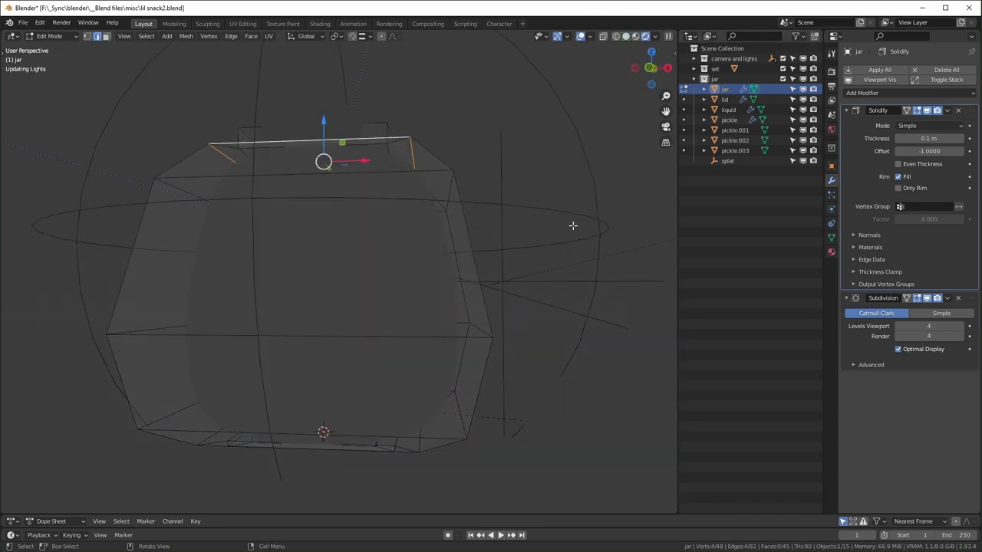
{"action": "key", "text": "KP_0"}
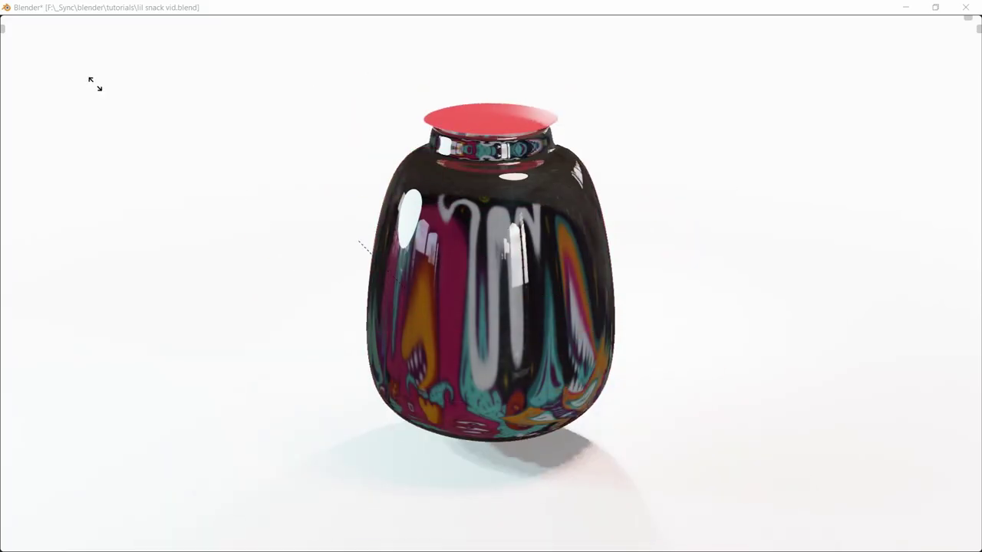
- Inset and scale the faces of the red lid above the jar opening
{"action": "key", "text": "i"}
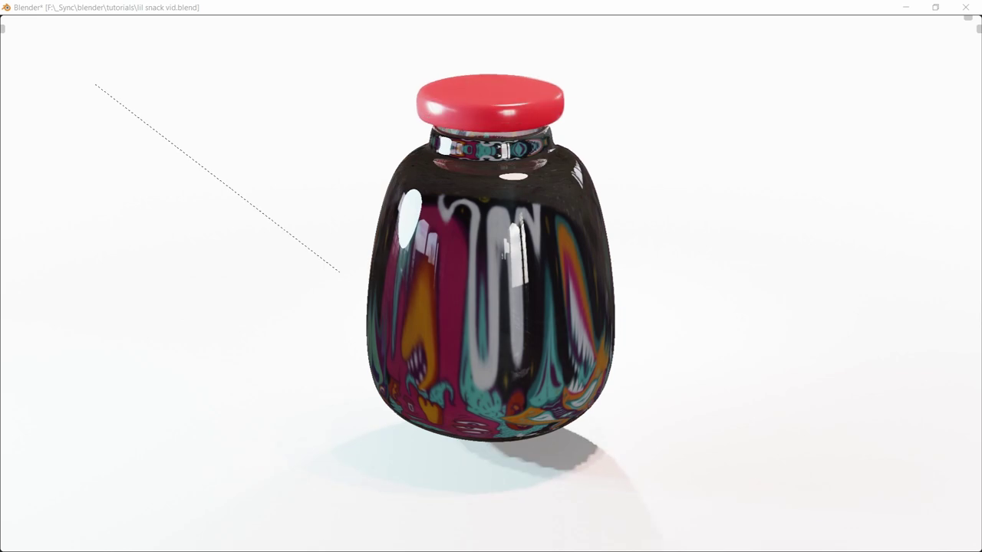
{"action": "key", "text": "s"}
{"action": "key", "text": "Escape"}
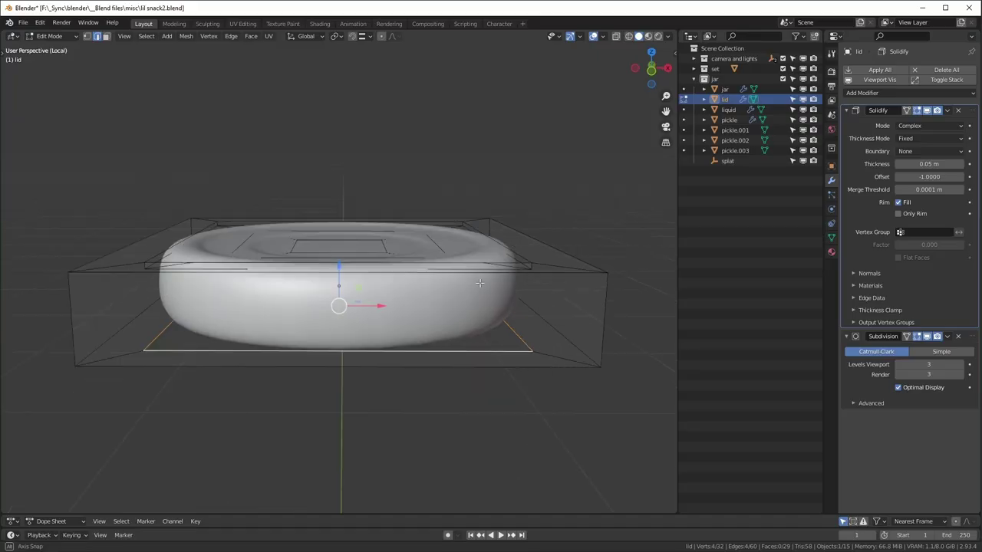
- Hide the Subdivision modifier of the lid in the viewport and examine the lid's underside and inner opening
{"action": "middle_click_drag", "start_coordinate": [480, 283], "coordinate": [565, 246]}
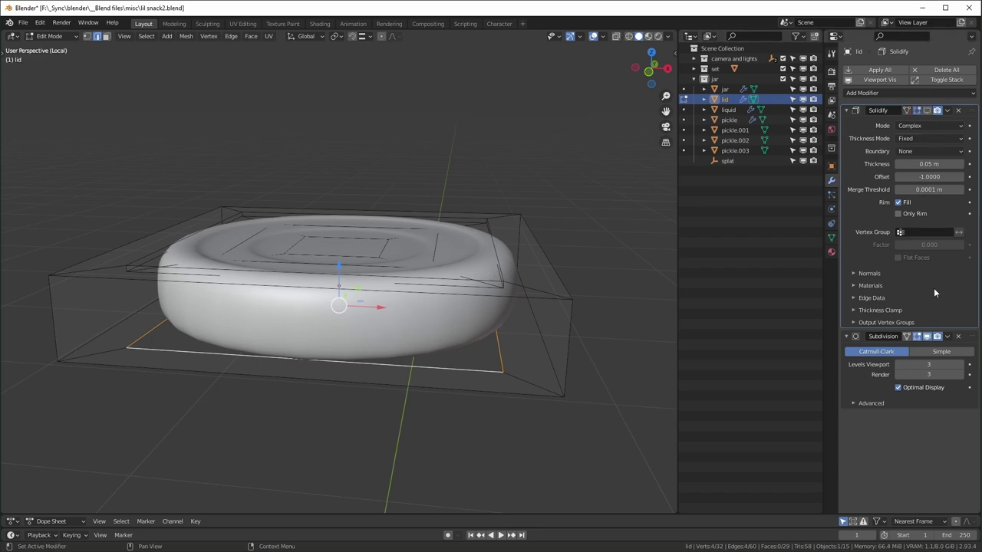
{"action": "left_click", "coordinate": [926, 337]}
{"action": "middle_click_drag", "start_coordinate": [640, 361], "coordinate": [244, 325]}
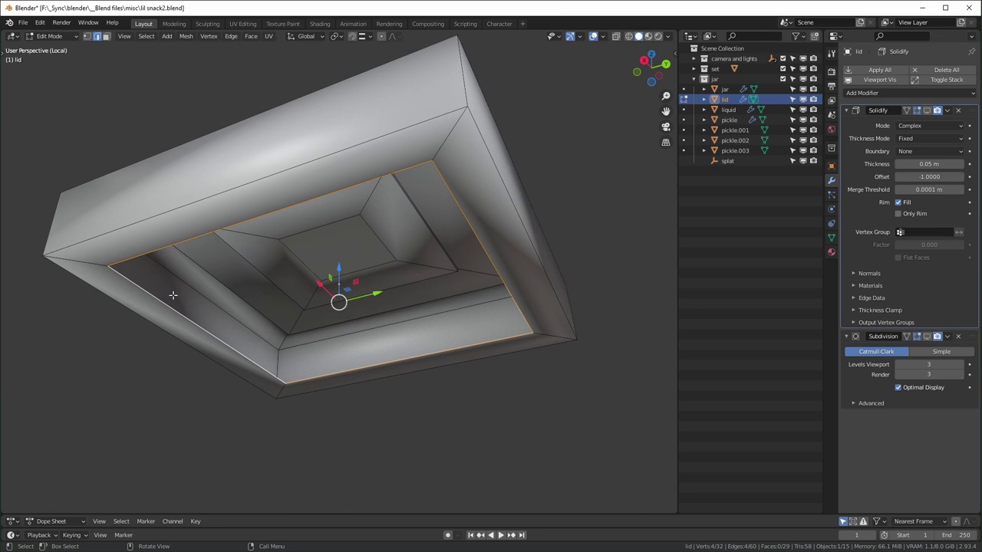
{"action": "middle_click_drag", "start_coordinate": [219, 282], "coordinate": [523, 320]}
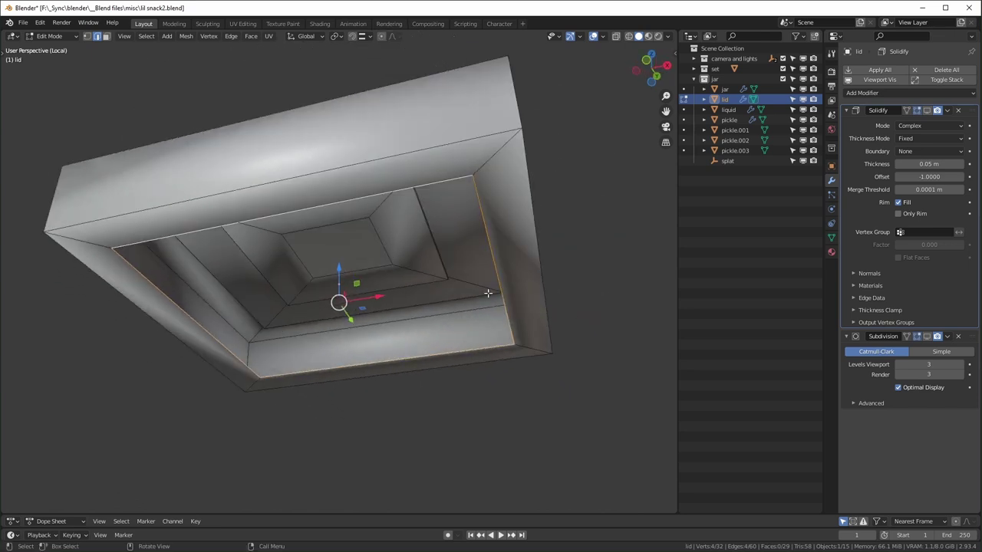
{"action": "middle_click_drag", "start_coordinate": [433, 245], "coordinate": [472, 223]}
{"action": "middle_click_drag", "start_coordinate": [667, 210], "coordinate": [598, 261]}
- Show the lid's Solidify and Subdivision modifiers in a see-through front view, and try out a different Solidify thickness
{"action": "left_click", "coordinate": [928, 111]}
{"action": "middle_click_drag", "start_coordinate": [526, 358], "coordinate": [495, 382]}
{"action": "key", "text": "alt+z"}
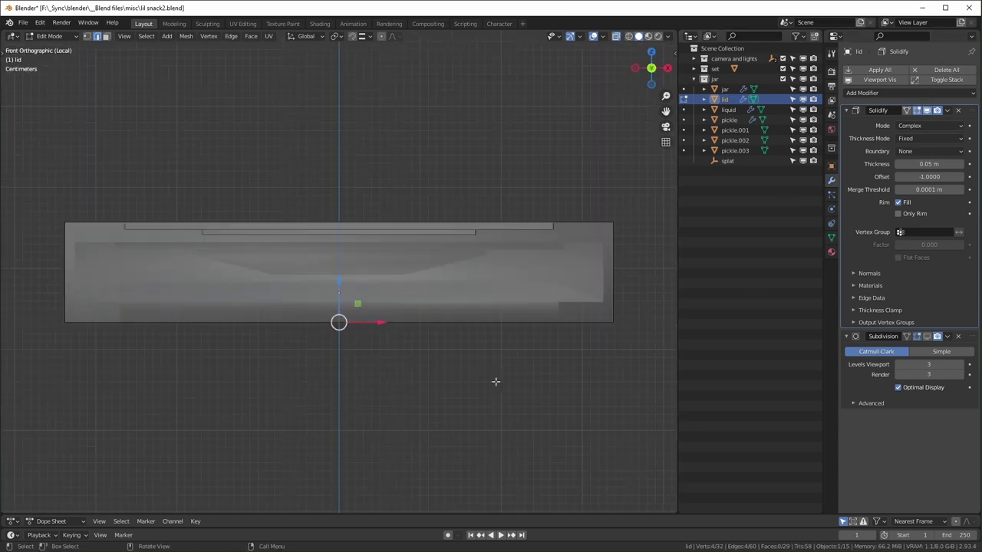
{"action": "left_click", "coordinate": [927, 337]}
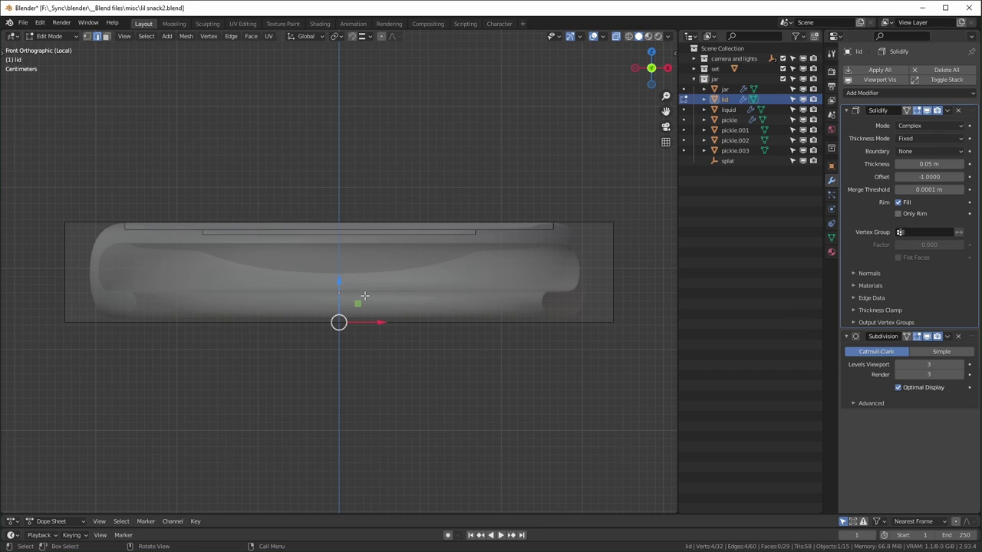
{"action": "left_click_drag", "start_coordinate": [929, 165], "coordinate": [981, 164]}
- Leave local view and shift the edge loop around the lid's bottom opening along the Z axis
{"action": "middle_click_drag", "start_coordinate": [460, 372], "coordinate": [486, 422]}
{"action": "key", "text": "Tab"}
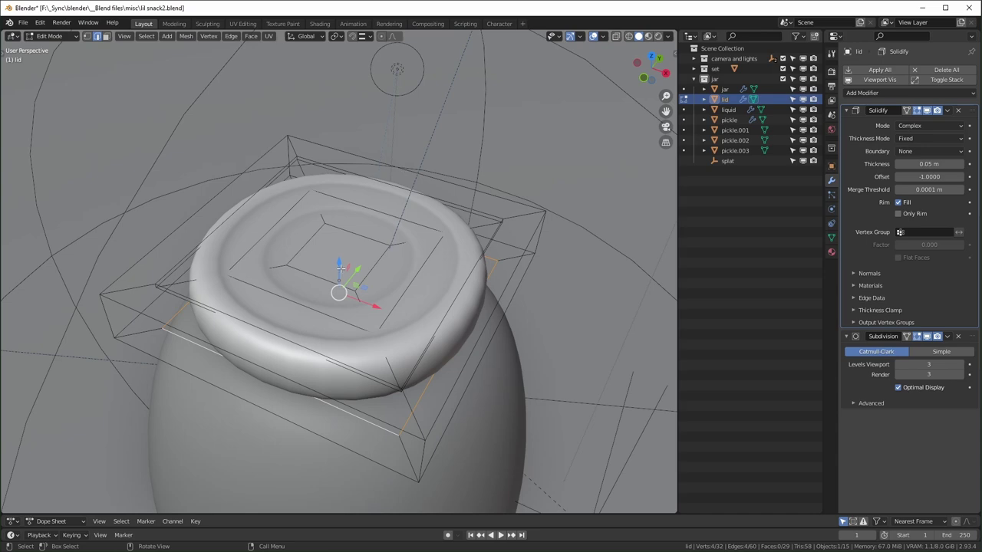
{"action": "middle_click_drag", "start_coordinate": [340, 267], "coordinate": [338, 287]}
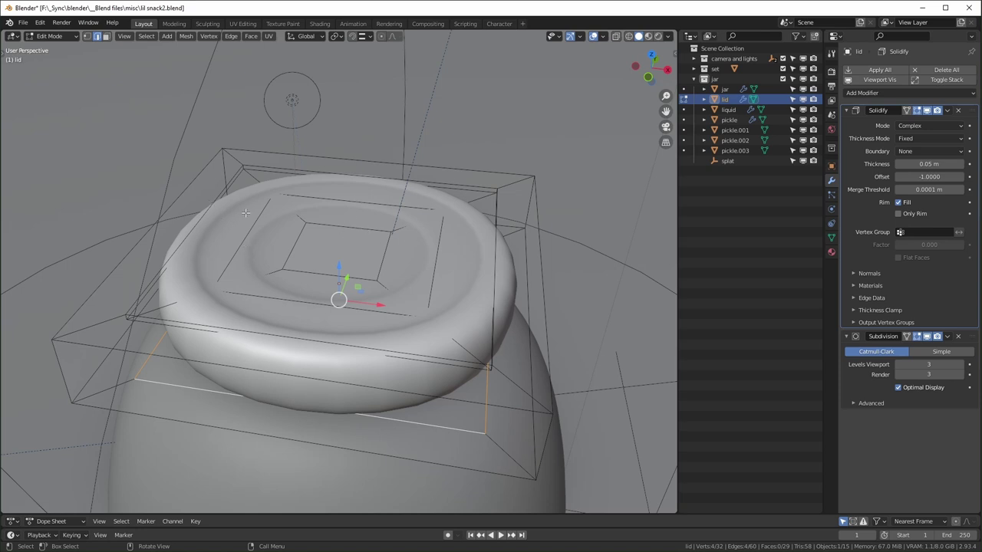
{"action": "scroll", "coordinate": [378, 301], "scroll_direction": "down", "scroll_amount": 1}
{"action": "key", "text": "Tab"}
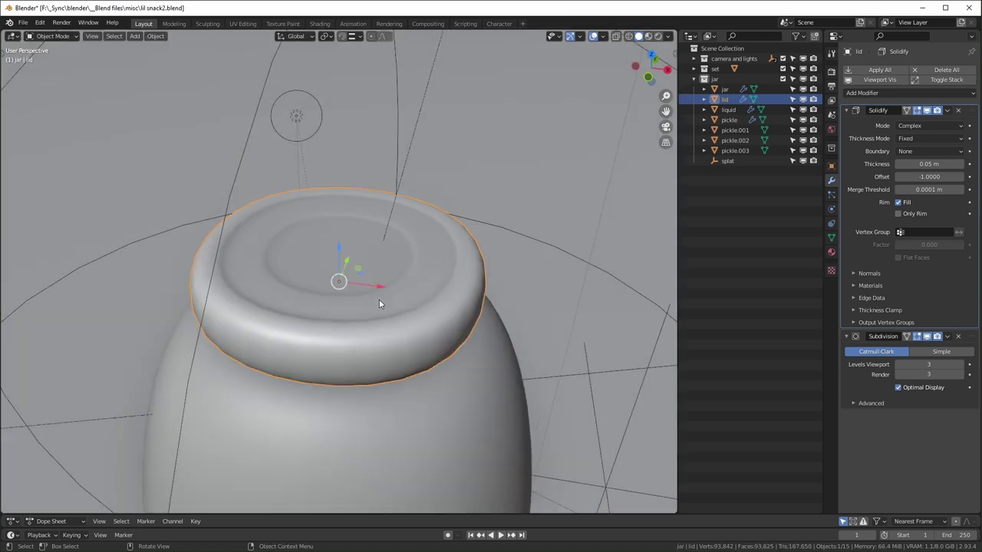
- Look over the rendered jar and pickles from the camera and around the jar, and return to solid shading
{"action": "key", "text": "KP_0"}
{"action": "middle_click_drag", "start_coordinate": [157, 234], "coordinate": [280, 225], "text": "shift"}
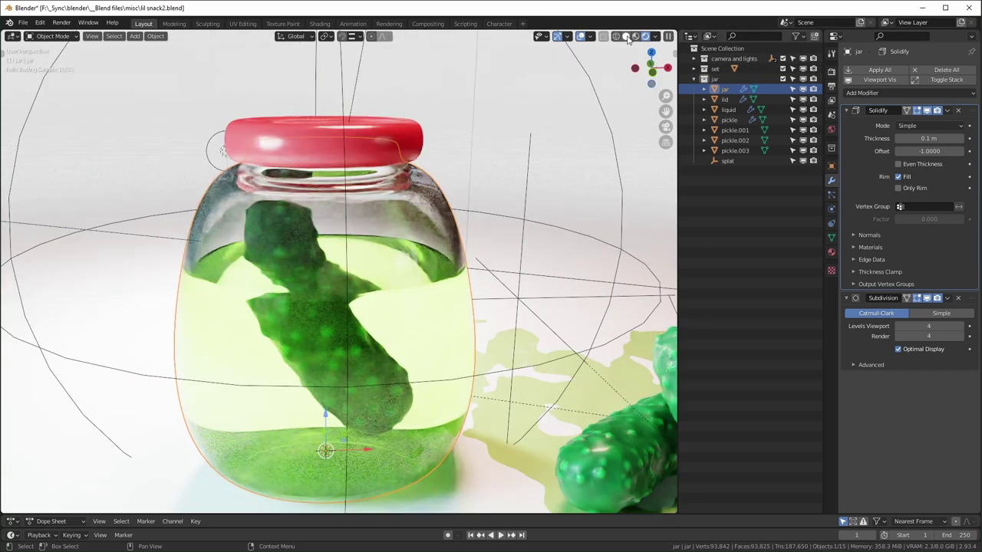
{"action": "left_click", "coordinate": [626, 36]}
{"action": "left_click", "coordinate": [385, 225]}
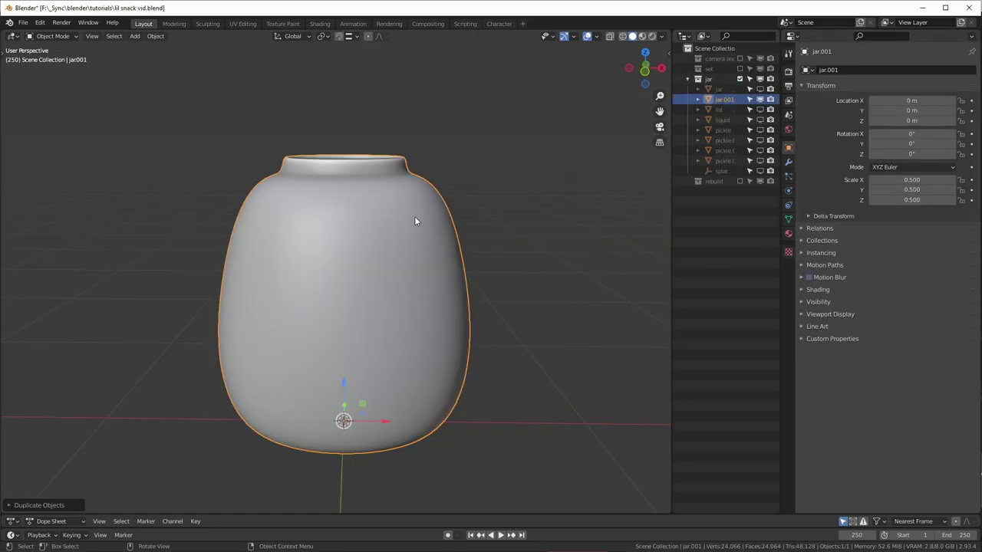
- Apply the Solidify and Subdivision modifiers on the duplicated jar
{"action": "left_click", "coordinate": [788, 162]}
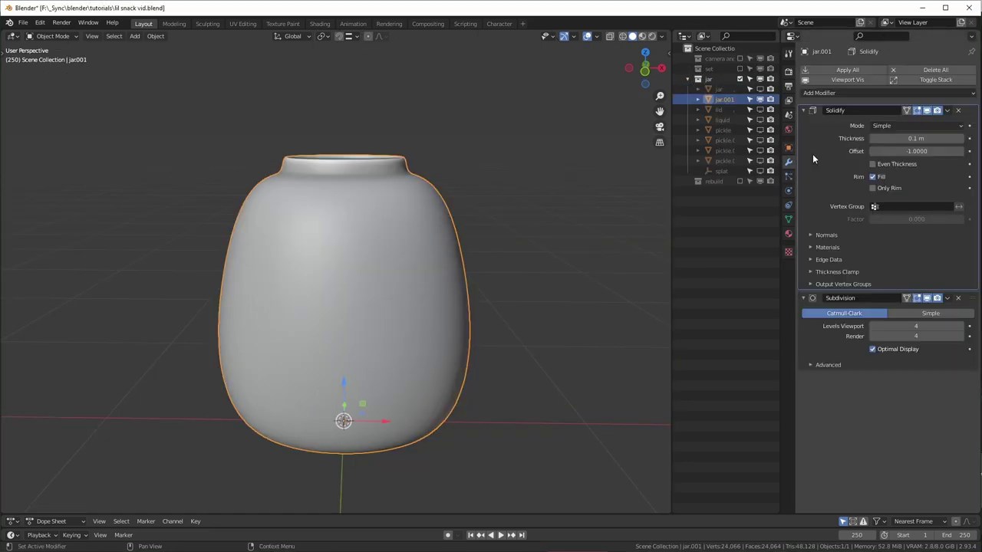
{"action": "left_click", "coordinate": [947, 110]}
{"action": "left_click", "coordinate": [921, 125]}
{"action": "left_click", "coordinate": [947, 110]}
{"action": "left_click", "coordinate": [923, 124]}
- Enter Edit Mode on the jar and circle-select the faces at the centre of its inner bottom from above
{"action": "key", "text": "Tab"}
{"action": "key", "text": "KP_7"}
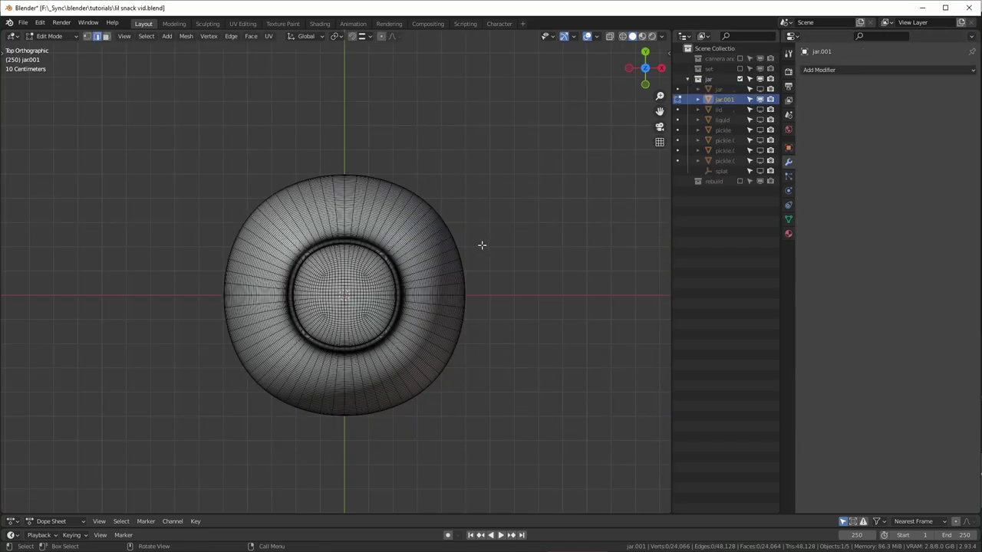
{"action": "scroll", "coordinate": [483, 244], "scroll_direction": "up", "scroll_amount": 7}
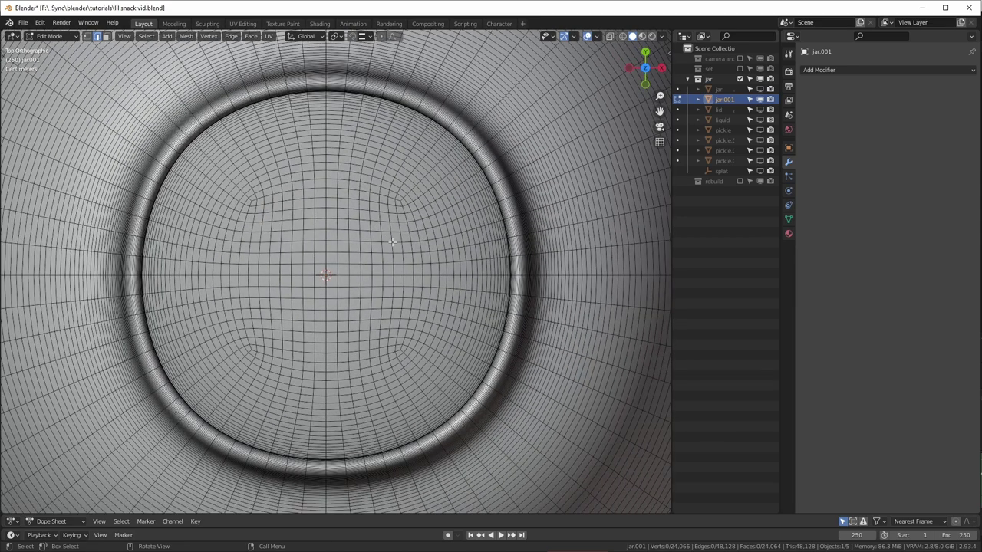
{"action": "key", "text": "3"}
{"action": "key", "text": "c"}
{"action": "left_click", "coordinate": [326, 275]}
{"action": "right_click", "coordinate": [326, 274]}
- Grow the face selection in a see-through front view, from the inner bottom up the inner wall to about two-thirds of the jar's height
{"action": "scroll", "coordinate": [326, 274], "scroll_direction": "down", "scroll_amount": 3}
{"action": "key", "text": "KP_1"}
{"action": "scroll", "coordinate": [374, 298], "scroll_direction": "down", "scroll_amount": 4}
{"action": "key", "text": "alt+z"}
{"action": "key", "text": "ctrl+KP_Add"}
{"action": "key", "text": "ctrl+KP_Add"}
{"action": "key", "text": "ctrl+KP_Add"}
{"action": "key", "text": "ctrl+KP_Add"}
{"action": "key", "text": "ctrl+KP_Add"}
{"action": "key", "text": "ctrl+KP_Add"}
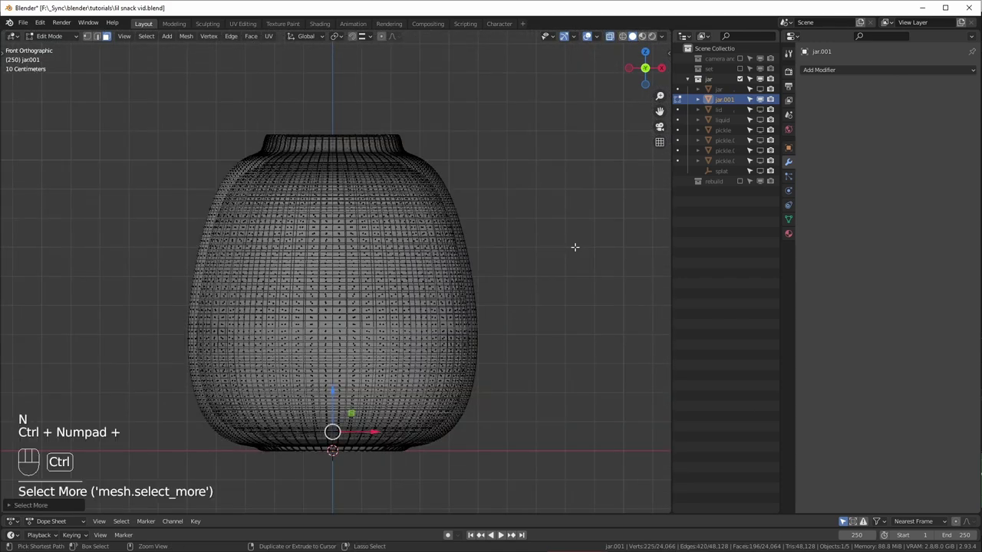
{"action": "key", "text": "ctrl+KP_Add"}
{"action": "key", "text": "ctrl+KP_Add"}
{"action": "key", "text": "ctrl+KP_Add"}
{"action": "key", "text": "ctrl+KP_Add"}
{"action": "key", "text": "ctrl+KP_Add"}
{"action": "key", "text": "ctrl+KP_Add"}
{"action": "key", "text": "ctrl+KP_Add"}
{"action": "key", "text": "ctrl+KP_Add"}
{"action": "key", "text": "ctrl+KP_Add"}
{"action": "key", "text": "ctrl+KP_Add"}
{"action": "key", "text": "ctrl+KP_Add"}
{"action": "key", "text": "ctrl+KP_Add"}
{"action": "key", "text": "ctrl+KP_Add"}
{"action": "key", "text": "ctrl+KP_Add"}
{"action": "key", "text": "ctrl+KP_Add"}
{"action": "key", "text": "ctrl+KP_Add"}
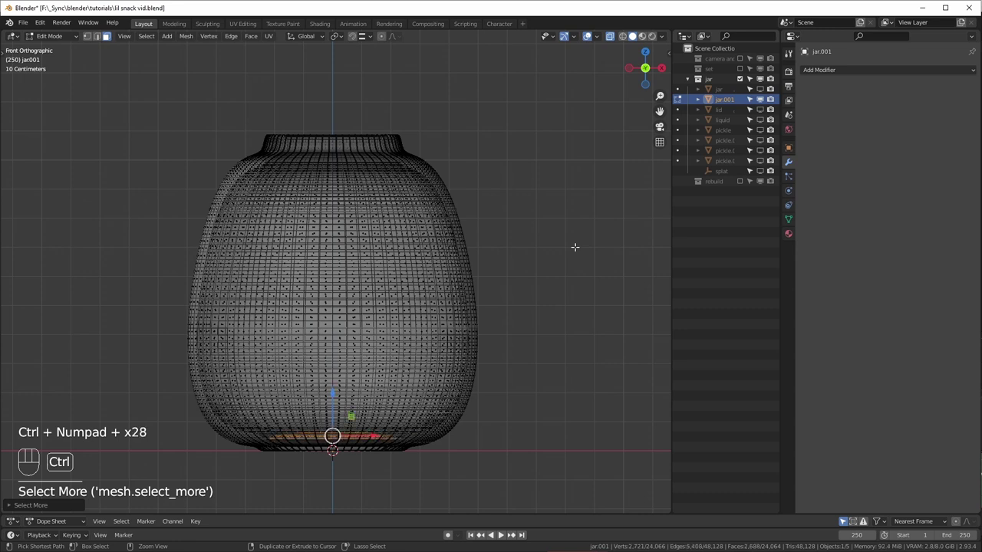
{"action": "key", "text": "ctrl+KP_Add"}
{"action": "key", "text": "ctrl+KP_Add"}
{"action": "key", "text": "ctrl+KP_Add"}
{"action": "key", "text": "ctrl+KP_Add"}
{"action": "key", "text": "ctrl+KP_Add"}
{"action": "key", "text": "ctrl+KP_Add"}
{"action": "key", "text": "ctrl+KP_Add"}
{"action": "key", "text": "ctrl+KP_Add"}
{"action": "key", "text": "ctrl+KP_Add"}
{"action": "key", "text": "ctrl+KP_Add"}
{"action": "key", "text": "ctrl+KP_Add"}
{"action": "key", "text": "ctrl+KP_Add"}
{"action": "key", "text": "ctrl+KP_Add"}
{"action": "key", "text": "ctrl+KP_Add"}
{"action": "key", "text": "ctrl+KP_Add"}
{"action": "key", "text": "ctrl+KP_Add"}
{"action": "key", "text": "ctrl+KP_Add"}
{"action": "key", "text": "ctrl+KP_Add"}
{"action": "key", "text": "ctrl+KP_Add"}
{"action": "key", "text": "ctrl+KP_Add"}
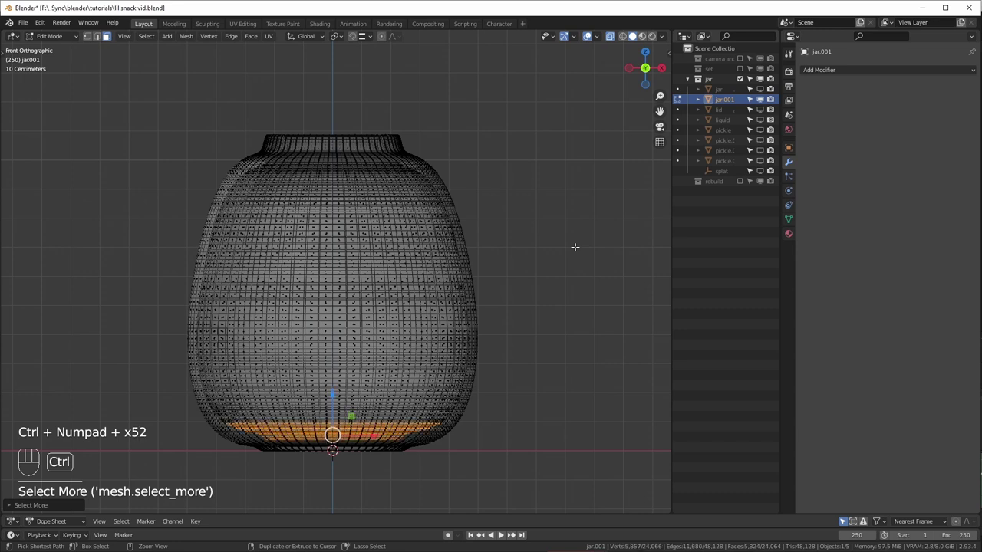
{"action": "key", "text": "ctrl+KP_Add"}
{"action": "key", "text": "ctrl+KP_Add"}
{"action": "key", "text": "ctrl+KP_Add"}
{"action": "key", "text": "ctrl+KP_Add"}
{"action": "key", "text": "ctrl+KP_Add"}
{"action": "key", "text": "ctrl+KP_Add"}
{"action": "key", "text": "ctrl+KP_Add"}
{"action": "key", "text": "ctrl+KP_Add"}
{"action": "key", "text": "ctrl+KP_Add"}
{"action": "key", "text": "ctrl+KP_Add"}
{"action": "key", "text": "ctrl+KP_Add"}
{"action": "key", "text": "ctrl+KP_Add"}
{"action": "key", "text": "ctrl+KP_Add"}
{"action": "key", "text": "ctrl+KP_Add"}
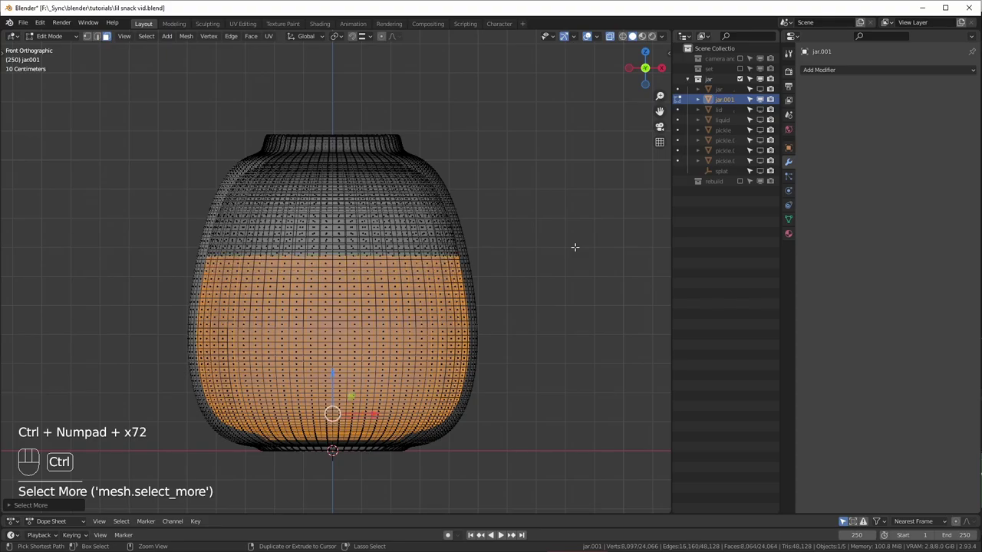
{"action": "key", "text": "ctrl+KP_Add"}
- Duplicate the selected inner faces in place and separate them into their own object
{"action": "middle_click_drag", "start_coordinate": [574, 245], "coordinate": [549, 284]}
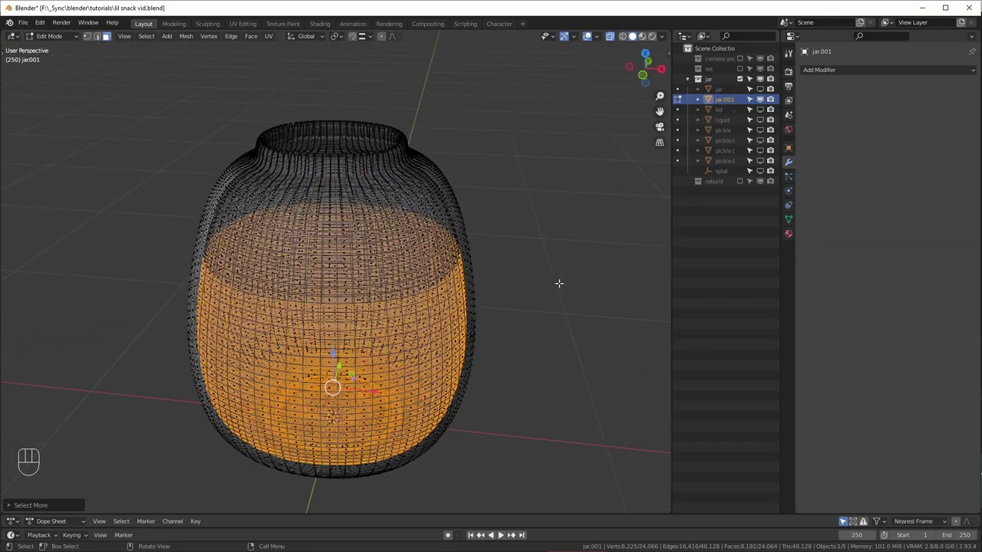
{"action": "scroll", "coordinate": [545, 276], "scroll_direction": "down", "scroll_amount": 5}
{"action": "key", "text": "shift+d"}
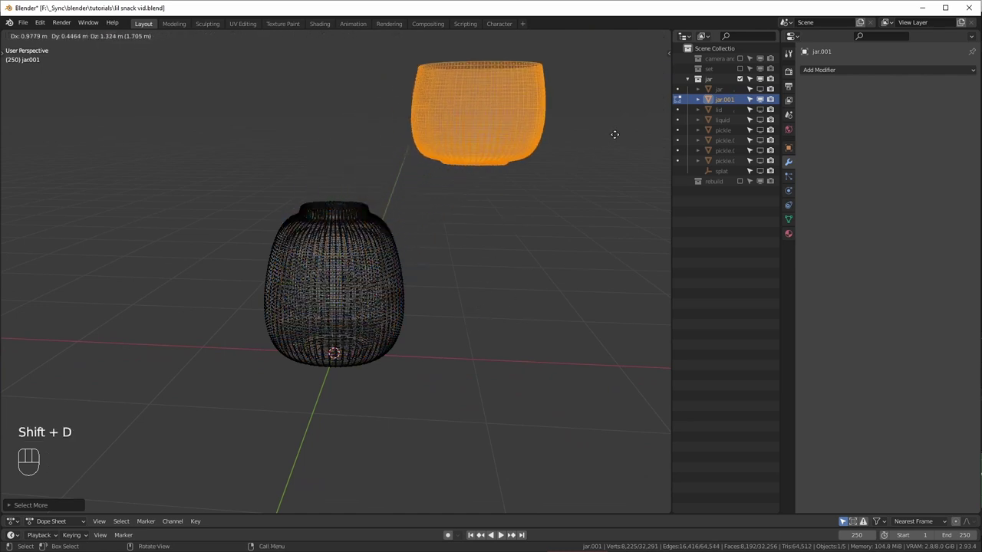
{"action": "right_click", "coordinate": [615, 135]}
{"action": "key", "text": "p"}
{"action": "left_click", "coordinate": [608, 142]}
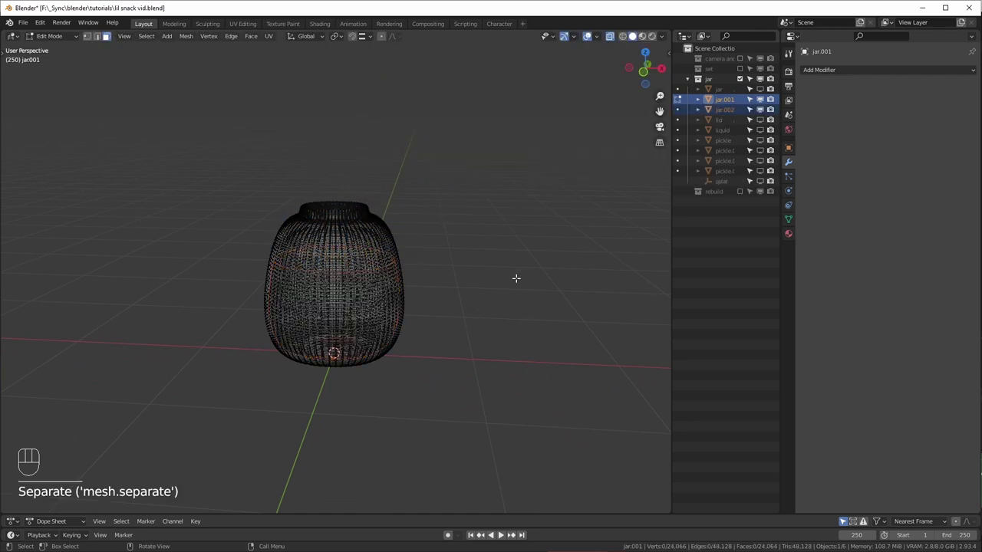
- Isolate the separated inner mesh, turn off see-through display and enter Edit Mode on it
{"action": "key", "text": "Tab"}
{"action": "left_click", "coordinate": [726, 110]}
{"action": "scroll", "coordinate": [473, 289], "scroll_direction": "up", "scroll_amount": 3}
{"action": "key", "text": "alt+z"}
{"action": "key", "text": "Tab"}
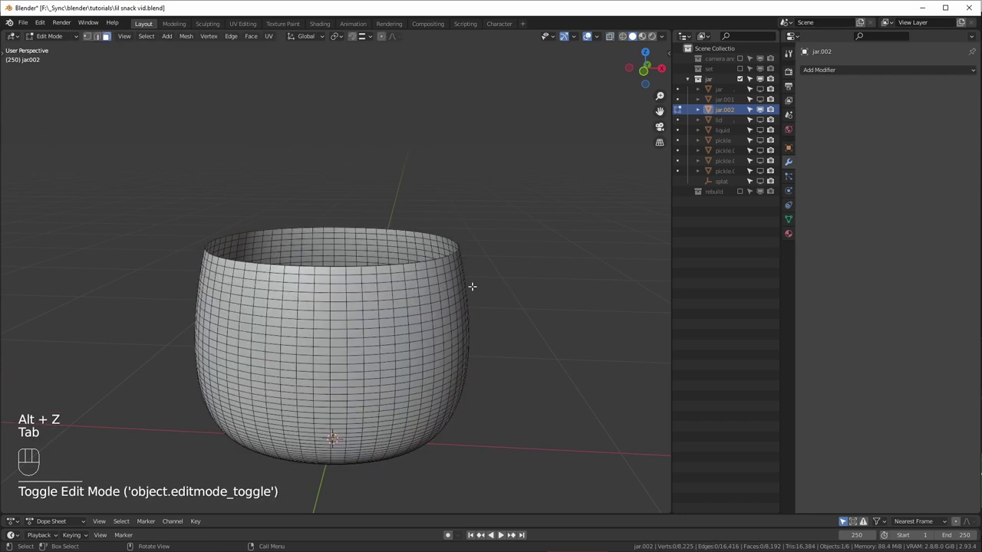
- Select the open top edge loop of the inner mesh and close it with Grid Fill
{"action": "scroll", "coordinate": [474, 289], "scroll_direction": "up", "scroll_amount": 2}
{"action": "key", "text": "2"}
{"action": "left_click", "coordinate": [471, 286], "text": "alt"}
{"action": "key", "text": "ctrl+f"}
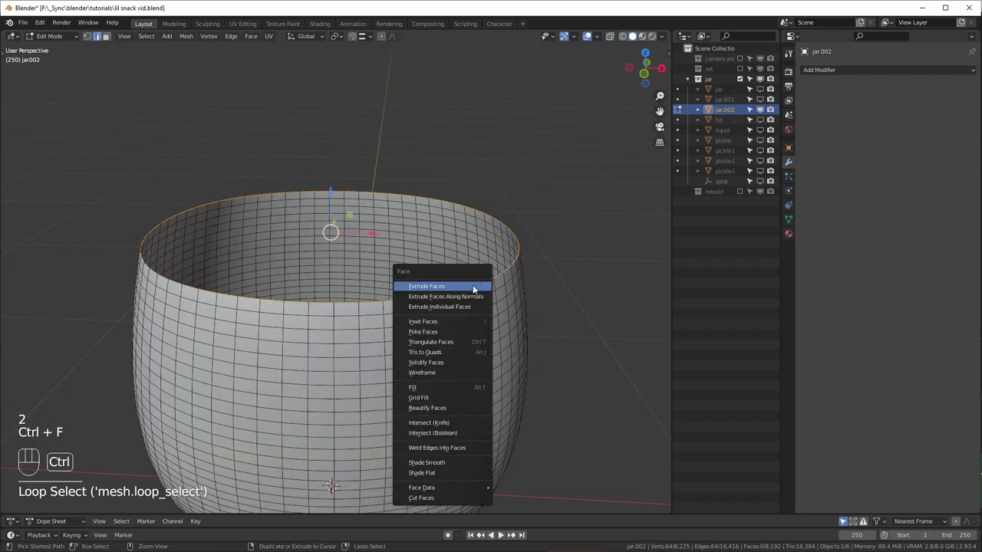
{"action": "left_click", "coordinate": [448, 397]}
- Enable Auto Smooth for the liquid mesh's normals at 30° and return to Object Mode
{"action": "middle_click_drag", "start_coordinate": [554, 190], "coordinate": [566, 274]}
{"action": "left_click", "coordinate": [788, 220]}
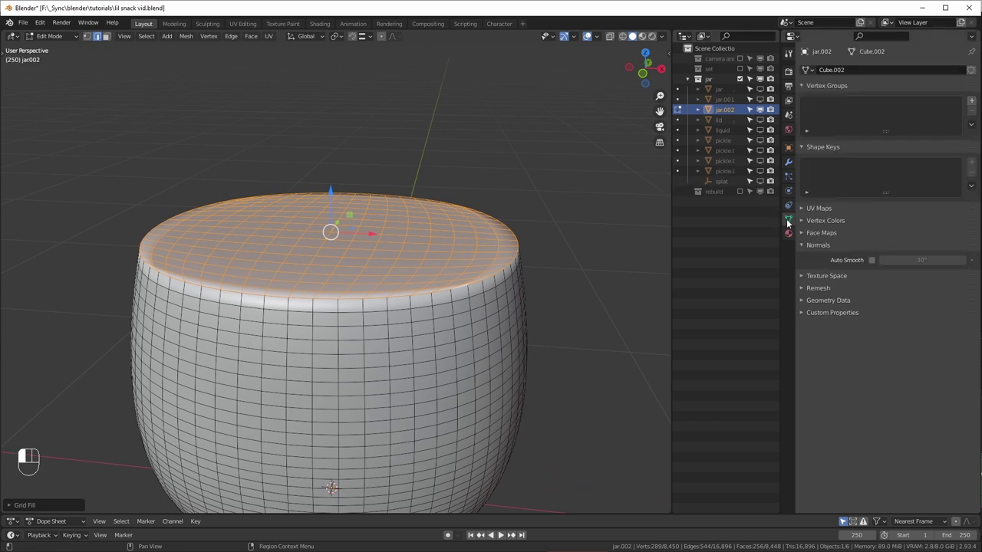
{"action": "left_click", "coordinate": [872, 260]}
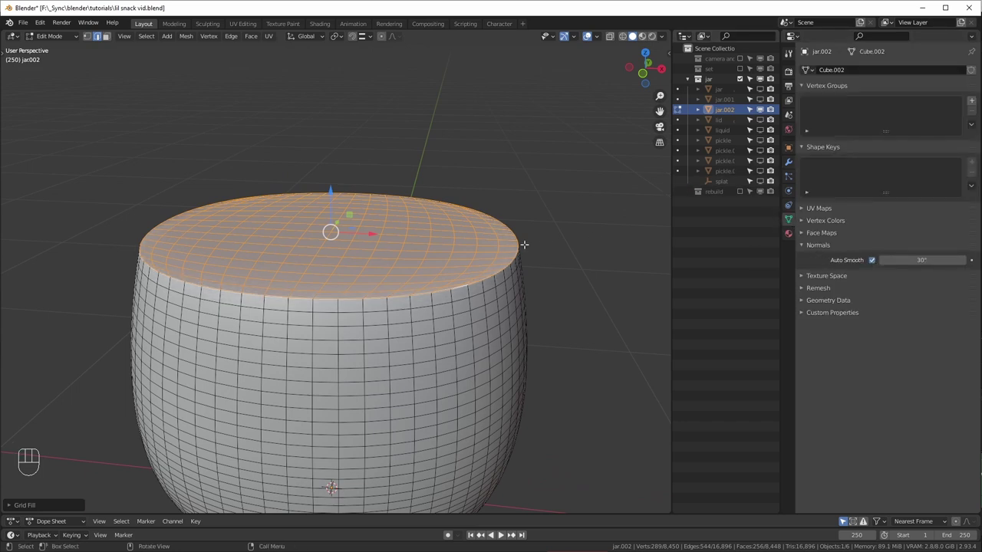
{"action": "key", "text": "Tab"}
- Turn on the Face Orientation overlay and inspect the liquid mesh's normals from around its top and sides
{"action": "left_click", "coordinate": [597, 37]}
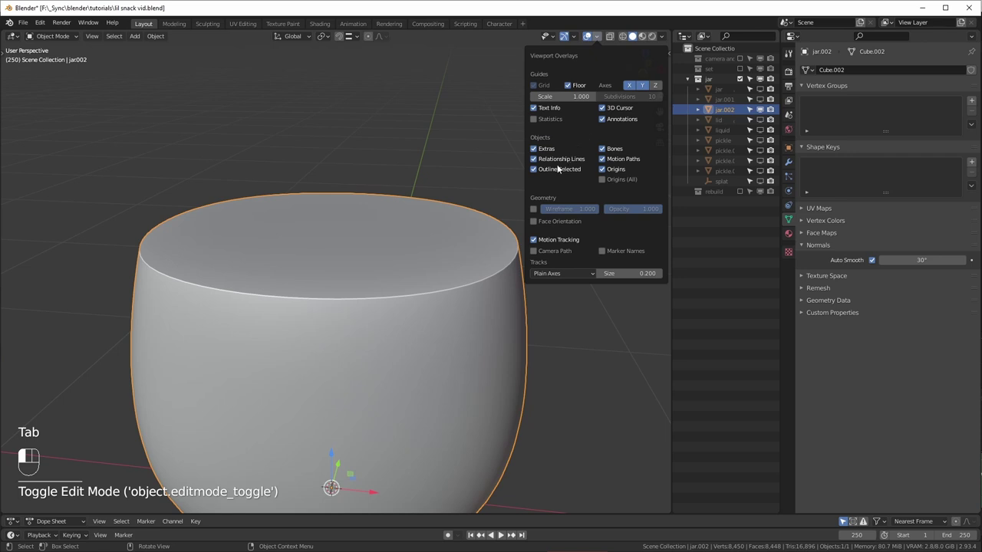
{"action": "left_click", "coordinate": [534, 221]}
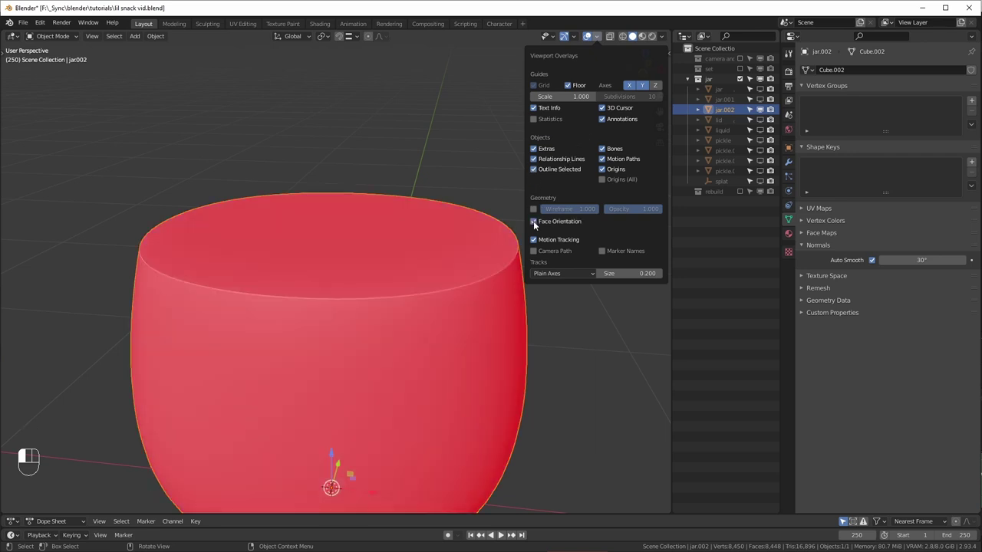
{"action": "middle_click_drag", "start_coordinate": [239, 372], "coordinate": [366, 329]}
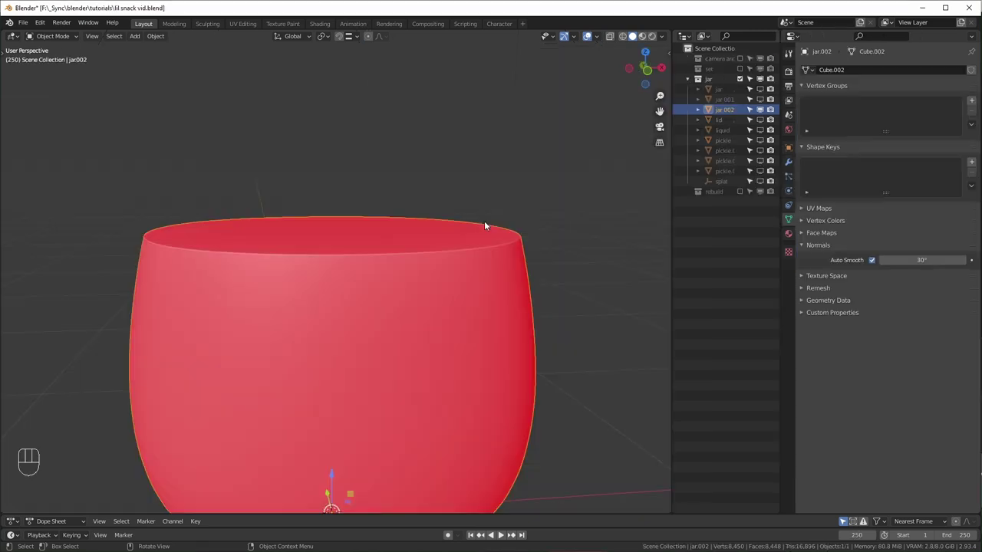
{"action": "middle_click_drag", "start_coordinate": [484, 221], "coordinate": [459, 240]}
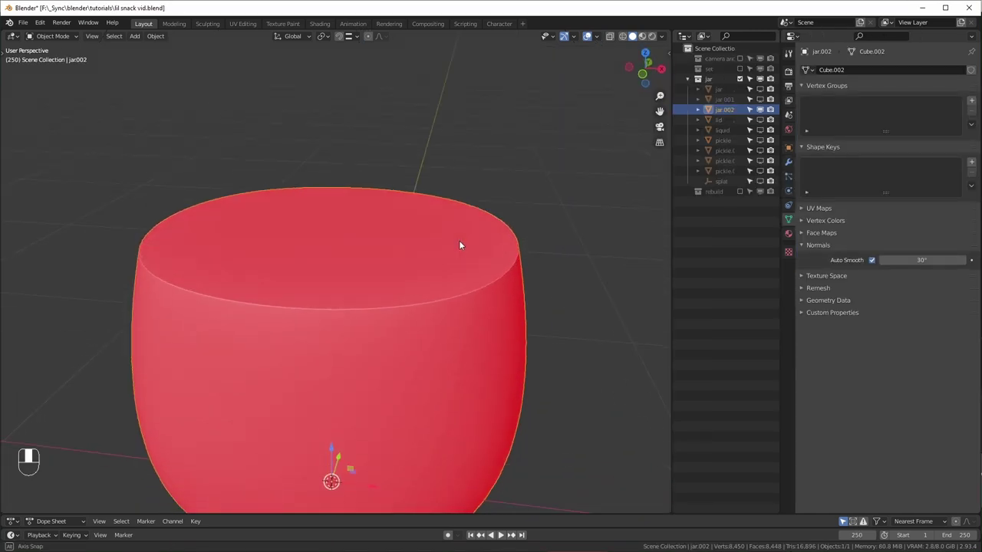
{"action": "scroll", "coordinate": [425, 202], "scroll_direction": "down", "scroll_amount": 2}
{"action": "middle_click_drag", "start_coordinate": [425, 202], "coordinate": [434, 191], "text": "shift"}
{"action": "scroll", "coordinate": [435, 192], "scroll_direction": "up", "scroll_amount": 1}
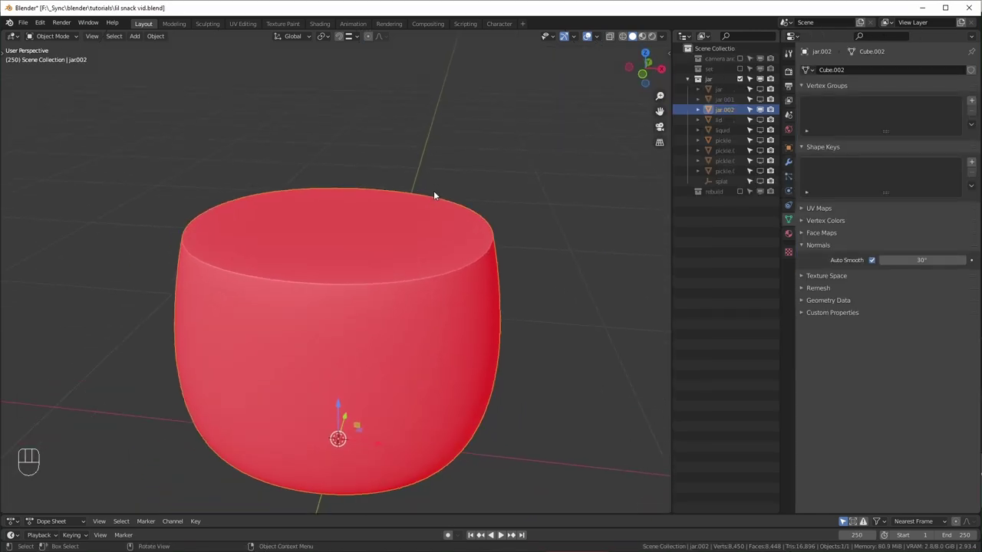
- Select the entire liquid mesh in Edit Mode, flip its normals and return to Object Mode
{"action": "key", "text": "Tab"}
{"action": "key", "text": "a"}
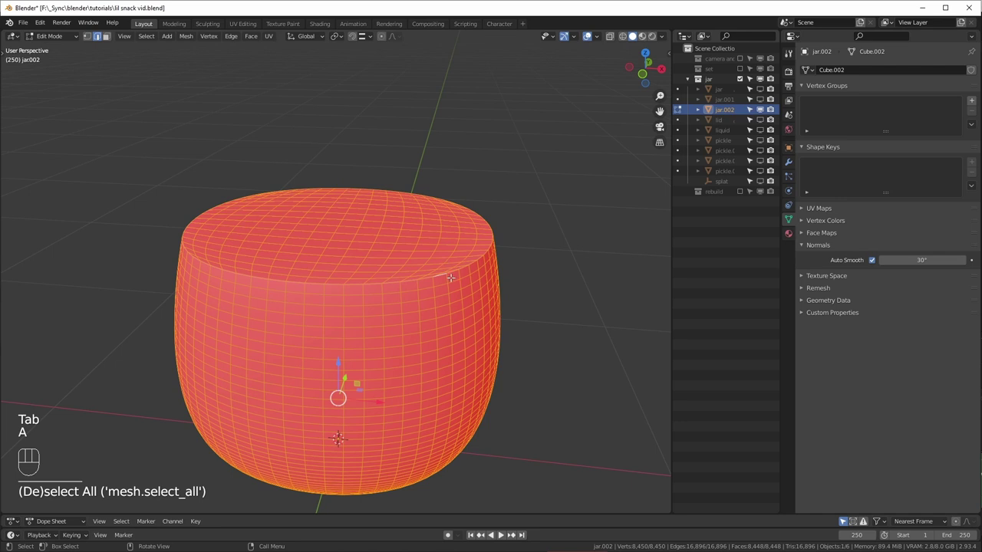
{"action": "key", "text": "F3"}
{"action": "type", "text": "flip"}
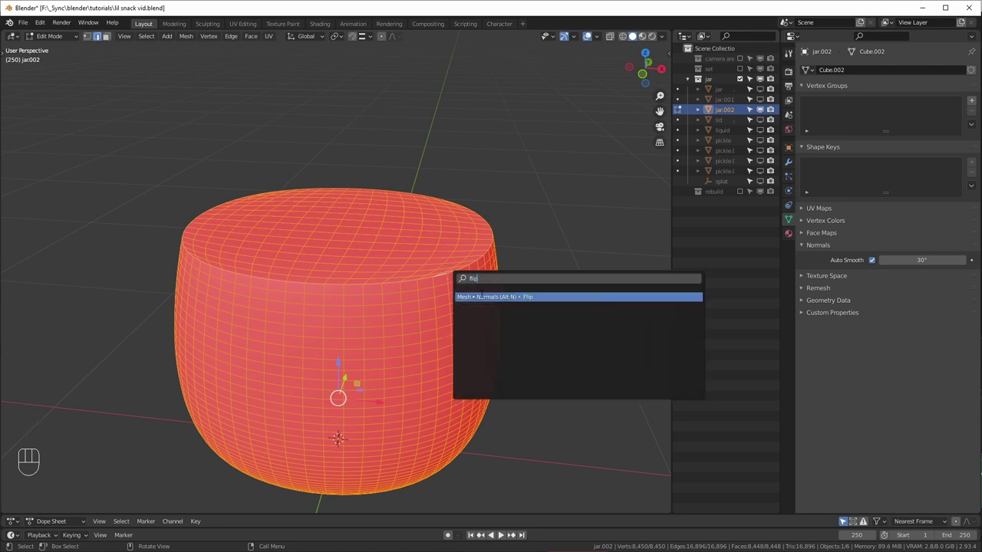
{"action": "left_click", "coordinate": [486, 297]}
{"action": "middle_click_drag", "start_coordinate": [486, 297], "coordinate": [668, 178]}
{"action": "key", "text": "Tab"}
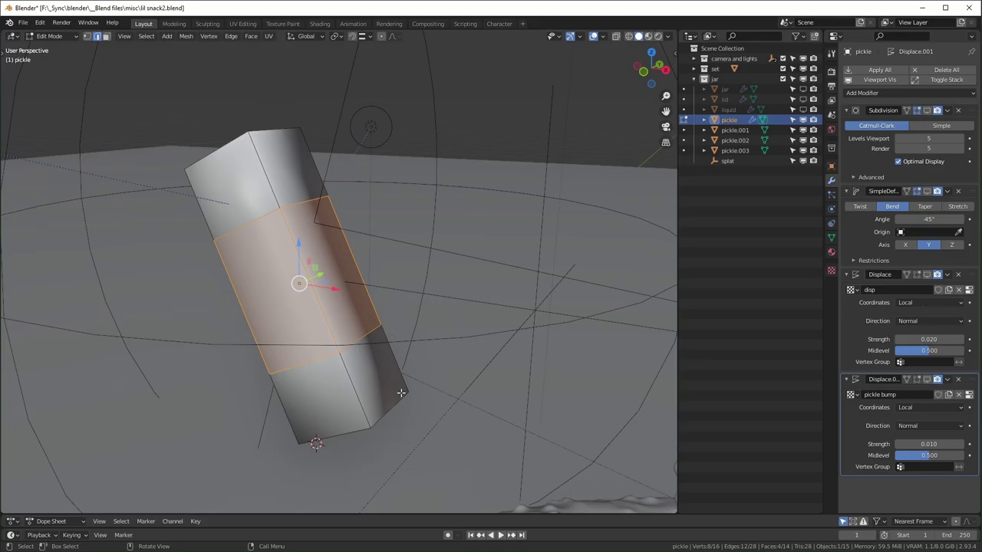
- Turn on the viewport display of the pickle's Subdivision modifier and view the rounded shape
{"action": "middle_click_drag", "start_coordinate": [400, 392], "coordinate": [553, 230]}
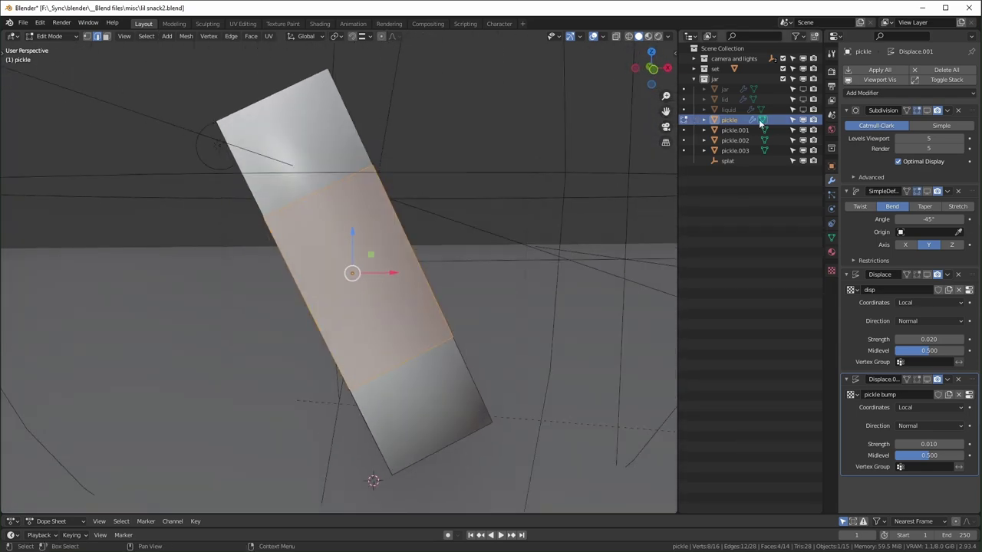
{"action": "left_click", "coordinate": [927, 111]}
{"action": "middle_click_drag", "start_coordinate": [522, 335], "coordinate": [444, 283]}
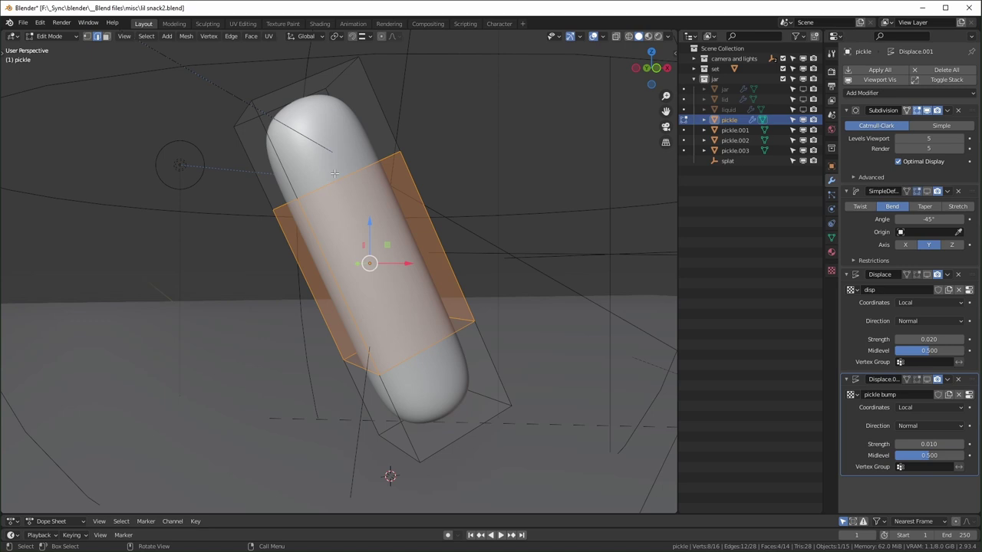
- Turn on the viewport display of the pickle's Simple Deform bend modifier, keeping the angle at -45°
{"action": "middle_click_drag", "start_coordinate": [334, 173], "coordinate": [553, 257]}
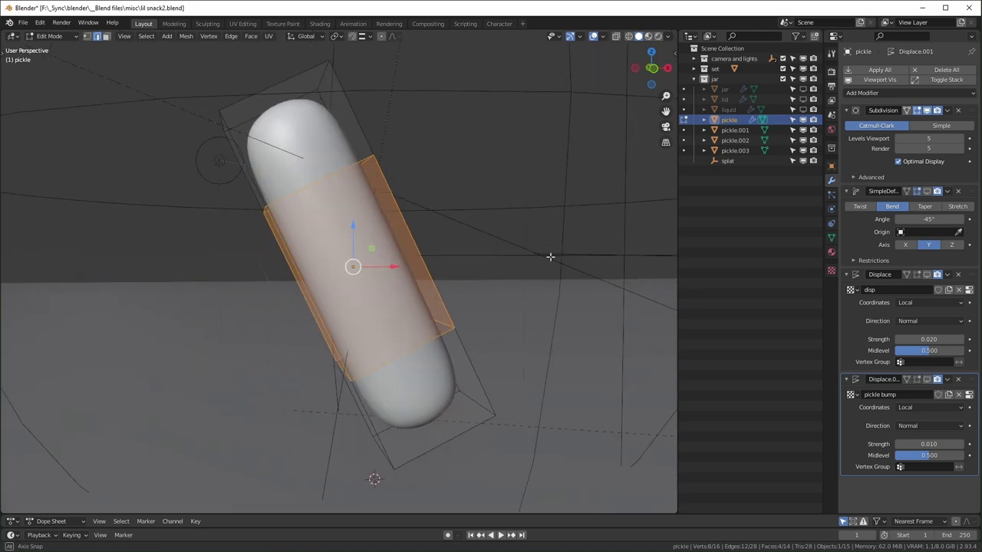
{"action": "left_click", "coordinate": [928, 192]}
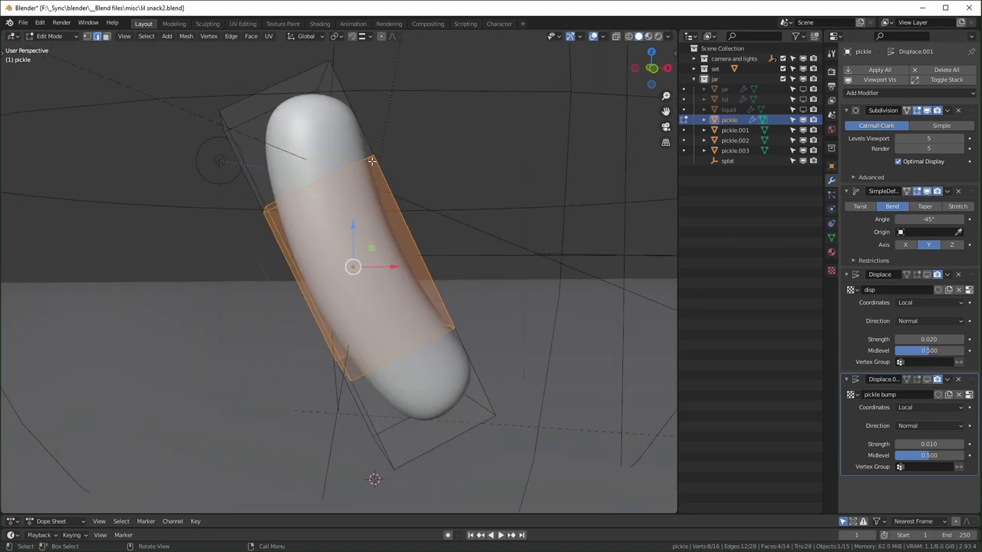
{"action": "mouse_move", "coordinate": [928, 220]}
{"action": "left_mouse_down"}
{"action": "mouse_move", "coordinate": [867, 220]}
{"action": "mouse_move", "coordinate": [917, 220]}
{"action": "left_mouse_up"}
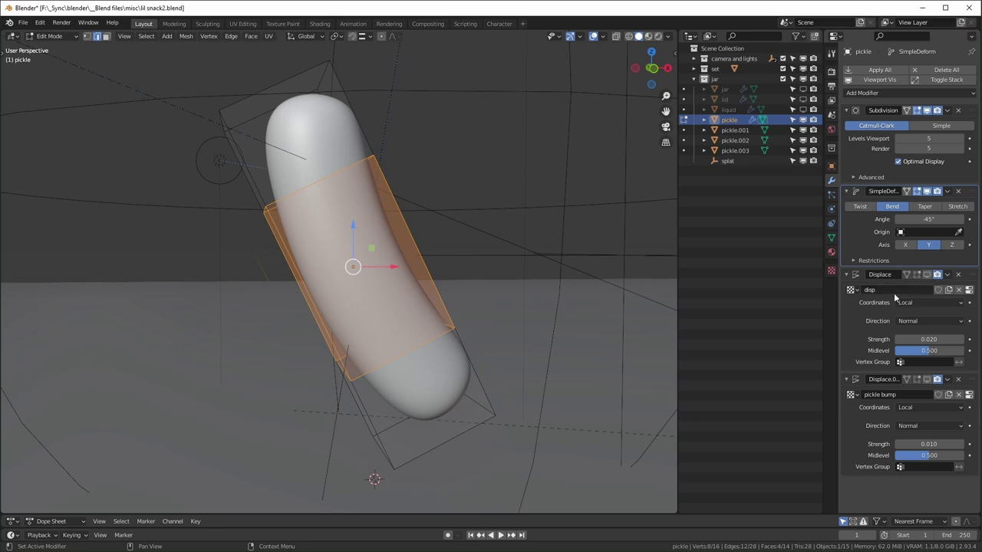
- Leave Edit Mode, show the pickle's first Displace modifier in the viewport and examine its disp Clouds texture settings
{"action": "key", "text": "Tab"}
{"action": "mouse_move", "coordinate": [481, 290]}
{"action": "middle_mouse_down"}
{"action": "mouse_move", "coordinate": [542, 291]}
{"action": "mouse_move", "coordinate": [499, 290]}
{"action": "middle_mouse_up"}
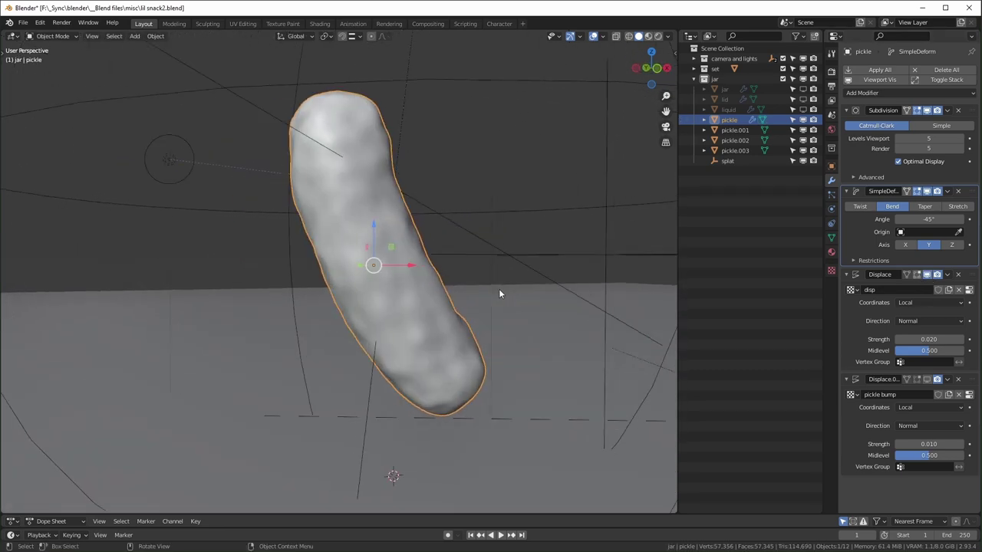
{"action": "left_click", "coordinate": [969, 290]}
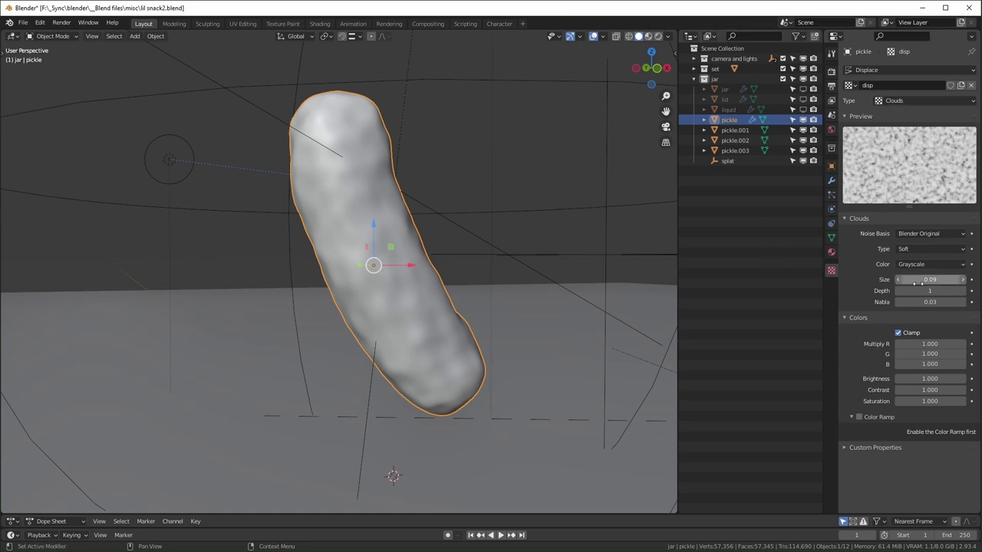
{"action": "left_click", "coordinate": [832, 181]}
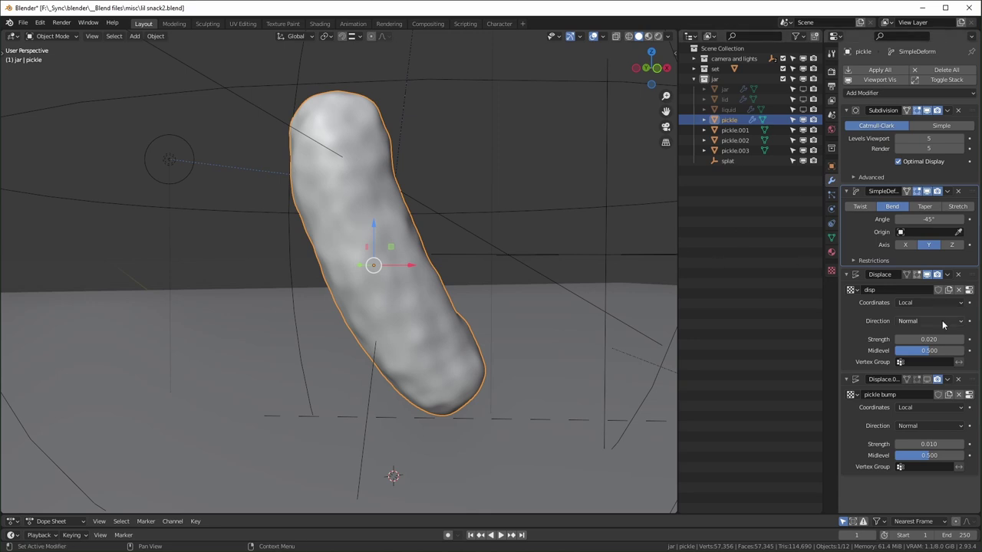
- Try out the first Displace modifier's strength and compare the pickle with the modifier hidden and shown
{"action": "left_click_drag", "start_coordinate": [942, 339], "coordinate": [909, 339]}
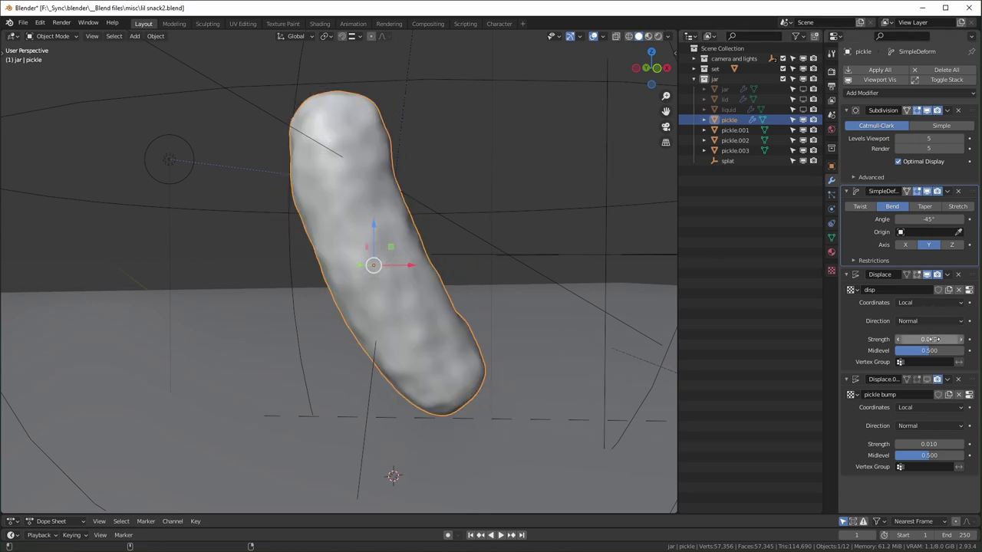
{"action": "left_click", "coordinate": [927, 275]}
{"action": "left_click", "coordinate": [927, 275]}
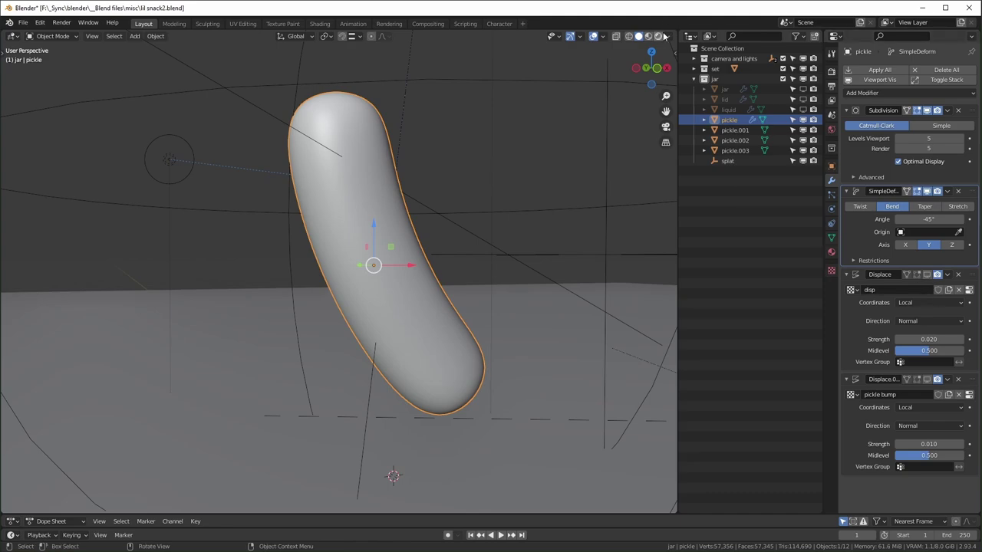
- Switch the viewport to rendered shading and show the pickle's second Displace modifier, which uses the pickle bump texture
{"action": "left_click", "coordinate": [658, 36]}
{"action": "middle_click_drag", "start_coordinate": [308, 211], "coordinate": [384, 253]}
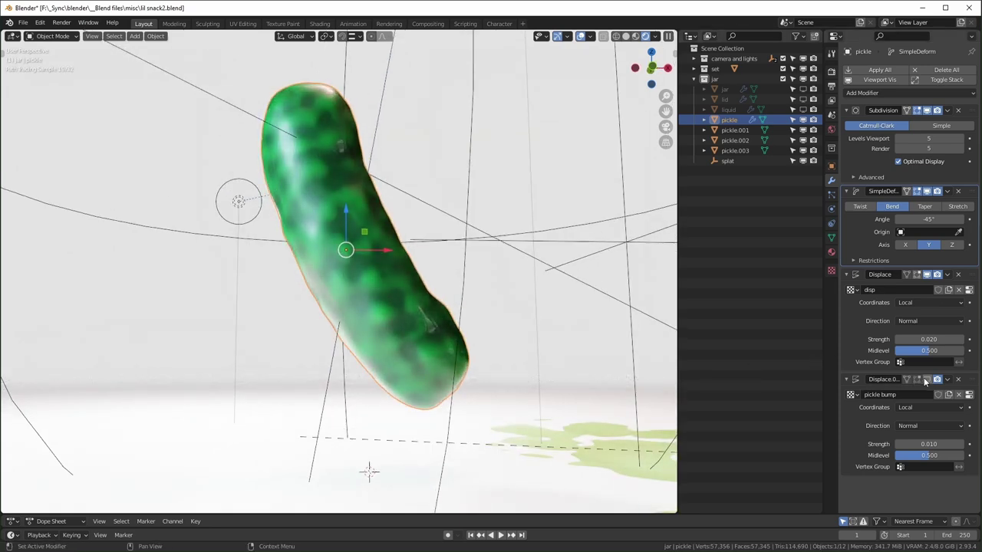
{"action": "left_click", "coordinate": [927, 380]}
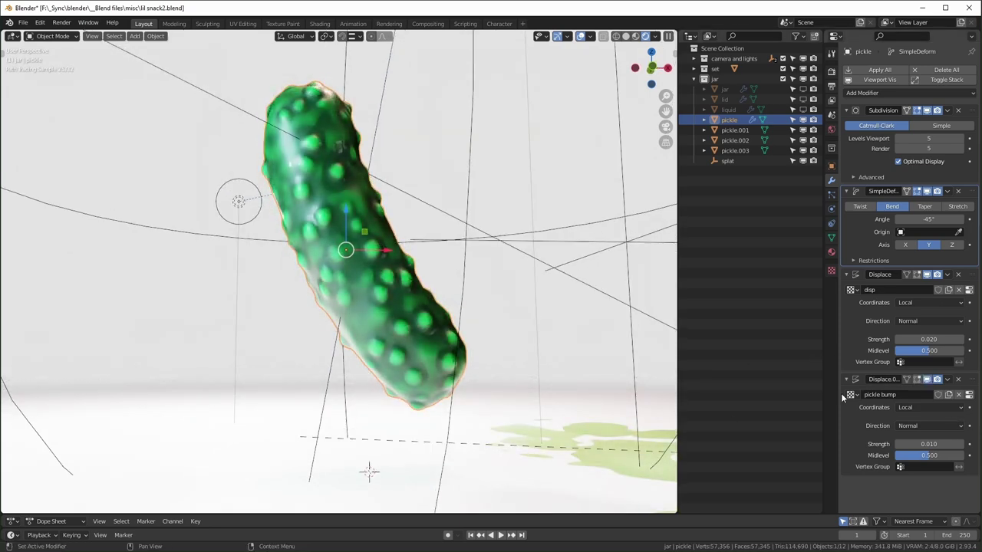
- Open the pickle bump Voronoi texture's settings and set its color ramp interpolation to Linear
{"action": "left_click", "coordinate": [969, 394]}
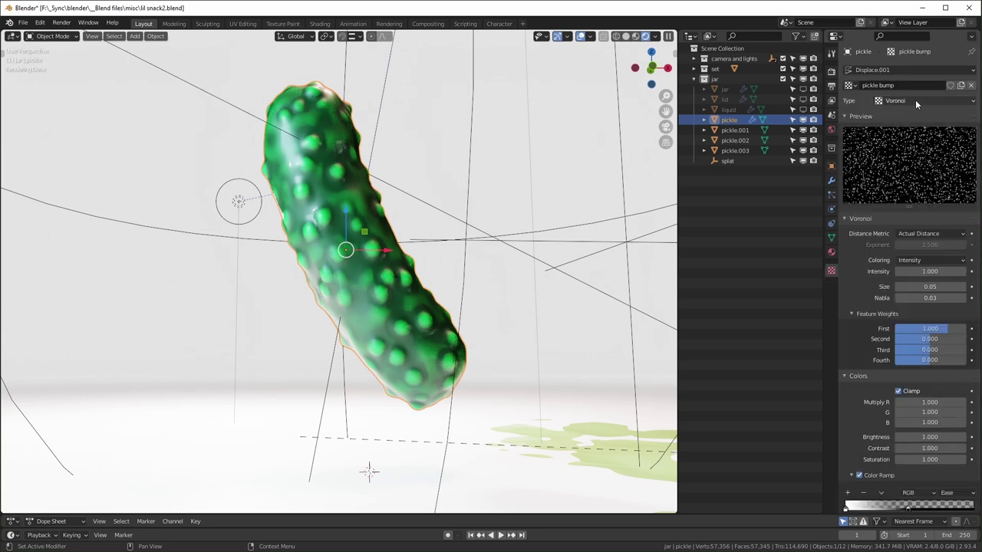
{"action": "scroll", "coordinate": [863, 439], "scroll_direction": "down", "scroll_amount": 1}
{"action": "scroll", "coordinate": [358, 267], "scroll_direction": "up", "scroll_amount": 6}
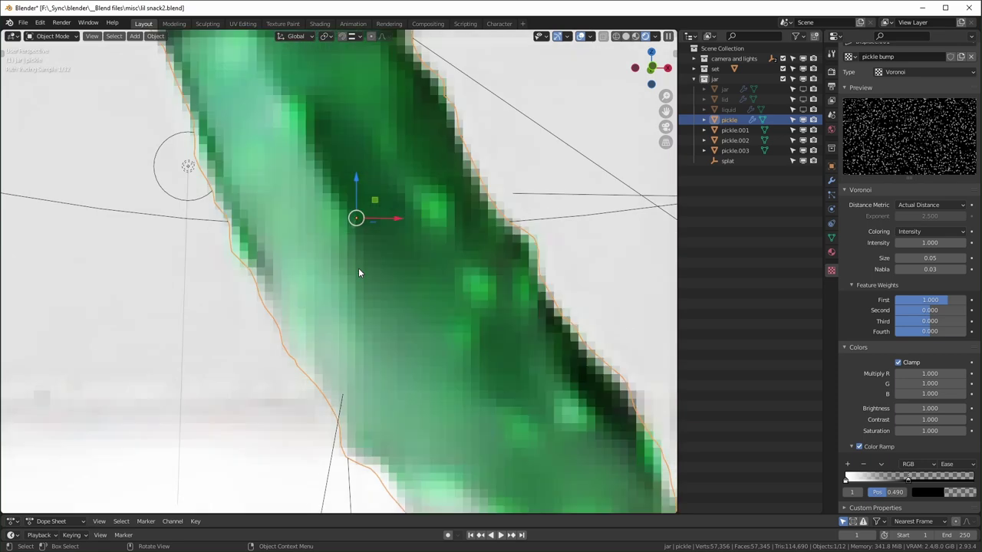
{"action": "scroll", "coordinate": [443, 235], "scroll_direction": "down", "scroll_amount": 3}
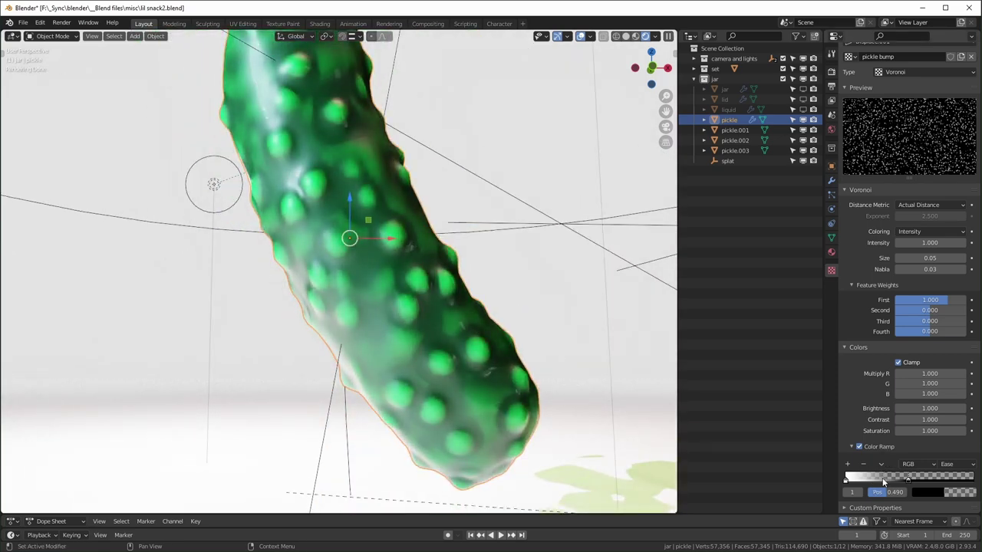
{"action": "left_click", "coordinate": [955, 465]}
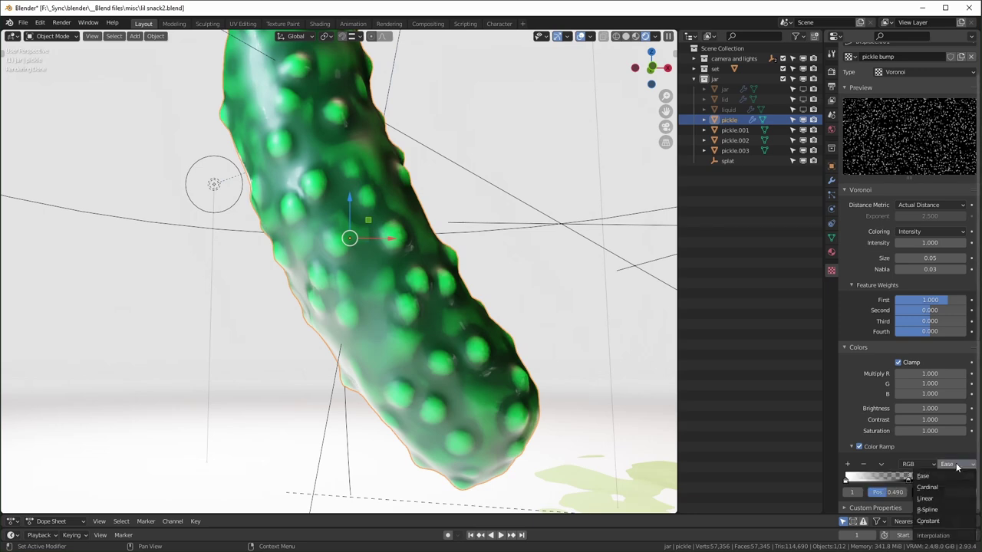
{"action": "left_click", "coordinate": [940, 500]}
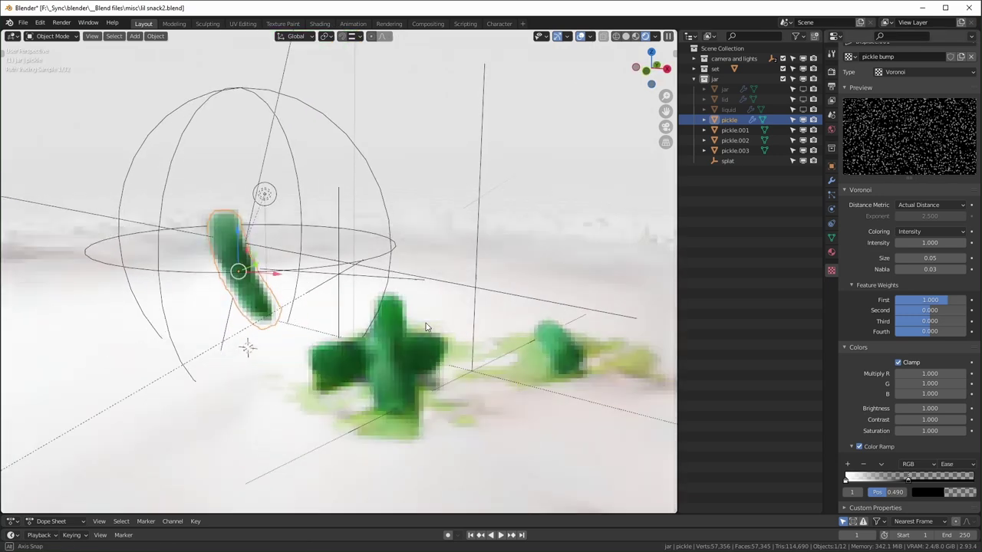
{"action": "middle_click_drag", "start_coordinate": [425, 323], "coordinate": [459, 305]}
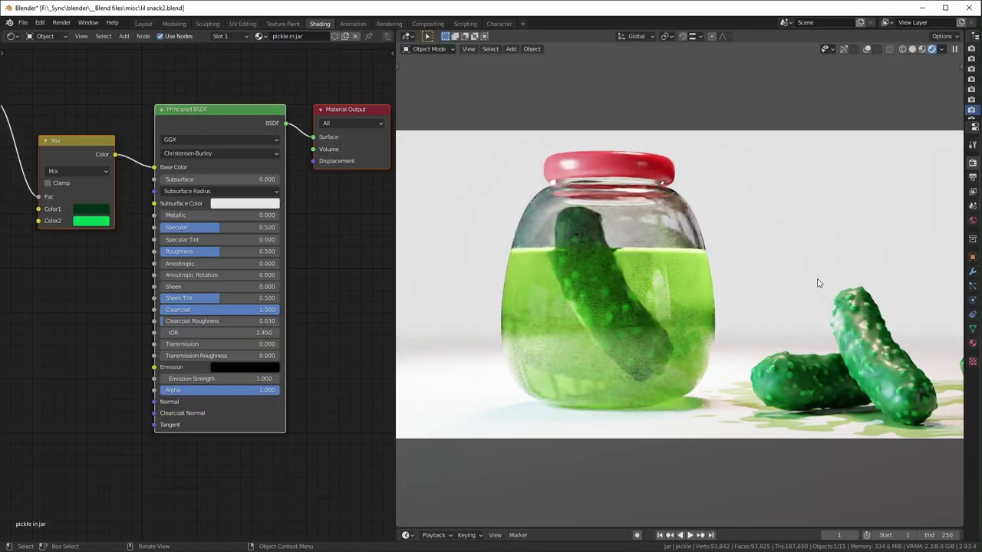
- Switch to the Shading workspace and select the ground plane to bring up its set material nodes
{"action": "left_click", "coordinate": [319, 24]}
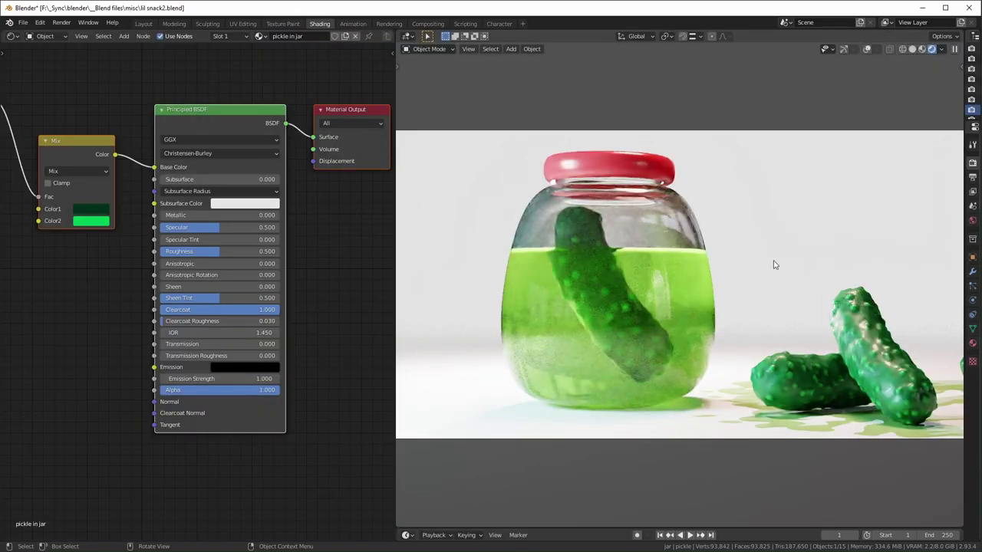
{"action": "middle_click_drag", "start_coordinate": [792, 247], "coordinate": [759, 276]}
{"action": "scroll", "coordinate": [755, 281], "scroll_direction": "down", "scroll_amount": 4}
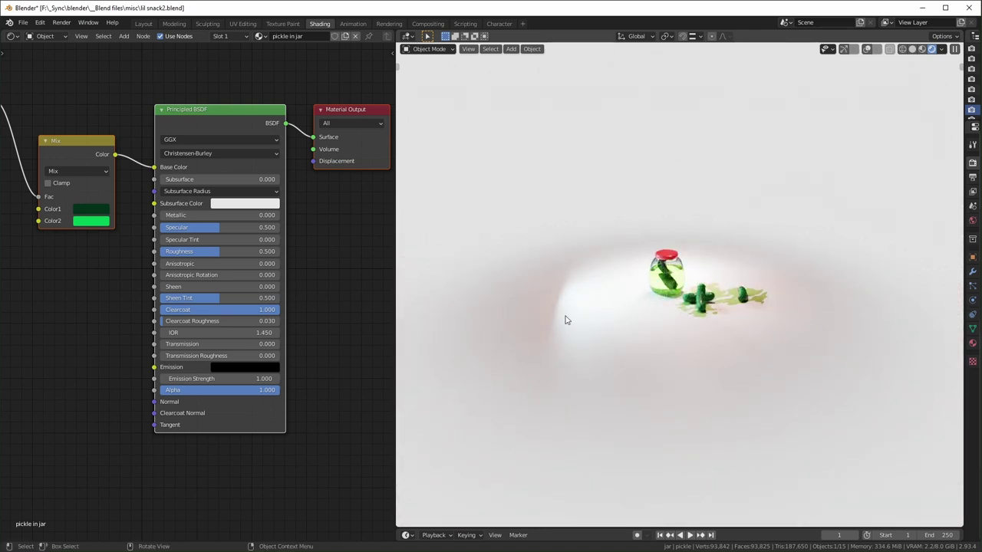
{"action": "middle_click_drag", "start_coordinate": [664, 346], "coordinate": [594, 330]}
{"action": "left_click", "coordinate": [604, 362]}
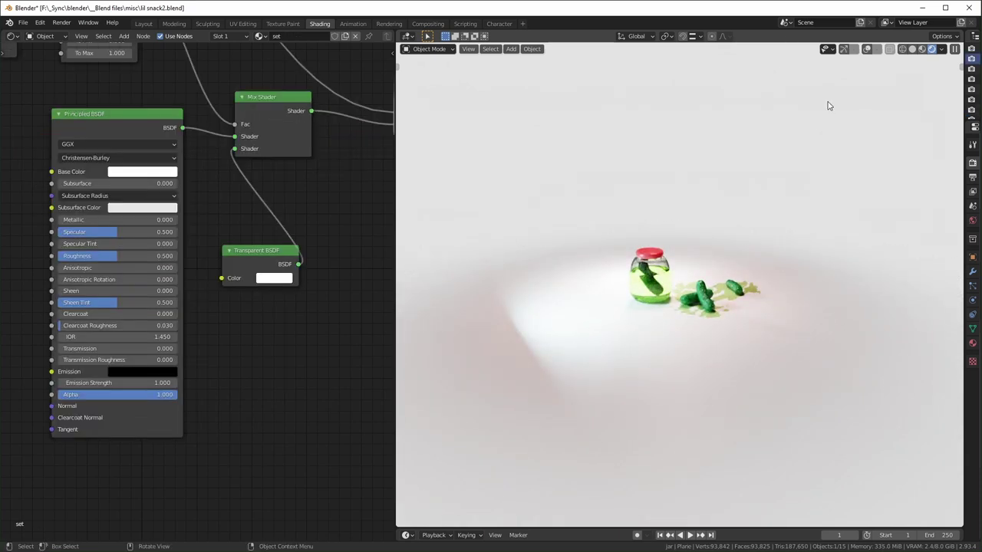
- Show the overlays and gizmos in the rendered viewport and view the ground plane with the camera and lights
{"action": "left_click", "coordinate": [866, 48]}
{"action": "left_click", "coordinate": [844, 49]}
{"action": "scroll", "coordinate": [627, 315], "scroll_direction": "down", "scroll_amount": 3}
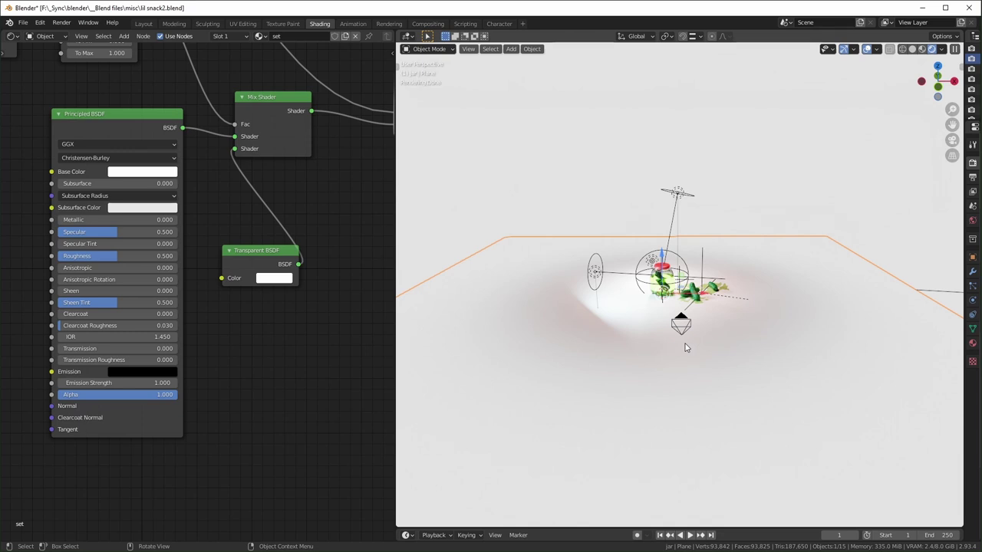
{"action": "scroll", "coordinate": [643, 351], "scroll_direction": "down", "scroll_amount": 1}
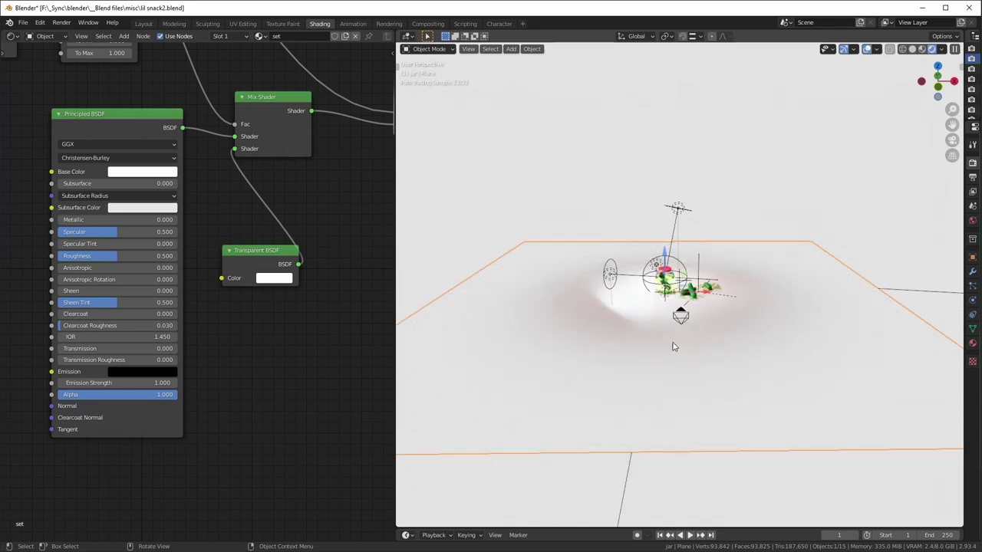
{"action": "scroll", "coordinate": [666, 354], "scroll_direction": "up", "scroll_amount": 1}
{"action": "scroll", "coordinate": [186, 336], "scroll_direction": "down", "scroll_amount": 1}
- Examine the Principled BSDF, Transparent BSDF, Mix Shader and Map Range nodes of the ground plane's set material
{"action": "middle_click_drag", "start_coordinate": [172, 336], "coordinate": [168, 399]}
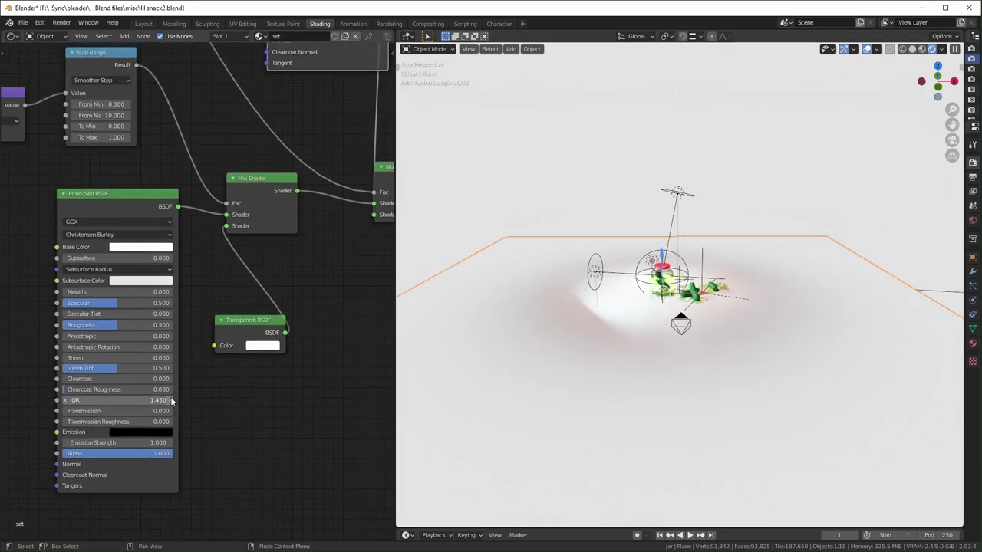
{"action": "middle_click_drag", "start_coordinate": [123, 299], "coordinate": [121, 348]}
{"action": "scroll", "coordinate": [156, 294], "scroll_direction": "up", "scroll_amount": 2}
{"action": "middle_click_drag", "start_coordinate": [156, 294], "coordinate": [232, 194]}
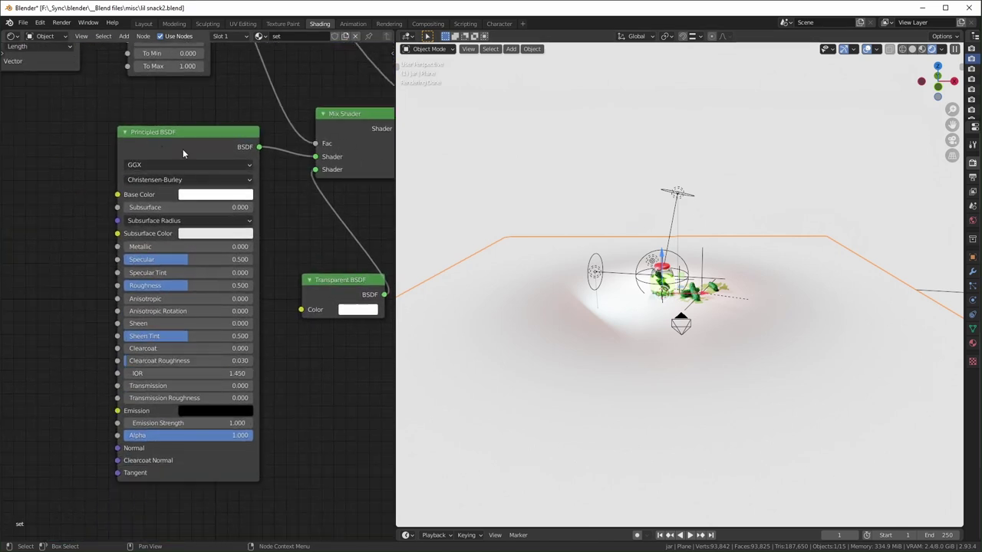
{"action": "scroll", "coordinate": [182, 149], "scroll_direction": "down", "scroll_amount": 1}
{"action": "middle_click_drag", "start_coordinate": [277, 243], "coordinate": [233, 253]}
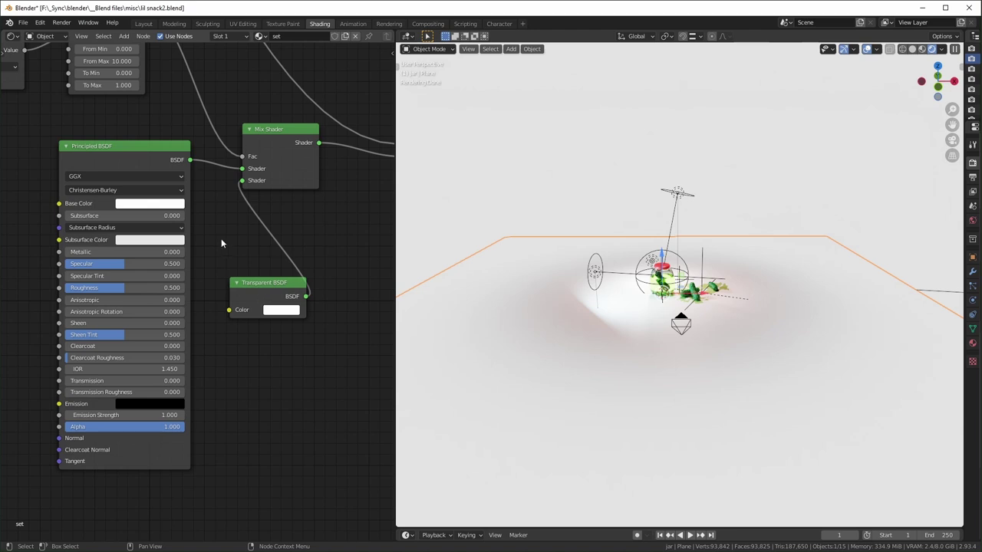
- Preview the outputs of the Length and Map Range nodes in the ground plane's set material
{"action": "scroll", "coordinate": [597, 387], "scroll_direction": "up", "scroll_amount": 4}
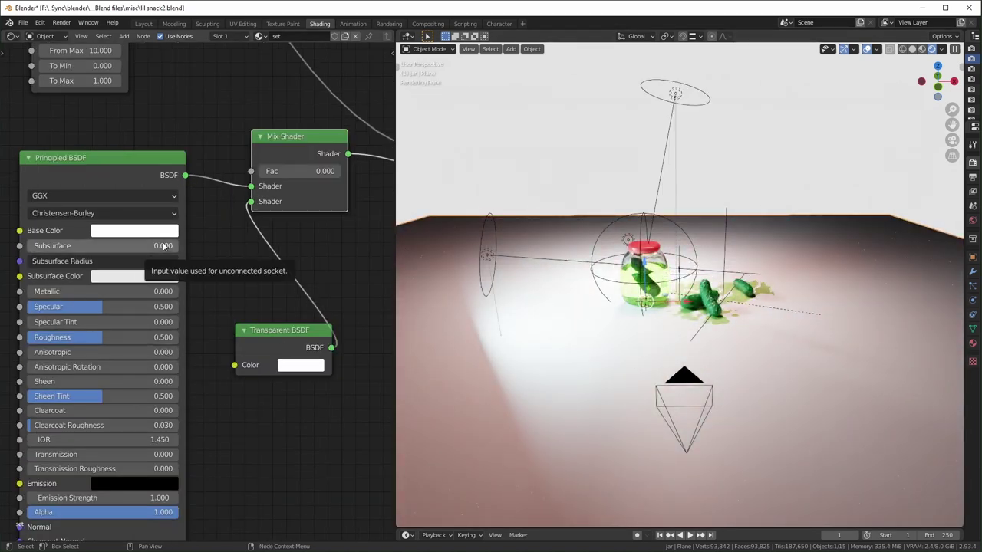
{"action": "mouse_move", "coordinate": [329, 171]}
{"action": "left_mouse_down"}
{"action": "mouse_move", "coordinate": [412, 172]}
{"action": "mouse_move", "coordinate": [329, 171]}
{"action": "left_mouse_up"}
{"action": "scroll", "coordinate": [131, 234], "scroll_direction": "down", "scroll_amount": 5}
{"action": "middle_click_drag", "start_coordinate": [131, 234], "coordinate": [209, 315]}
{"action": "left_click", "coordinate": [130, 197], "text": "ctrl+shift"}
{"action": "scroll", "coordinate": [62, 267], "scroll_direction": "up", "scroll_amount": 1}
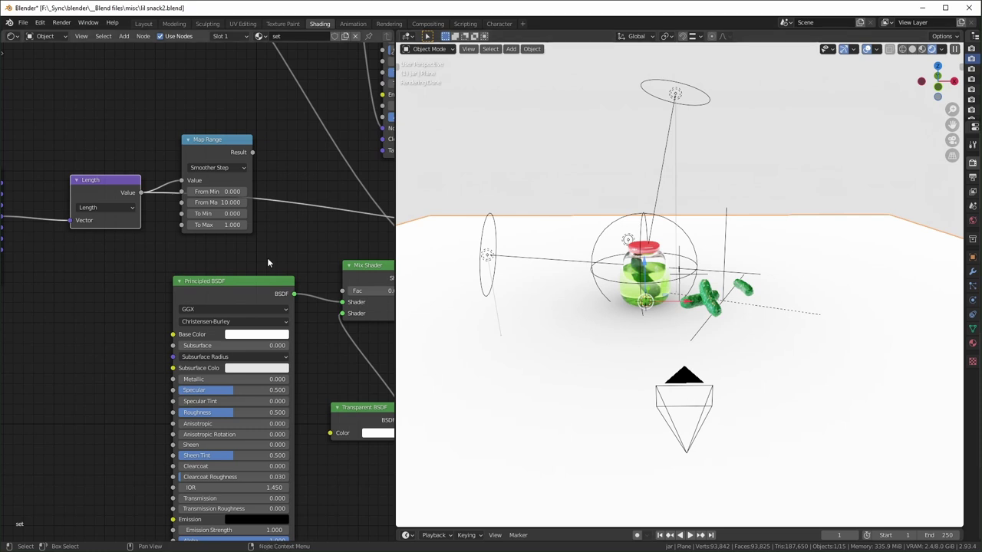
{"action": "middle_click_drag", "start_coordinate": [267, 258], "coordinate": [189, 261]}
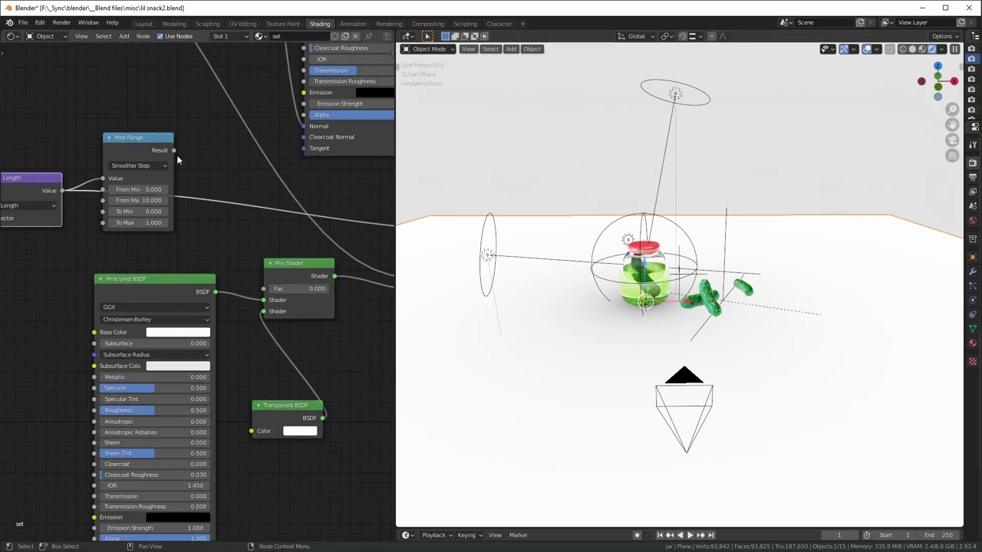
{"action": "middle_click_drag", "start_coordinate": [170, 154], "coordinate": [121, 142]}
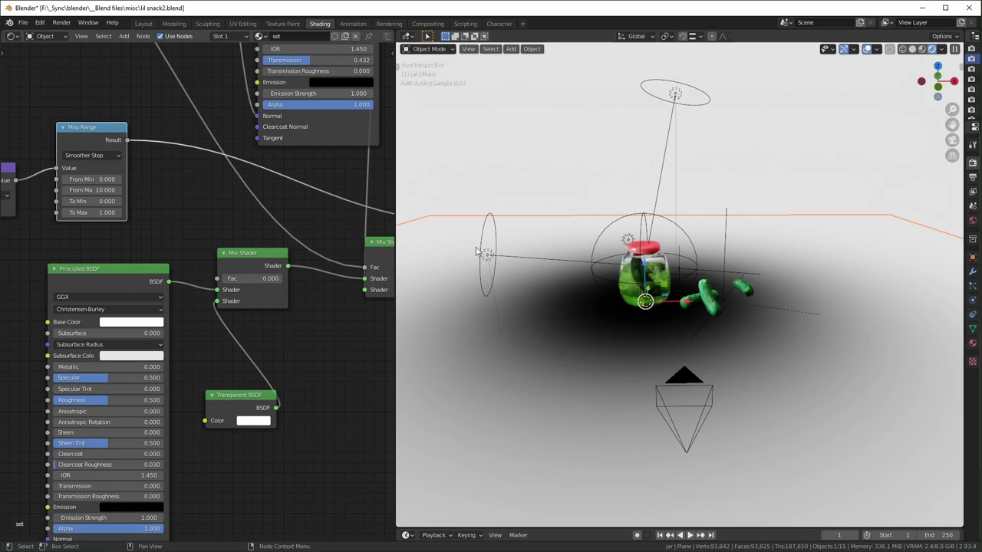
- Try a lower From Max value, about 4.32, on the Map Range node of the set material
{"action": "middle_click_drag", "start_coordinate": [75, 191], "coordinate": [186, 191]}
{"action": "left_click_drag", "start_coordinate": [186, 191], "coordinate": [175, 191]}
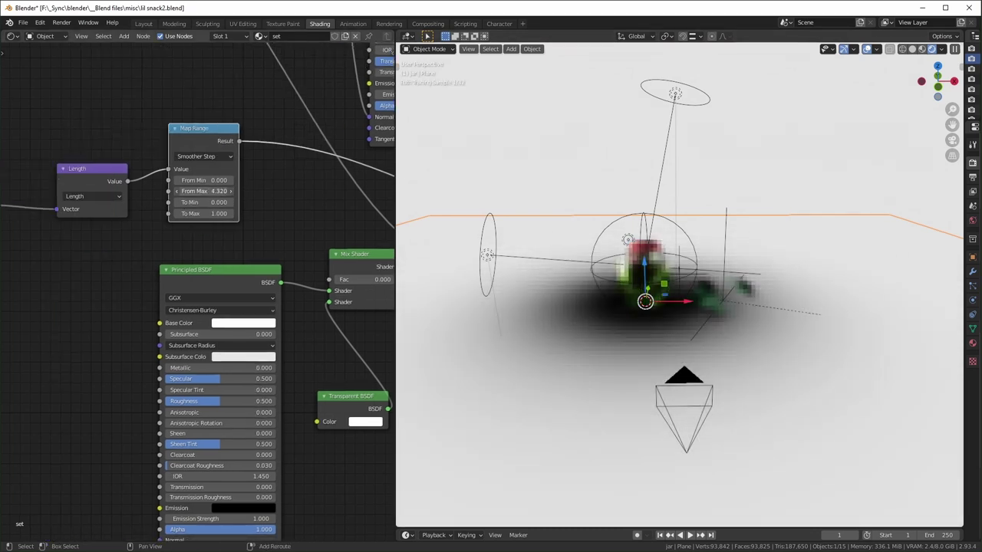
{"action": "right_click", "coordinate": [186, 191]}
- Connect the Map Range node's Result to the Fac input of the Mix Shader that blends the Principled and Transparent BSDFs
{"action": "scroll", "coordinate": [612, 240], "scroll_direction": "down", "scroll_amount": 3}
{"action": "scroll", "coordinate": [236, 298], "scroll_direction": "up", "scroll_amount": 2}
{"action": "middle_click_drag", "start_coordinate": [209, 296], "coordinate": [49, 313]}
{"action": "left_click_drag", "start_coordinate": [80, 133], "coordinate": [211, 296]}
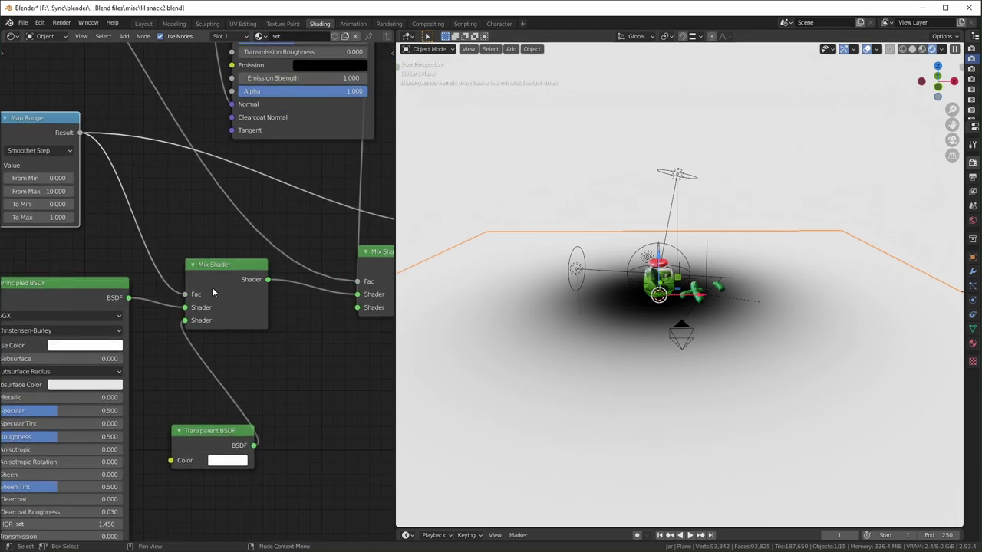
- Restore the final Mix Shader as the material's output and view the ground plane from above and through the camera
{"action": "middle_click_drag", "start_coordinate": [245, 293], "coordinate": [161, 285]}
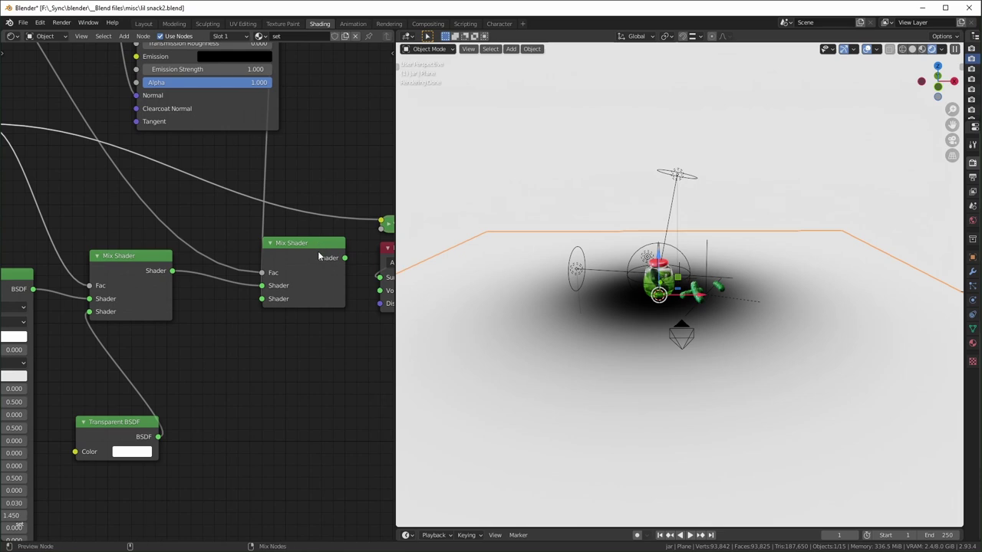
{"action": "middle_click_drag", "start_coordinate": [211, 326], "coordinate": [281, 309]}
{"action": "middle_click_drag", "start_coordinate": [649, 346], "coordinate": [675, 301]}
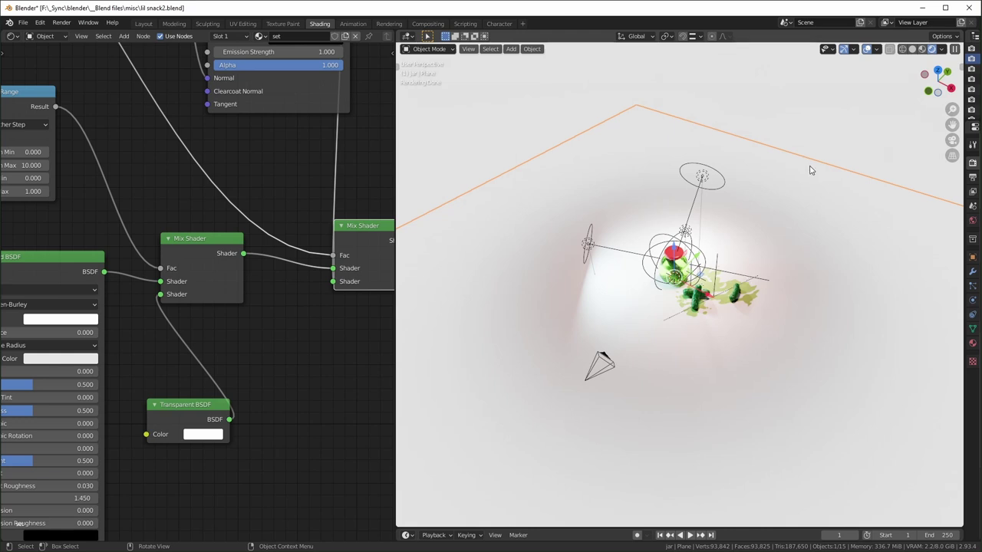
{"action": "middle_click_drag", "start_coordinate": [800, 252], "coordinate": [868, 99]}
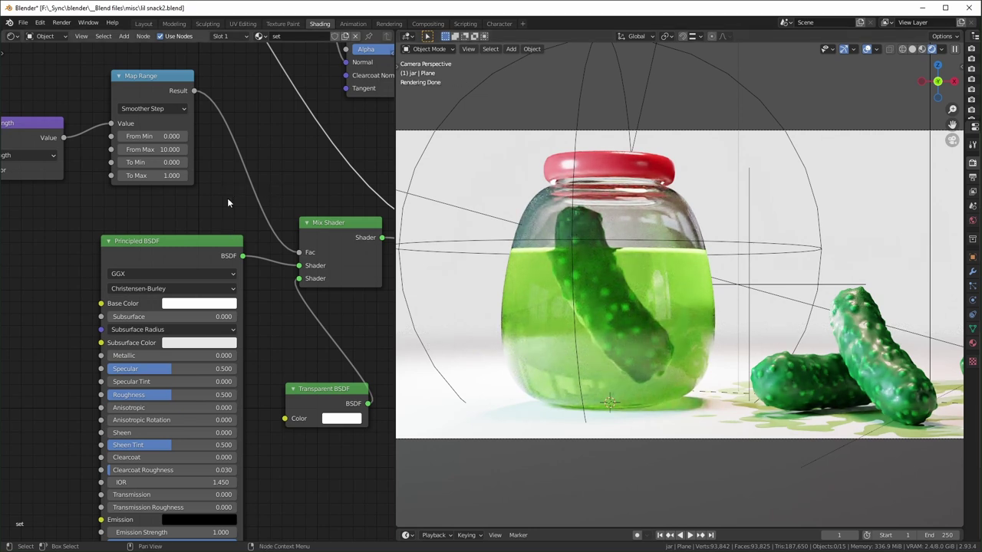
- Try a From Max of 5 on the Map Range node of the set material
{"action": "middle_click_drag", "start_coordinate": [227, 198], "coordinate": [255, 186]}
{"action": "left_click", "coordinate": [193, 138]}
{"action": "type", "text": "5"}
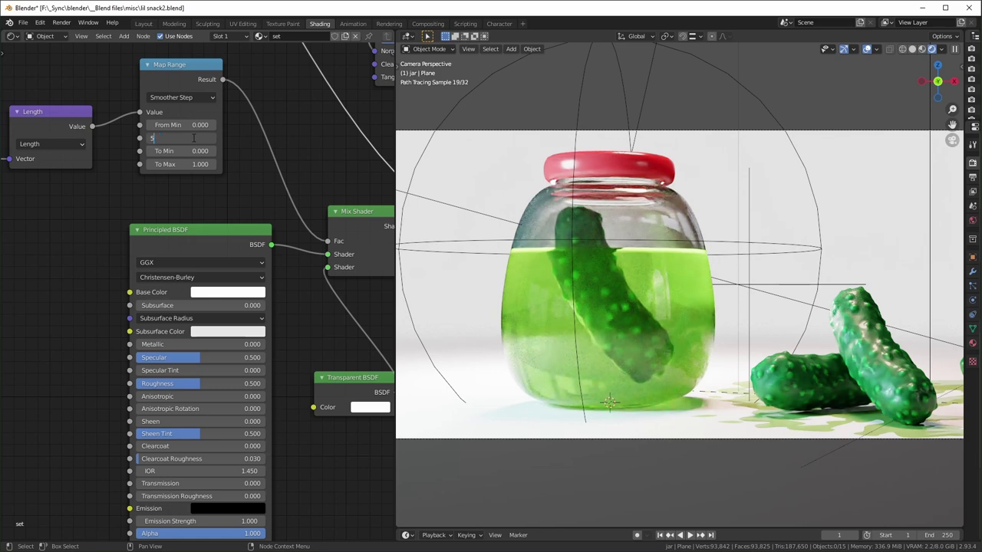
{"action": "key", "text": "Return"}
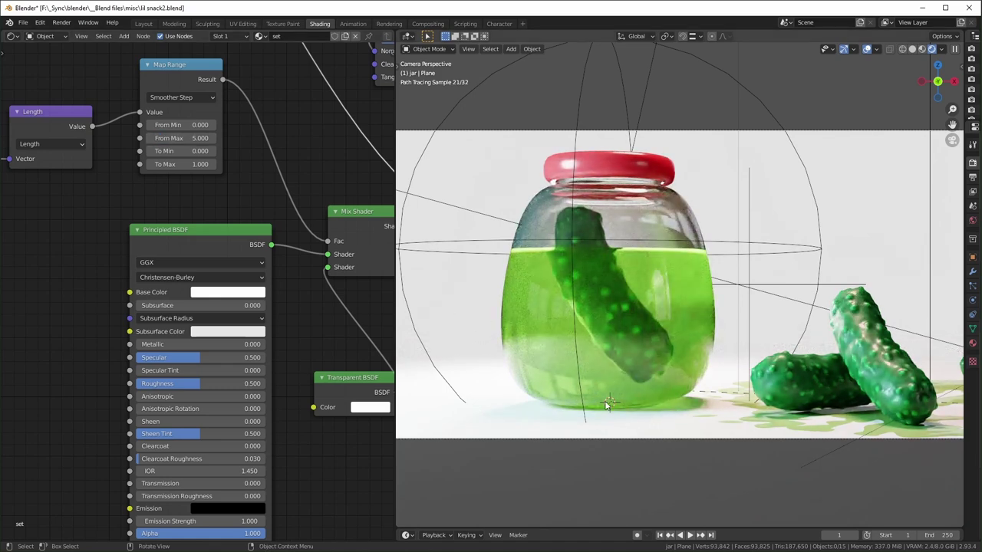
{"action": "key", "text": "ctrl+z"}
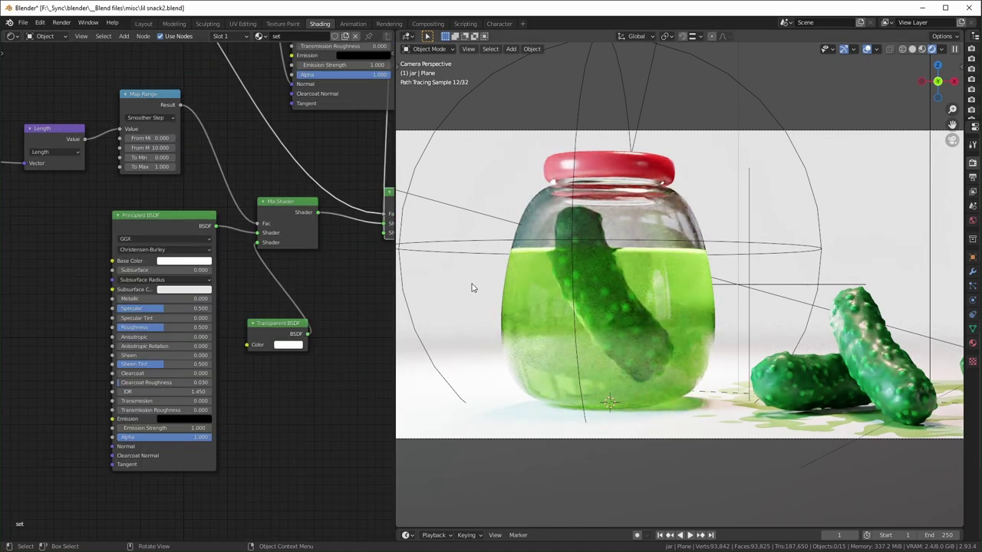
- Switch the shader editor to the World nodes and examine the Light Path, Background, Mix Shader and environment texture setup
{"action": "left_click", "coordinate": [60, 39]}
{"action": "left_click", "coordinate": [53, 60]}
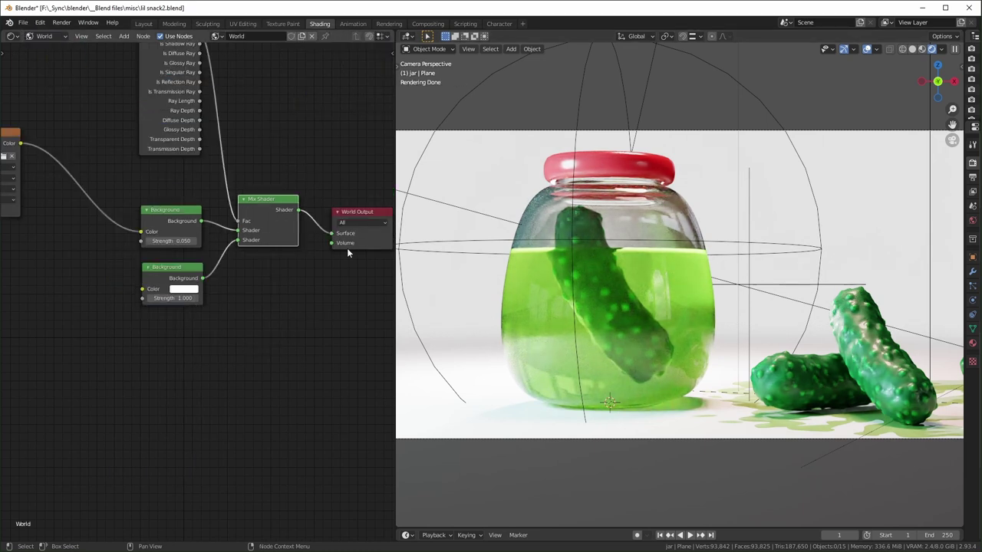
{"action": "scroll", "coordinate": [247, 270], "scroll_direction": "up", "scroll_amount": 3}
{"action": "middle_click_drag", "start_coordinate": [173, 65], "coordinate": [146, 222]}
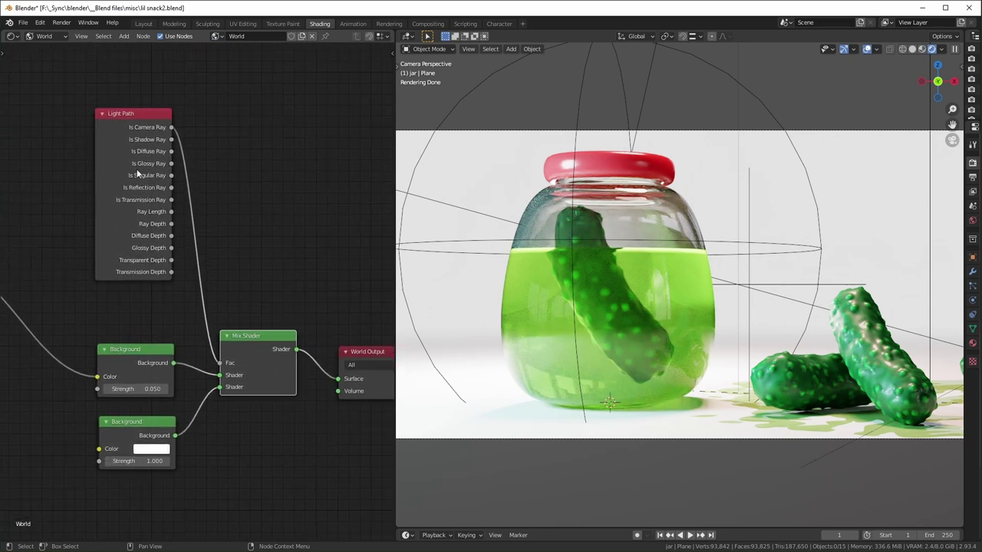
{"action": "middle_click_drag", "start_coordinate": [121, 174], "coordinate": [160, 113]}
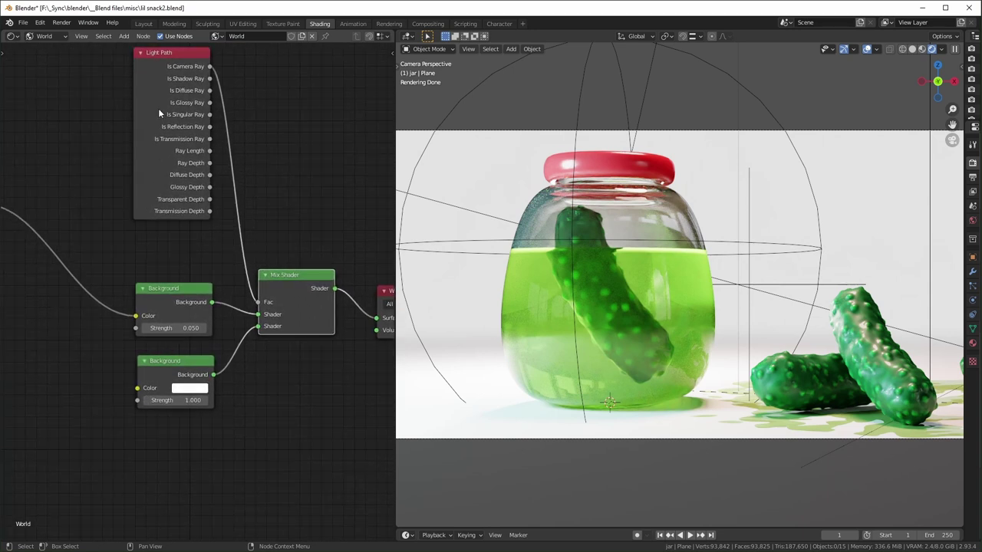
{"action": "middle_click_drag", "start_coordinate": [170, 310], "coordinate": [244, 267]}
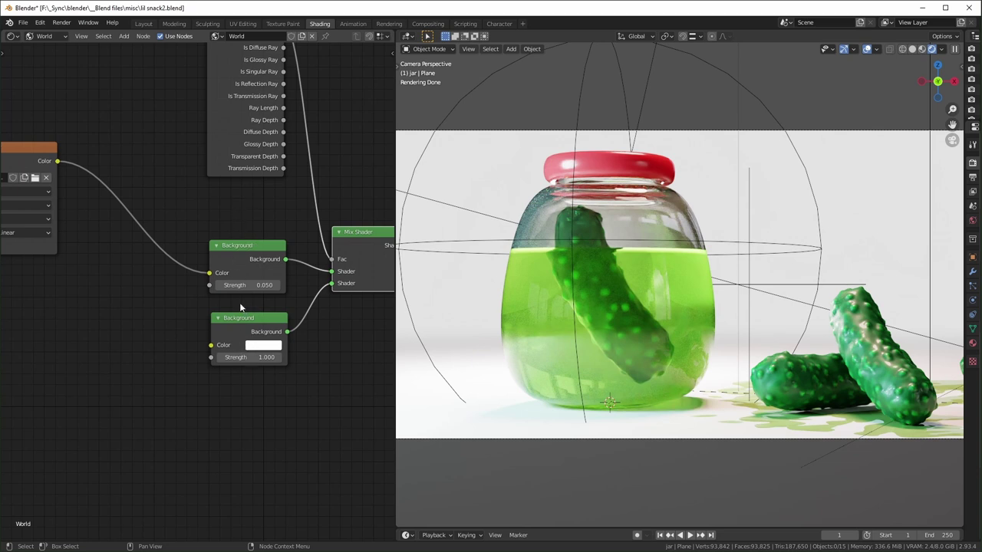
{"action": "middle_click_drag", "start_coordinate": [230, 307], "coordinate": [294, 288]}
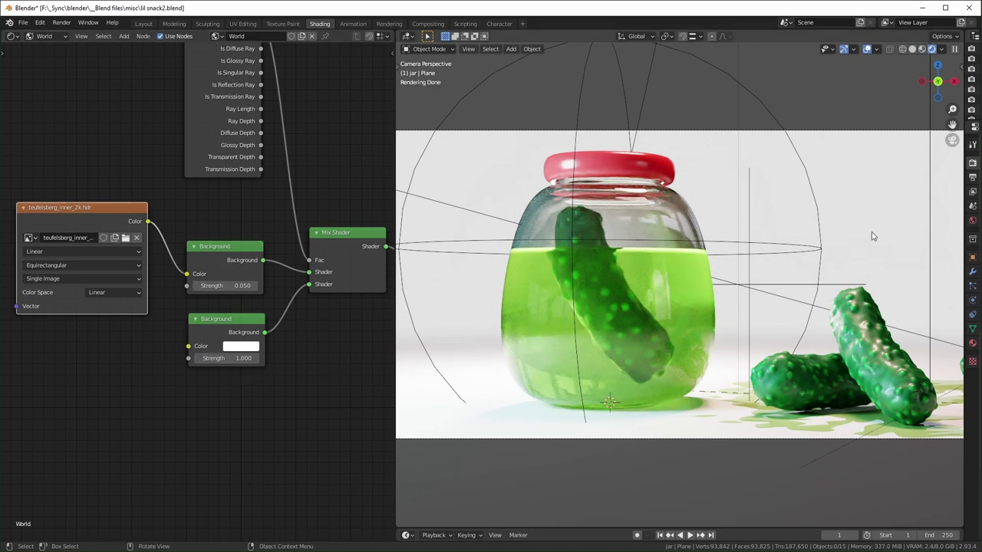
- Try a different color on the world's white Background node
{"action": "left_click", "coordinate": [242, 350]}
{"action": "left_click_drag", "start_coordinate": [296, 241], "coordinate": [304, 207]}
{"action": "key", "text": "ctrl+z"}
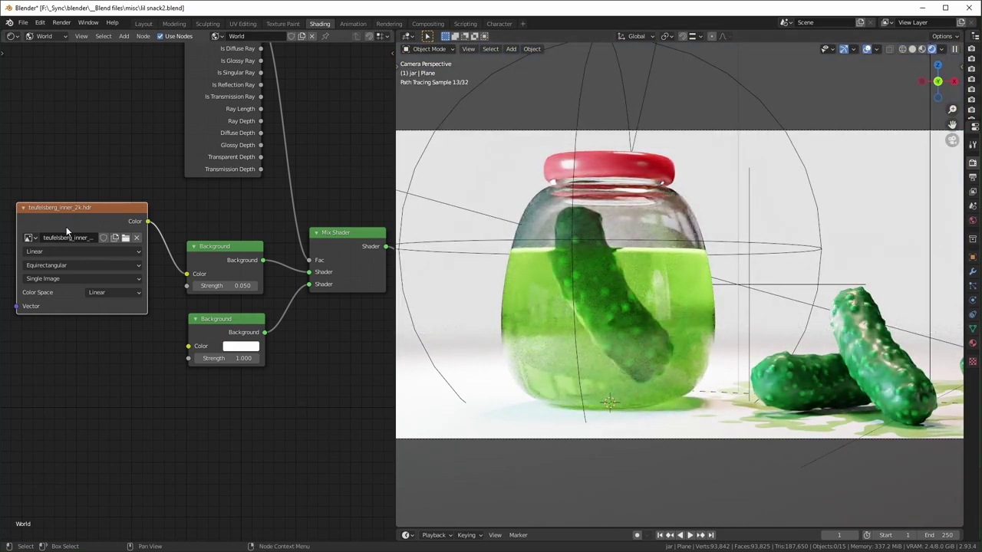
- Try much higher strengths on the world's white Background node, up to 353.5
{"action": "mouse_move", "coordinate": [230, 285]}
{"action": "left_mouse_down", "text": "shift"}
{"action": "mouse_move", "coordinate": [691, 285]}
{"action": "mouse_move", "coordinate": [208, 285]}
{"action": "left_mouse_up", "text": "shift"}
{"action": "left_click_drag", "start_coordinate": [228, 358], "coordinate": [690, 358]}
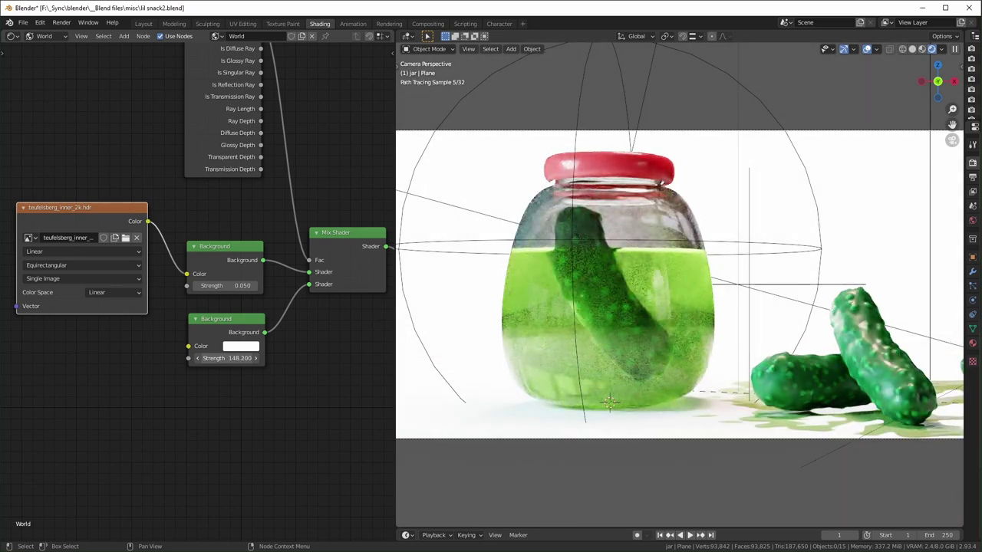
{"action": "left_click_drag", "start_coordinate": [230, 359], "coordinate": [261, 358]}
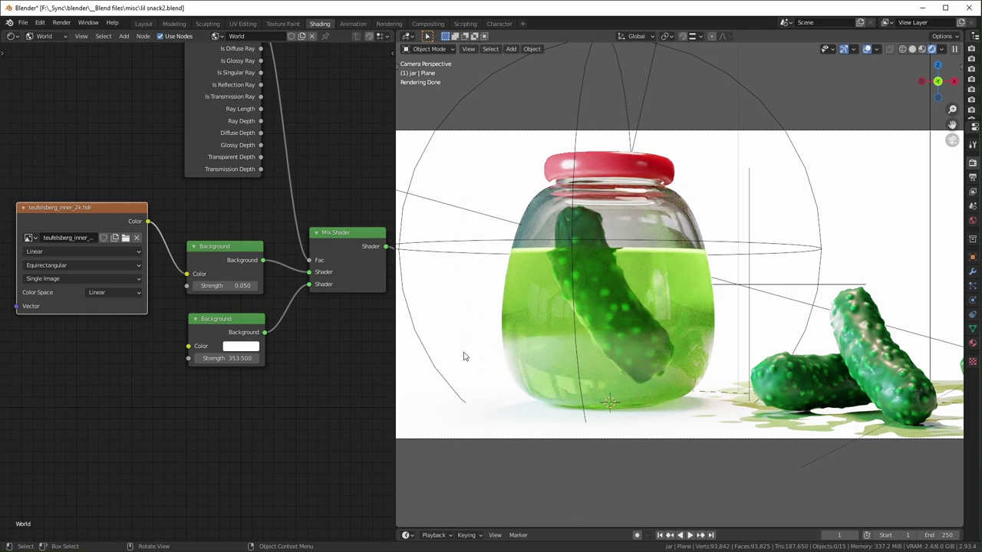
- Select the jar and disconnect the Divide value from the Mix Shader's Fac in its glass material
{"action": "left_click", "coordinate": [683, 403]}
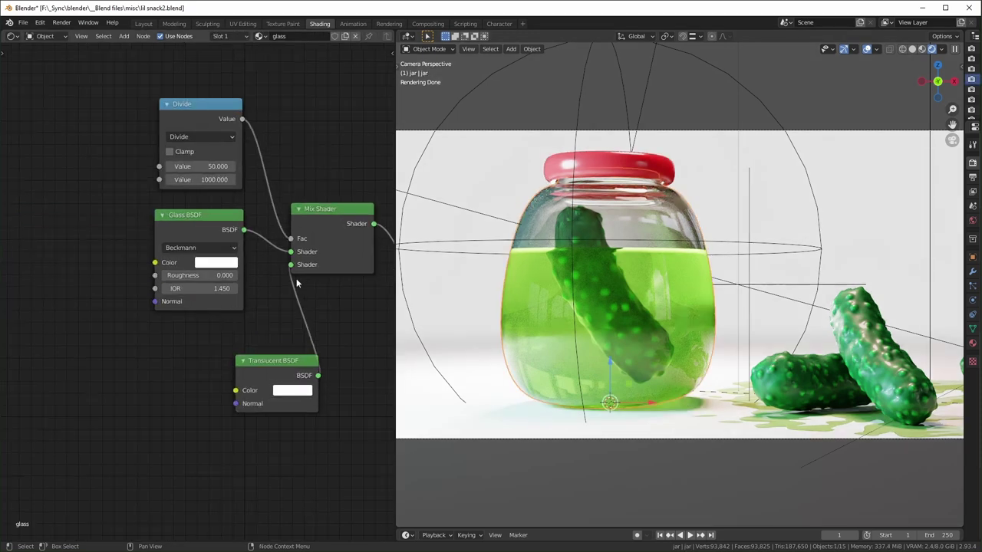
{"action": "scroll", "coordinate": [296, 283], "scroll_direction": "up", "scroll_amount": 1}
{"action": "middle_click_drag", "start_coordinate": [336, 297], "coordinate": [233, 328]}
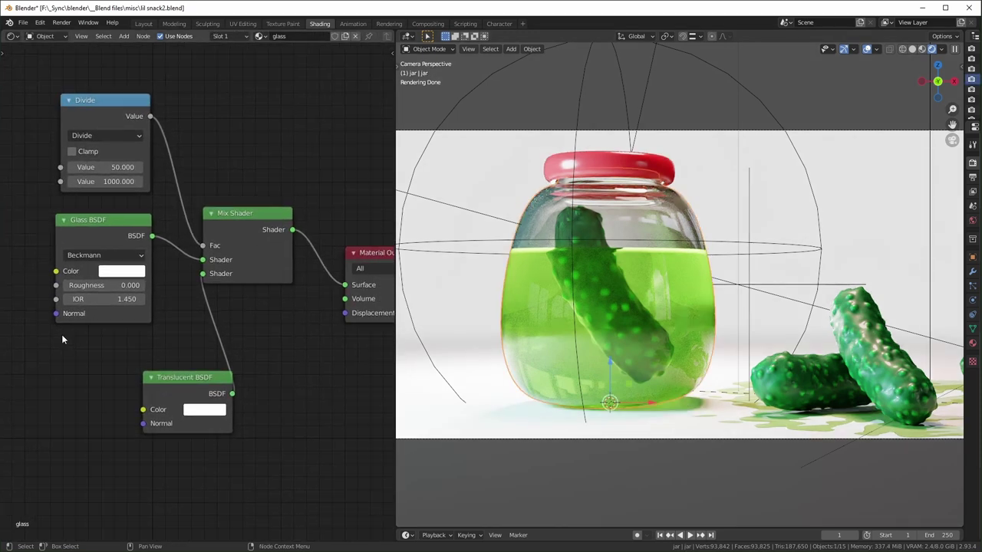
{"action": "left_click_drag", "start_coordinate": [90, 229], "coordinate": [127, 231]}
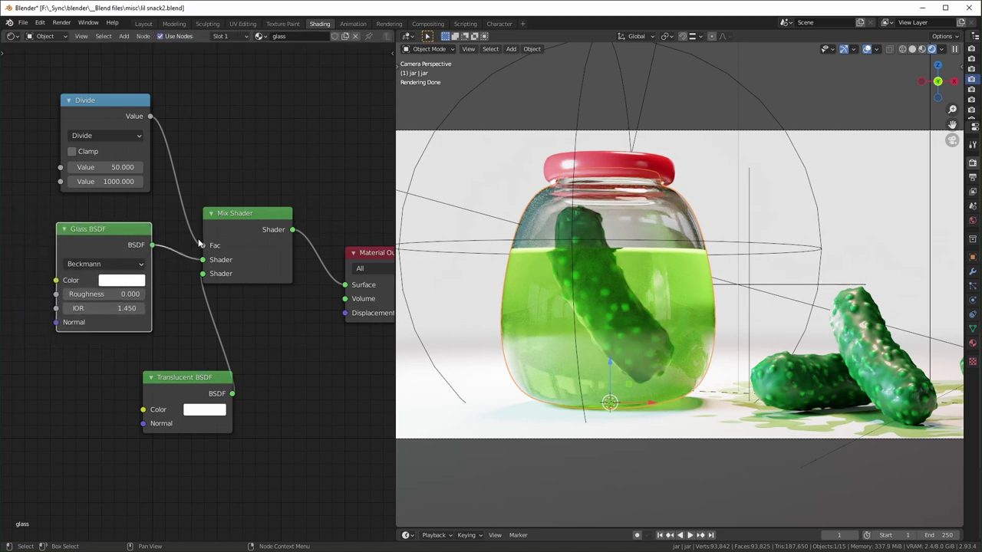
{"action": "left_click_drag", "start_coordinate": [201, 245], "coordinate": [154, 238]}
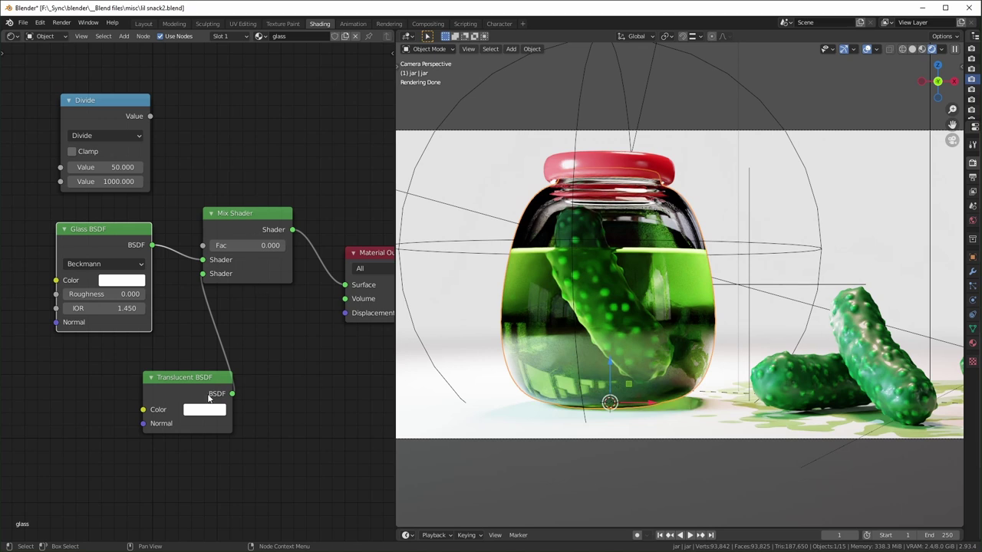
- Try the glass material's Mix Shader with a Fac of 1 to show only the Translucent BSDF
{"action": "left_click_drag", "start_coordinate": [208, 383], "coordinate": [176, 392]}
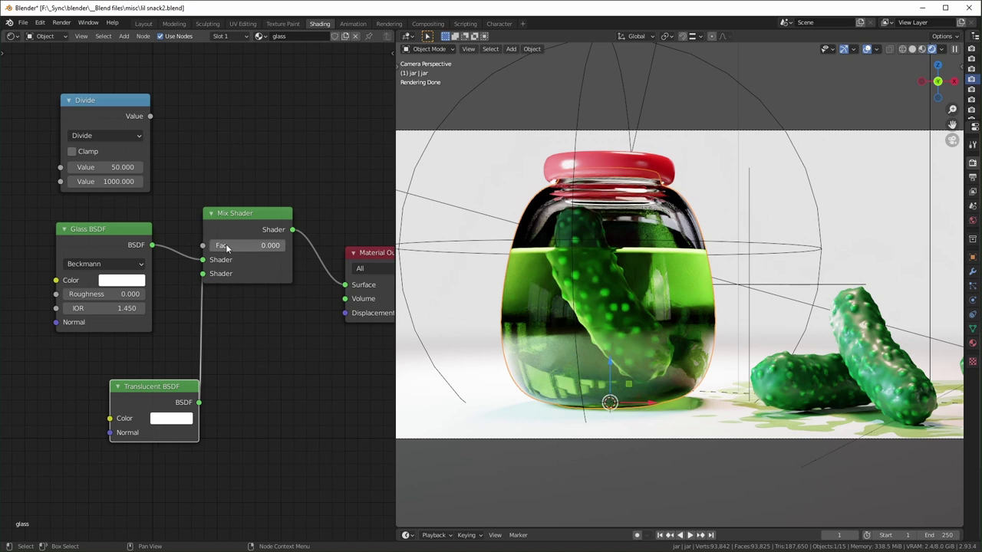
{"action": "left_click_drag", "start_coordinate": [177, 394], "coordinate": [244, 381]}
{"action": "left_click_drag", "start_coordinate": [240, 244], "coordinate": [292, 245]}
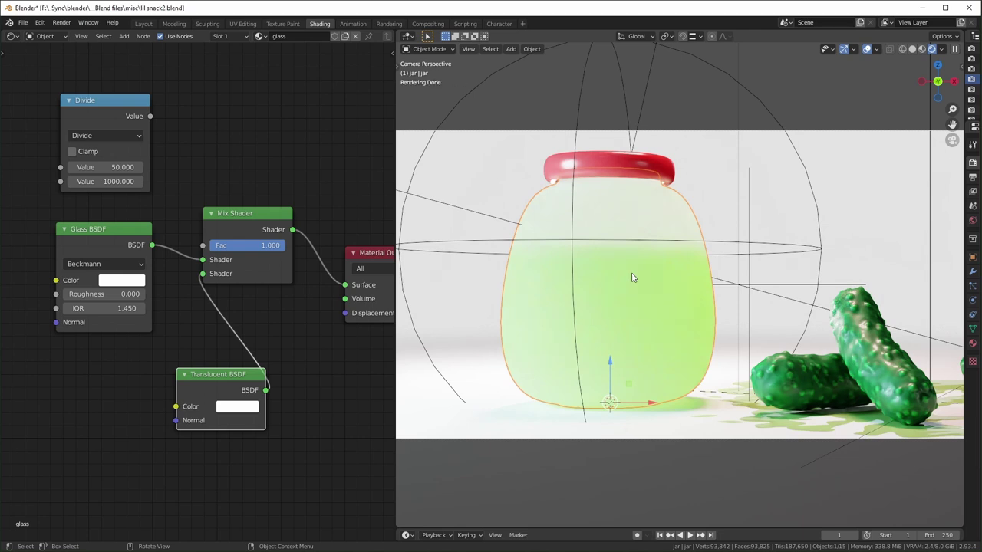
{"action": "left_click_drag", "start_coordinate": [282, 245], "coordinate": [210, 246]}
- Set the Fac of the glass material's Mix Shader to 0.05
{"action": "left_click", "coordinate": [239, 245]}
{"action": "key", "text": "BackSpace"}
{"action": "type", "text": ".05"}
{"action": "key", "text": "Return"}
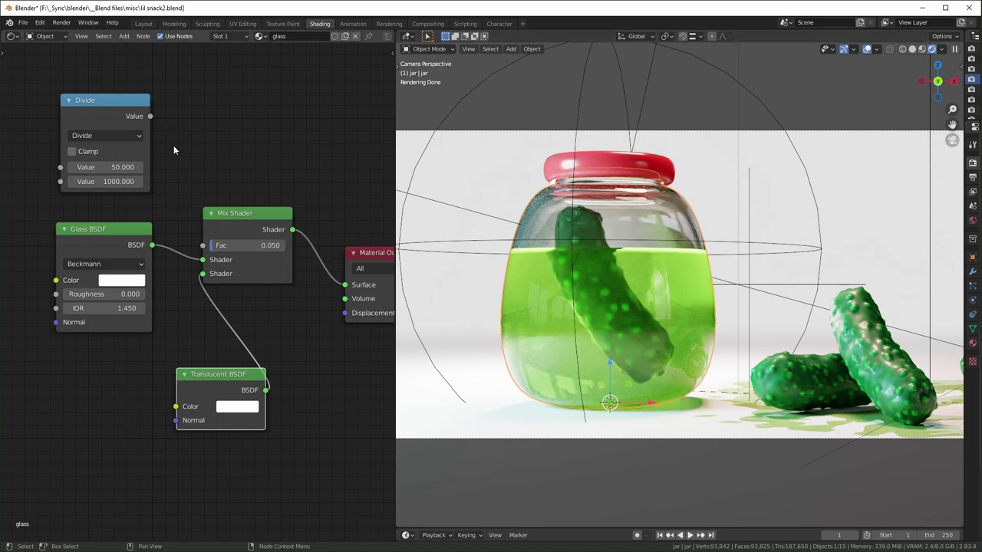
- Reconnect the Divide node's Value to the Mix Shader's Fac in the glass material
{"action": "mouse_move", "coordinate": [150, 116]}
{"action": "left_mouse_down"}
{"action": "mouse_move", "coordinate": [161, 96]}
{"action": "mouse_move", "coordinate": [153, 123]}
{"action": "mouse_move", "coordinate": [203, 246]}
{"action": "left_mouse_up"}
{"action": "left_click_drag", "start_coordinate": [141, 166], "coordinate": [115, 167]}
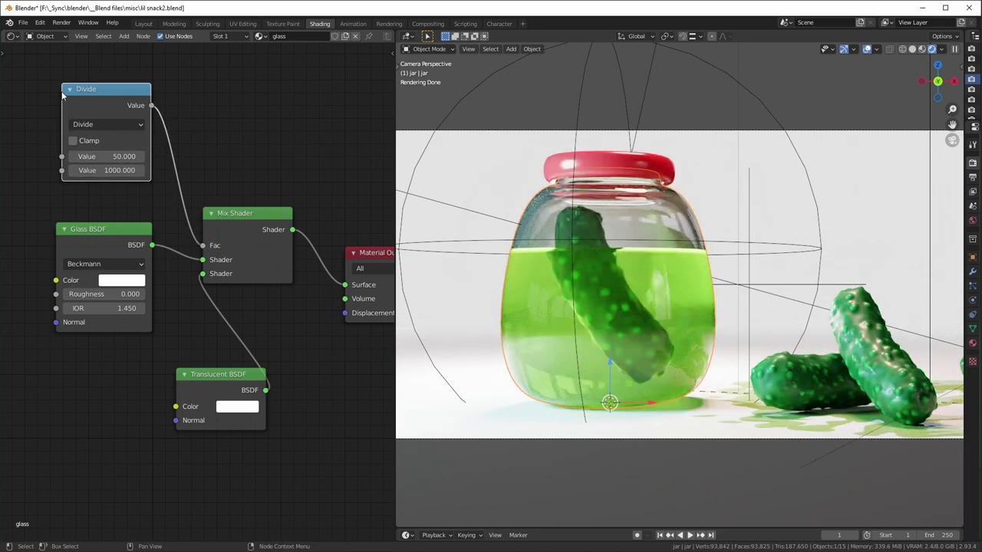
{"action": "mouse_move", "coordinate": [63, 95]}
{"action": "left_mouse_down"}
{"action": "mouse_move", "coordinate": [100, 122]}
{"action": "mouse_move", "coordinate": [64, 87]}
{"action": "left_mouse_up"}
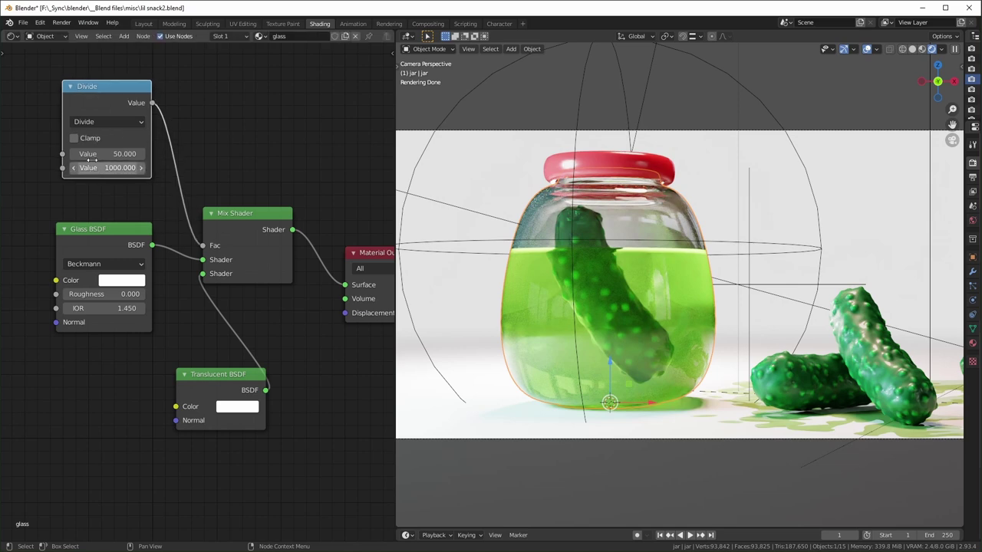
- Select the jar lid and examine the Principled BSDF settings of its material
{"action": "left_click", "coordinate": [567, 170]}
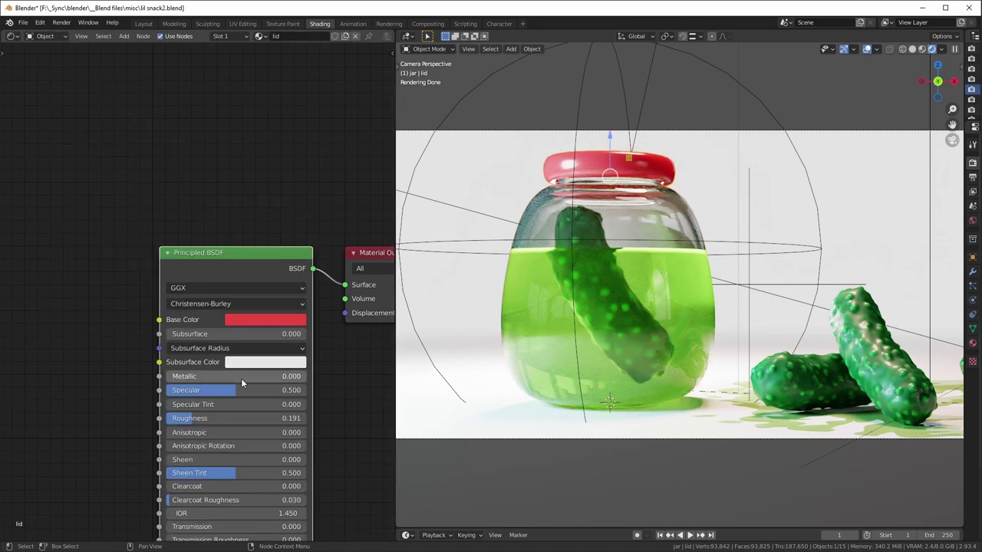
{"action": "scroll", "coordinate": [246, 383], "scroll_direction": "down", "scroll_amount": 3}
{"action": "middle_click_drag", "start_coordinate": [279, 381], "coordinate": [251, 268]}
{"action": "scroll", "coordinate": [250, 267], "scroll_direction": "up", "scroll_amount": 2}
{"action": "middle_click_drag", "start_coordinate": [250, 305], "coordinate": [227, 299]}
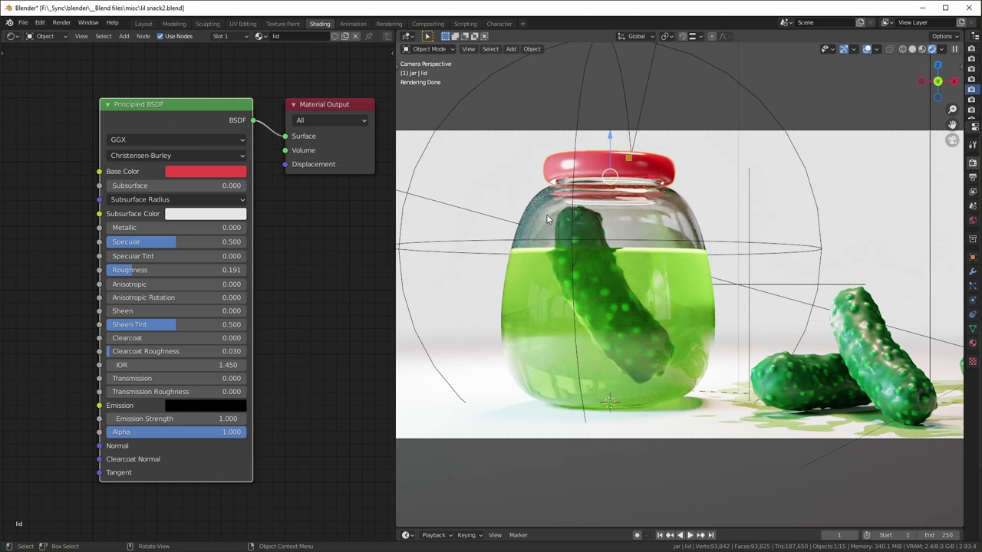
- Select the leaning pickle and try a Roughness of 0 in its Principled BSDF
{"action": "scroll", "coordinate": [572, 260], "scroll_direction": "down", "scroll_amount": 1}
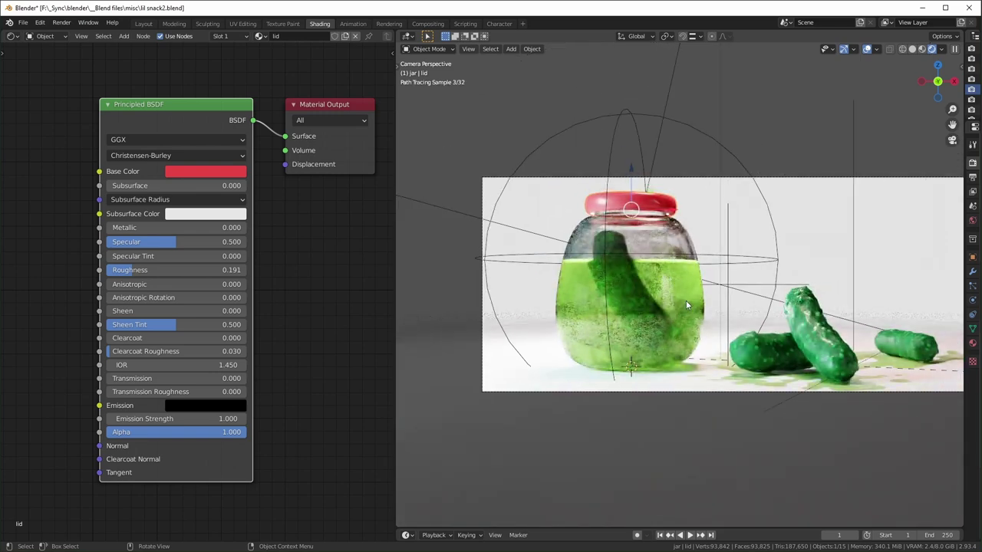
{"action": "middle_click_drag", "start_coordinate": [733, 303], "coordinate": [673, 290], "text": "shift"}
{"action": "scroll", "coordinate": [683, 292], "scroll_direction": "down", "scroll_amount": 1}
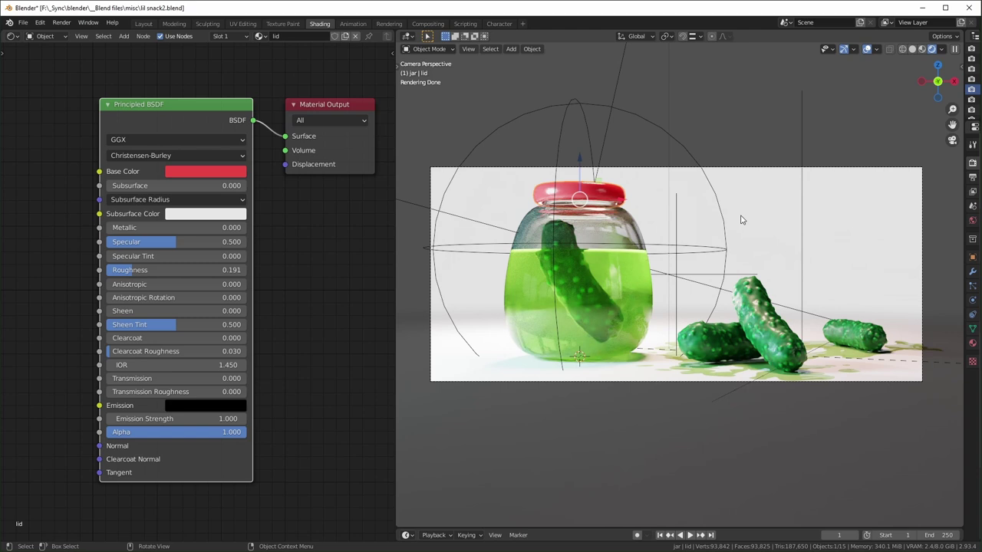
{"action": "scroll", "coordinate": [742, 220], "scroll_direction": "up", "scroll_amount": 2}
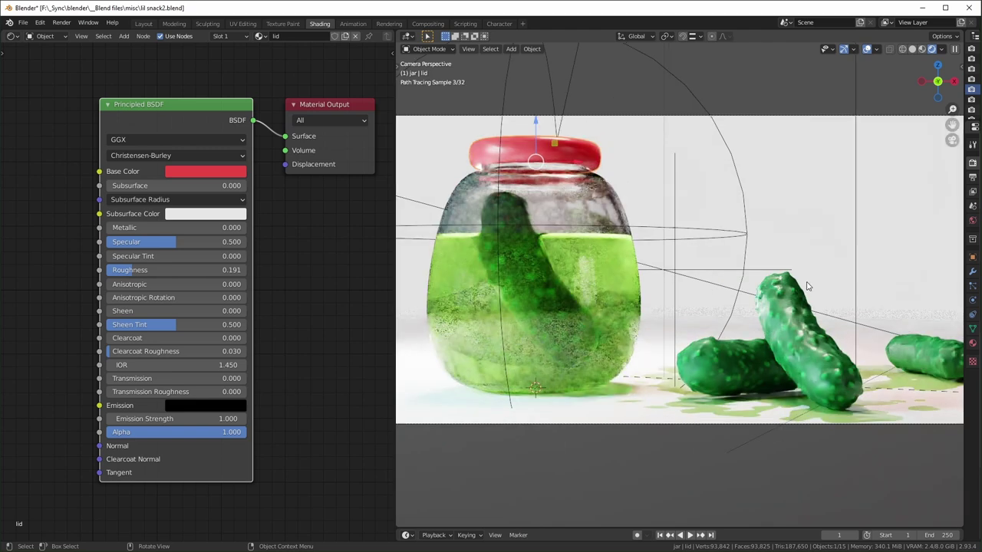
{"action": "left_click", "coordinate": [791, 322]}
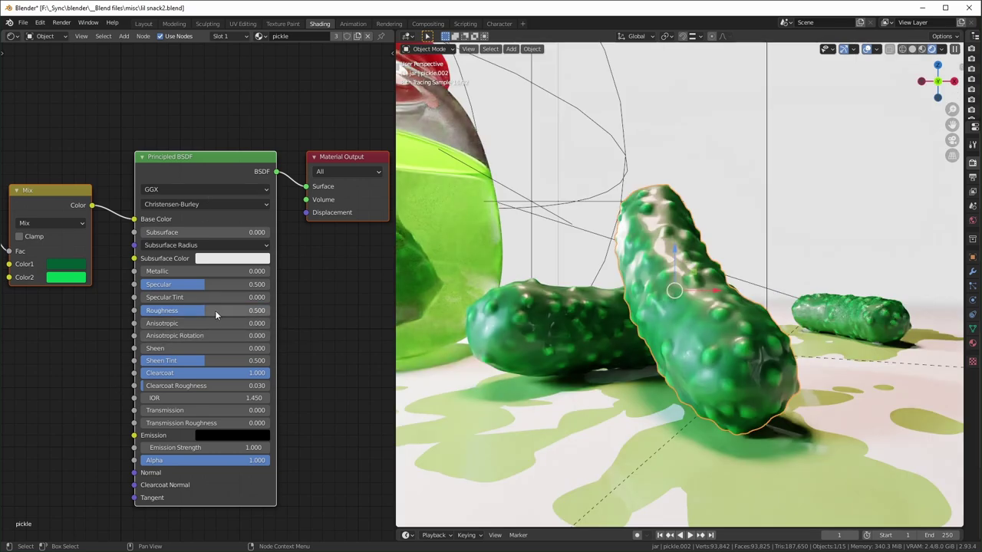
{"action": "left_click_drag", "start_coordinate": [216, 311], "coordinate": [140, 312]}
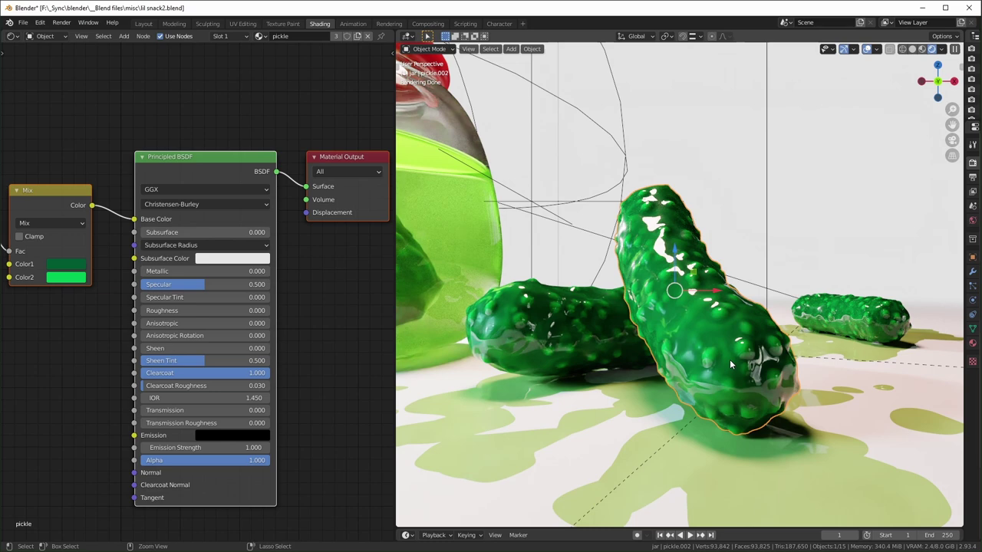
{"action": "key", "text": "ctrl+z"}
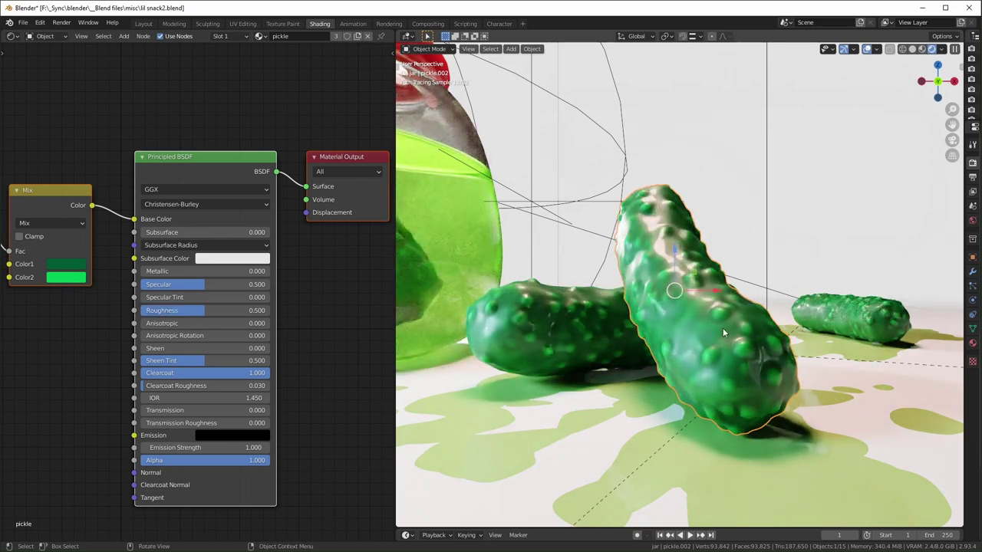
- Try a Roughness of 0 and a lower Clearcoat on the pickle's Principled BSDF, undoing each change
{"action": "key", "text": "KP_0"}
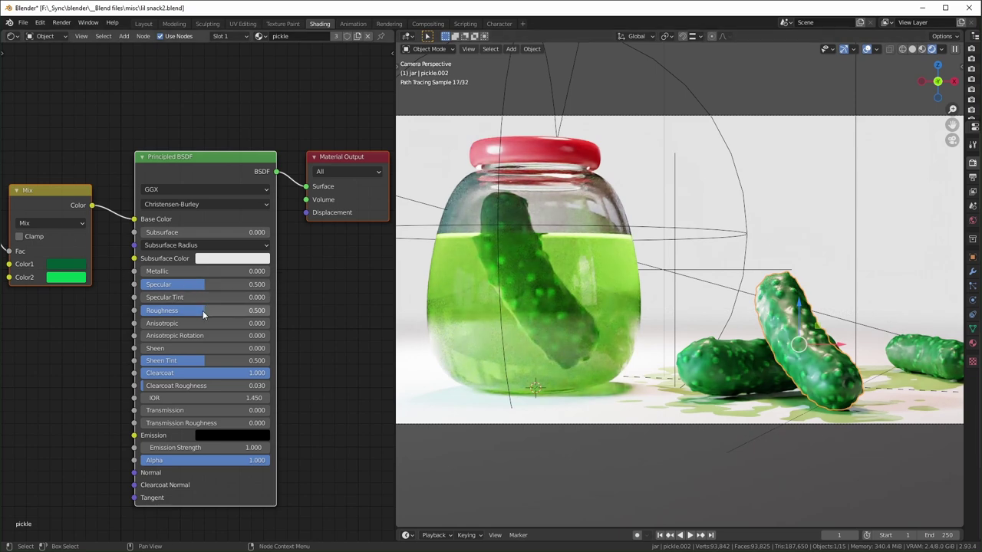
{"action": "left_click_drag", "start_coordinate": [205, 311], "coordinate": [153, 311]}
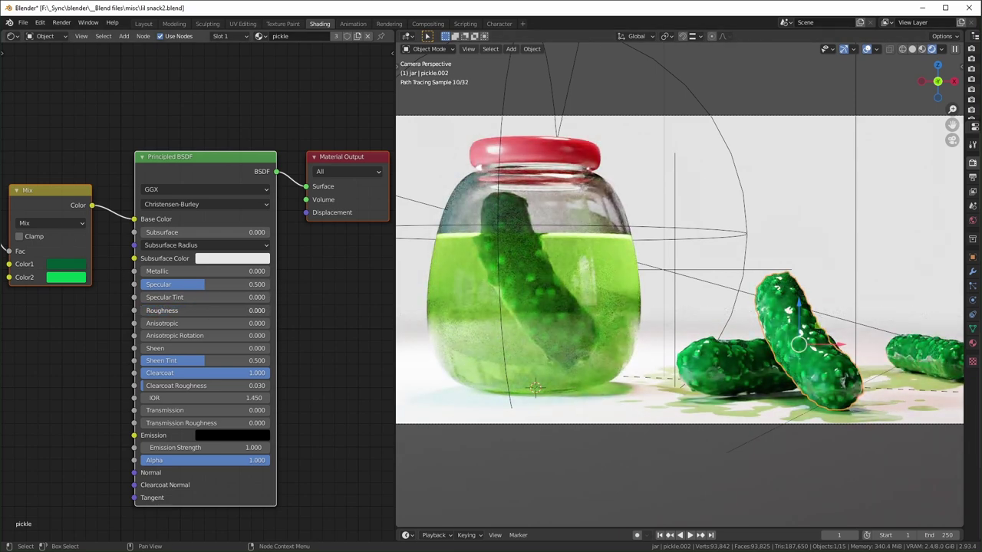
{"action": "key", "text": "ctrl+z"}
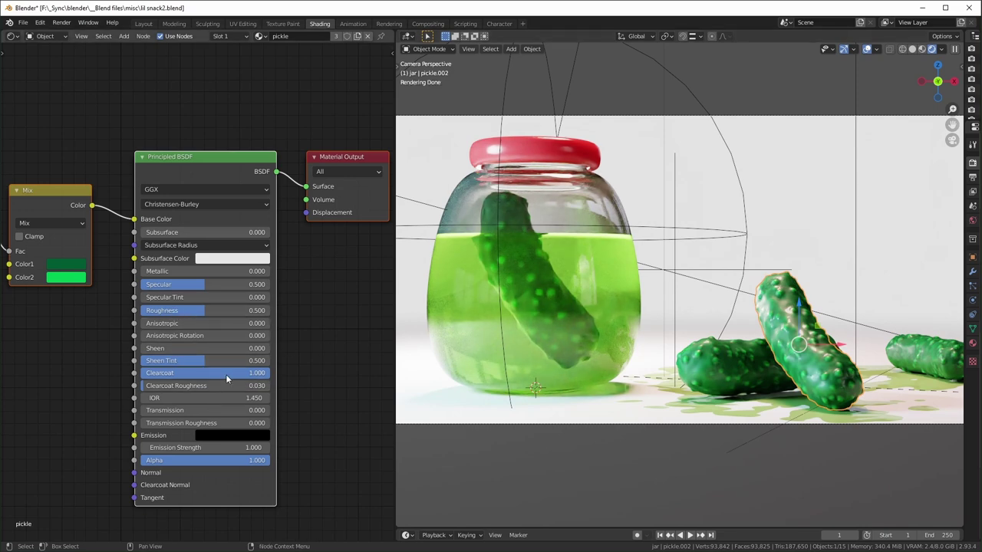
{"action": "left_click_drag", "start_coordinate": [224, 375], "coordinate": [141, 379]}
{"action": "key", "text": "ctrl+z"}
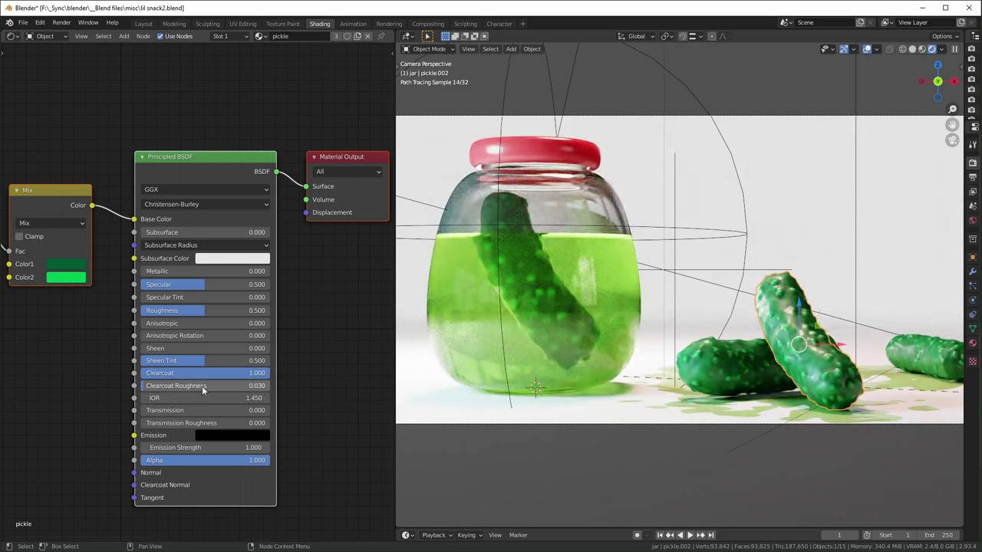
- Preview the Geometry node's Pointiness output on the pickles and frame the leaning pickle
{"action": "scroll", "coordinate": [203, 386], "scroll_direction": "up", "scroll_amount": 1}
{"action": "scroll", "coordinate": [779, 355], "scroll_direction": "up", "scroll_amount": 2}
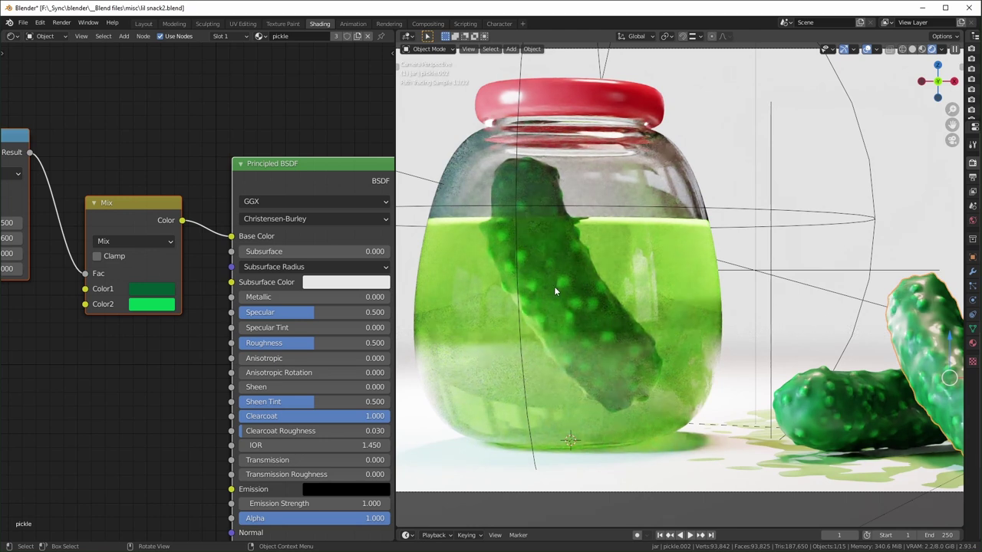
{"action": "middle_click_drag", "start_coordinate": [114, 350], "coordinate": [318, 410]}
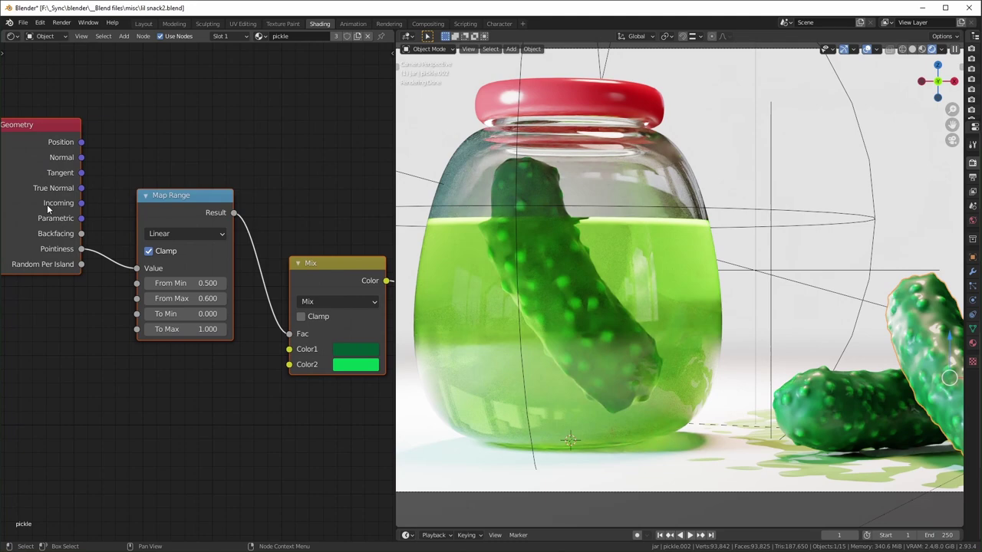
{"action": "left_click", "coordinate": [47, 204], "text": "ctrl+shift"}
{"action": "left_click", "coordinate": [47, 204], "text": "ctrl+shift"}
{"action": "left_click", "coordinate": [48, 206], "text": "ctrl+shift"}
{"action": "left_click", "coordinate": [48, 208], "text": "ctrl+shift"}
{"action": "left_click", "coordinate": [49, 209], "text": "ctrl+shift"}
{"action": "left_click", "coordinate": [50, 210], "text": "ctrl+shift"}
{"action": "left_click", "coordinate": [50, 210], "text": "ctrl+shift"}
{"action": "left_click", "coordinate": [50, 210], "text": "ctrl+shift"}
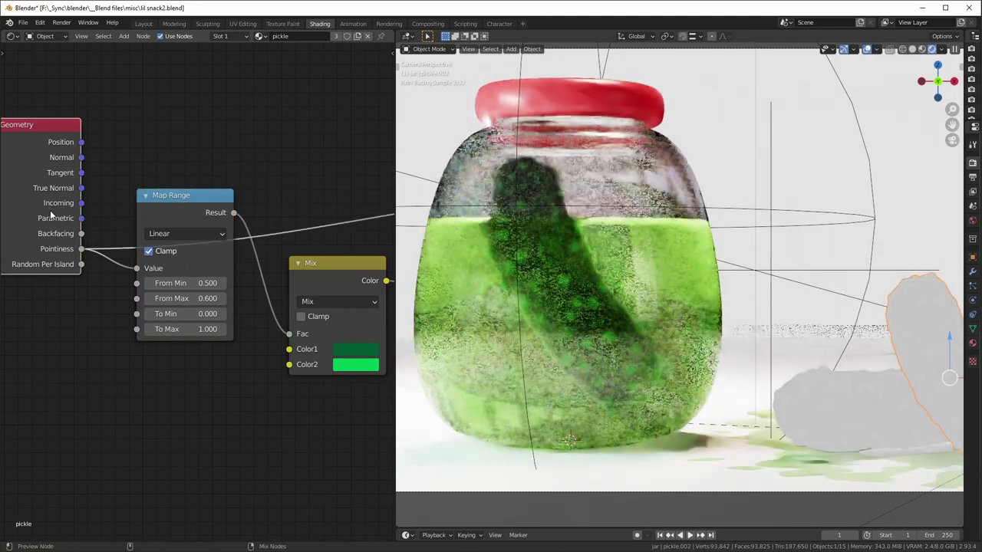
{"action": "key", "text": "KP_Decimal"}
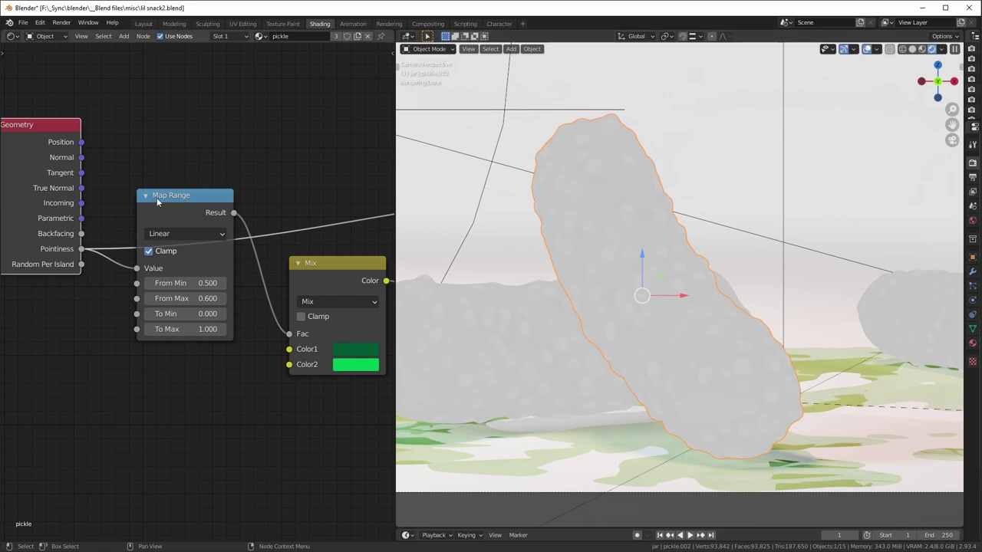
- Preview the pickle material's Map Range and Mix nodes in turn, and return the preview to the Principled BSDF
{"action": "left_click", "coordinate": [203, 222], "text": "ctrl+shift"}
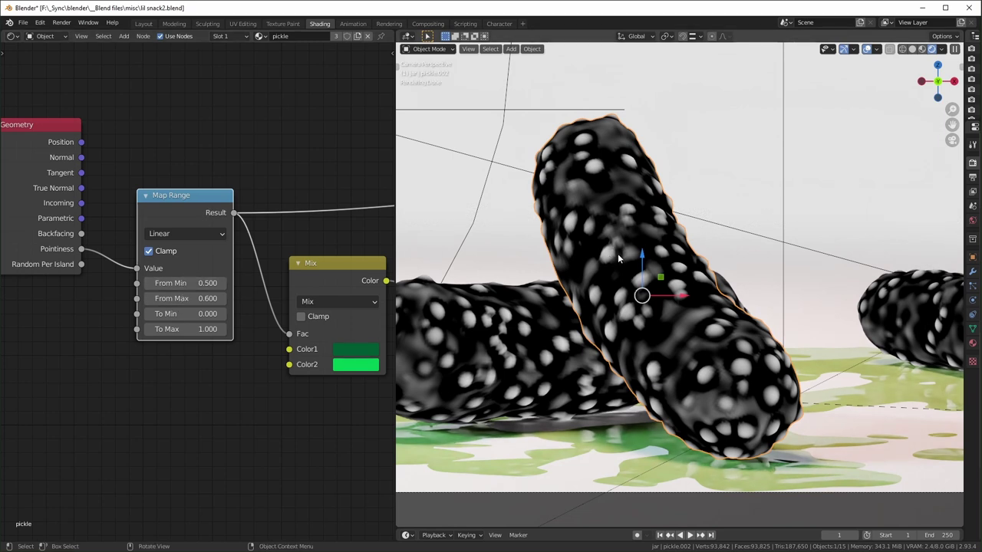
{"action": "middle_click_drag", "start_coordinate": [221, 260], "coordinate": [147, 246]}
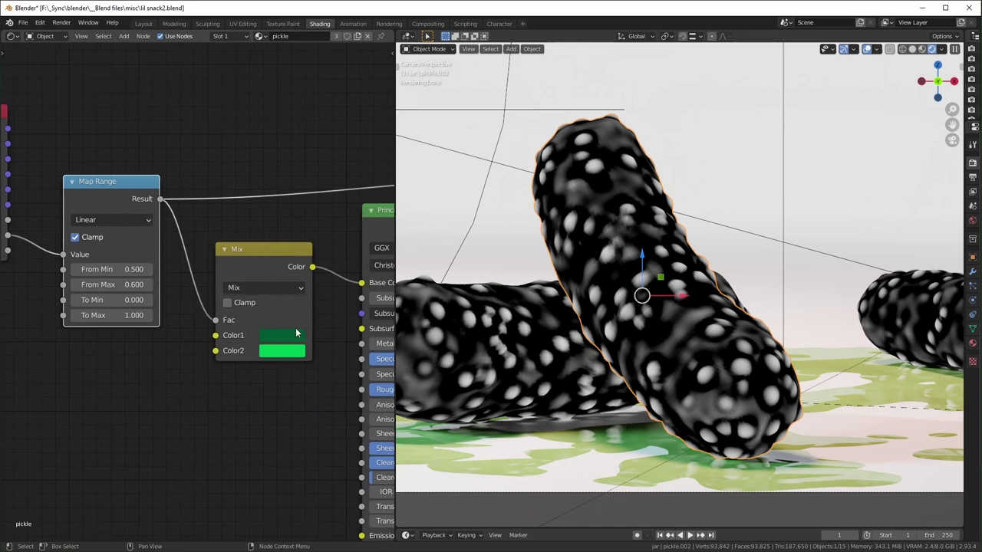
{"action": "left_click", "coordinate": [272, 261], "text": "ctrl+shift"}
{"action": "middle_click_drag", "start_coordinate": [362, 391], "coordinate": [98, 311]}
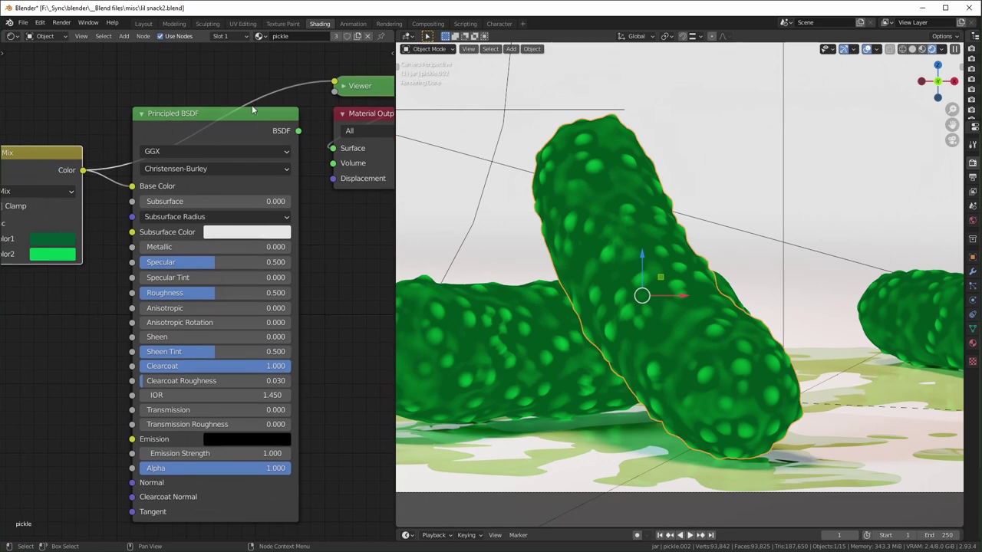
{"action": "left_click", "coordinate": [253, 132], "text": "ctrl+shift"}
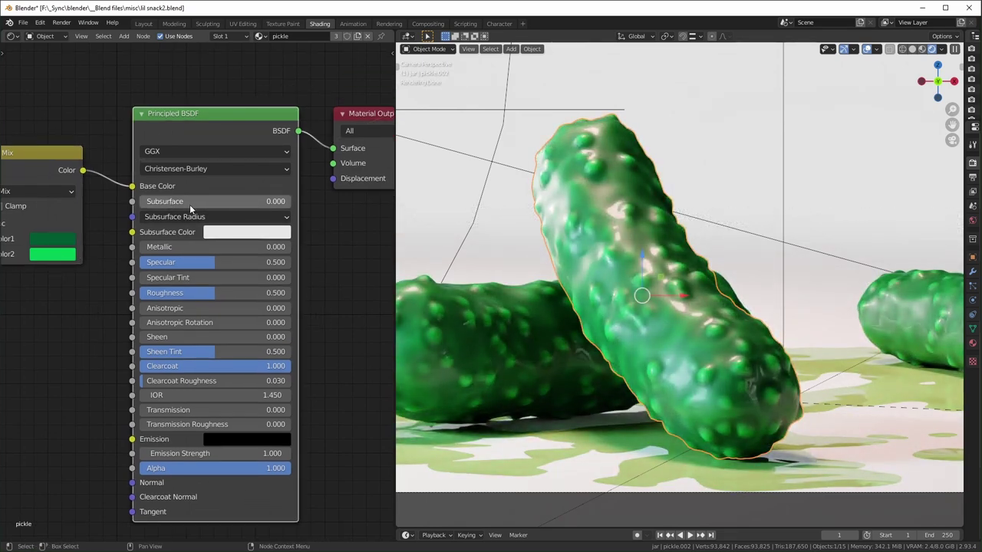
{"action": "left_click_drag", "start_coordinate": [190, 207], "coordinate": [140, 207]}
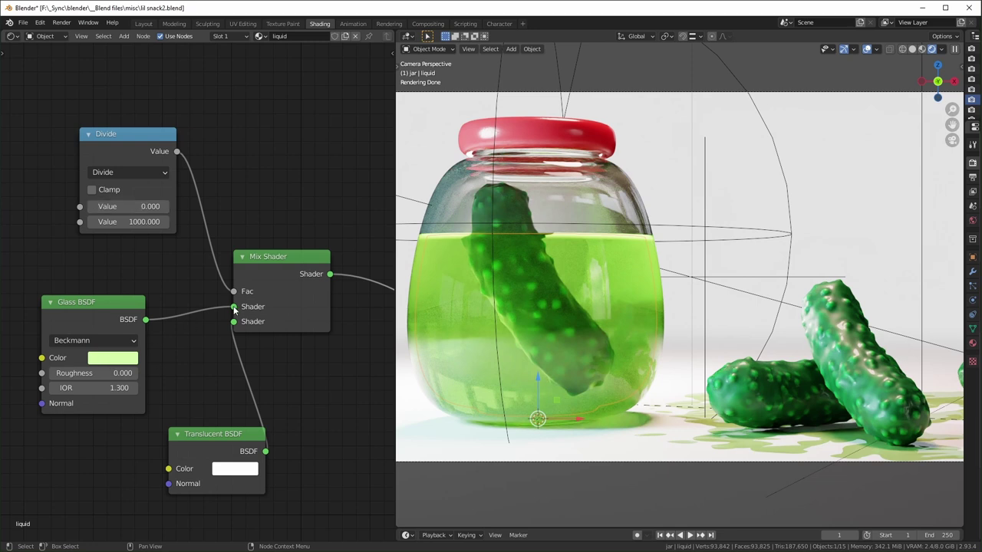
- Try a first value of 79.770 in the liquid material's Divide node and cancel it
{"action": "left_click_drag", "start_coordinate": [104, 206], "coordinate": [142, 207]}
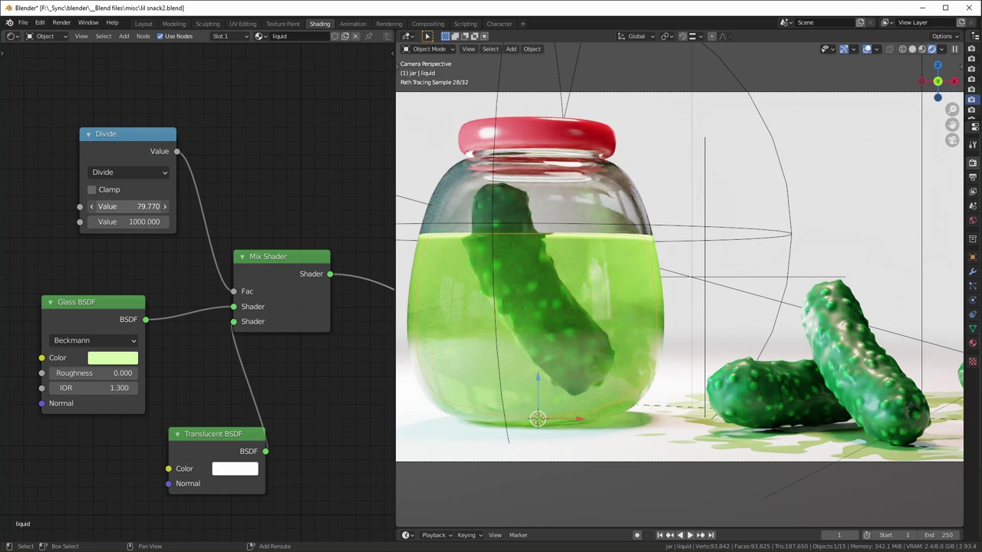
{"action": "right_click", "coordinate": [128, 206]}
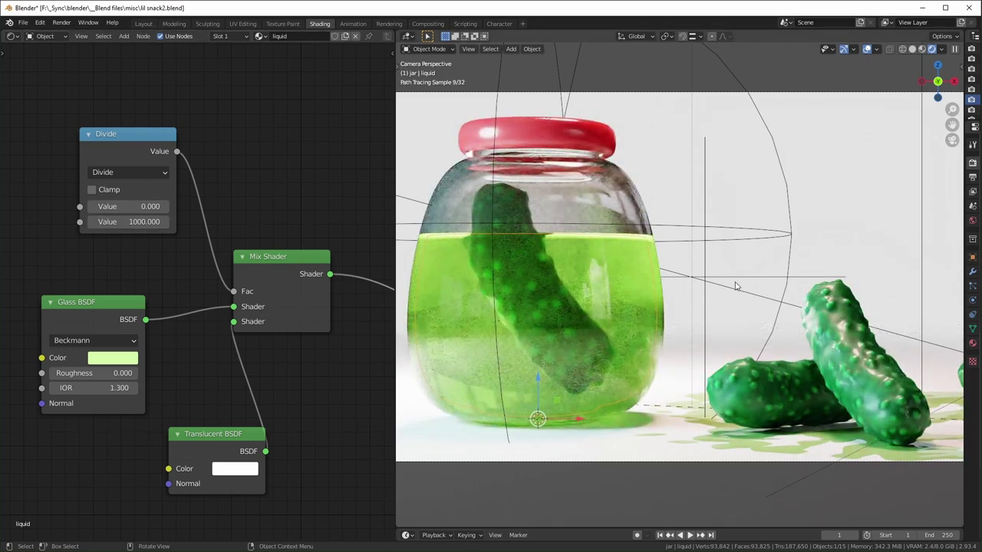
- Try connecting the Principled Volume to the Material Output's Volume input in the liquid material, and disconnect it again
{"action": "scroll", "coordinate": [192, 373], "scroll_direction": "down", "scroll_amount": 2}
{"action": "middle_click_drag", "start_coordinate": [214, 368], "coordinate": [271, 189]}
{"action": "scroll", "coordinate": [201, 408], "scroll_direction": "down", "scroll_amount": 3}
{"action": "middle_click_drag", "start_coordinate": [162, 434], "coordinate": [339, 326]}
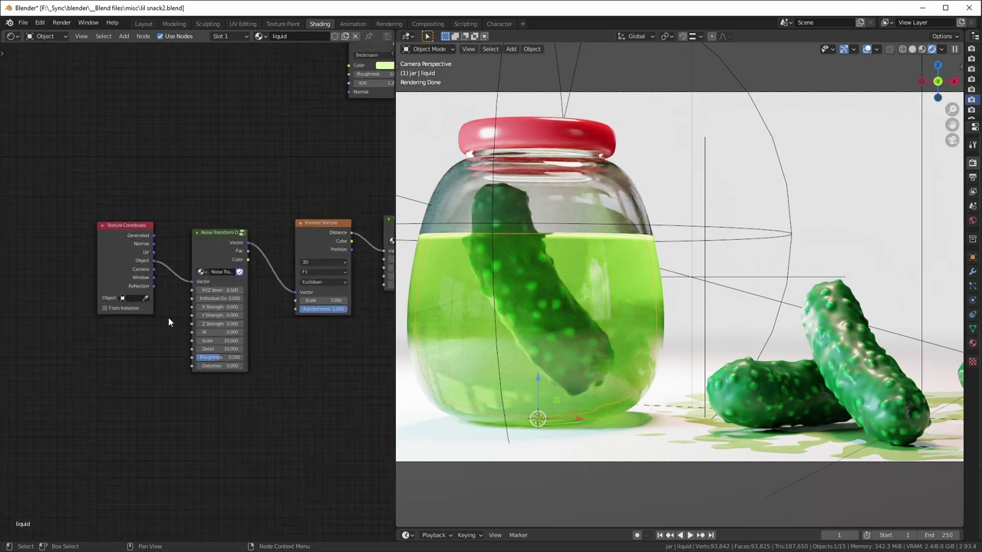
{"action": "scroll", "coordinate": [178, 317], "scroll_direction": "up", "scroll_amount": 6}
{"action": "middle_click_drag", "start_coordinate": [261, 313], "coordinate": [1, 335]}
{"action": "middle_click_drag", "start_coordinate": [364, 336], "coordinate": [108, 397]}
{"action": "middle_click_drag", "start_coordinate": [265, 230], "coordinate": [219, 320]}
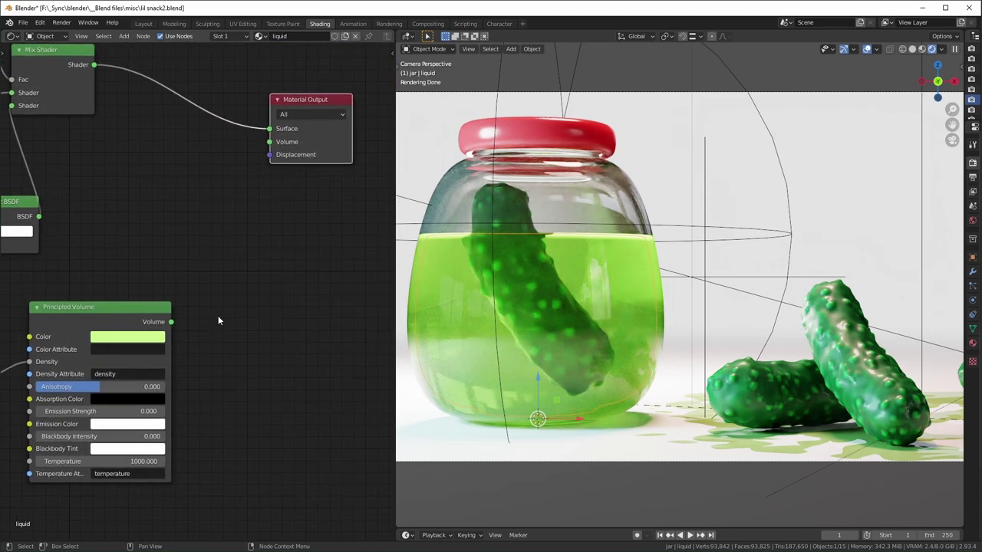
{"action": "left_click_drag", "start_coordinate": [171, 322], "coordinate": [269, 142]}
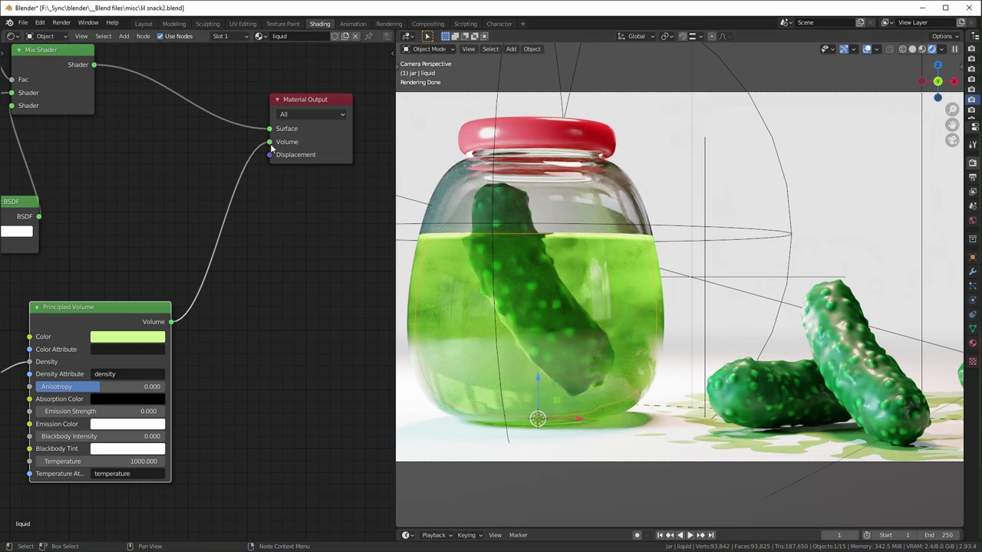
{"action": "left_click_drag", "start_coordinate": [271, 144], "coordinate": [227, 300]}
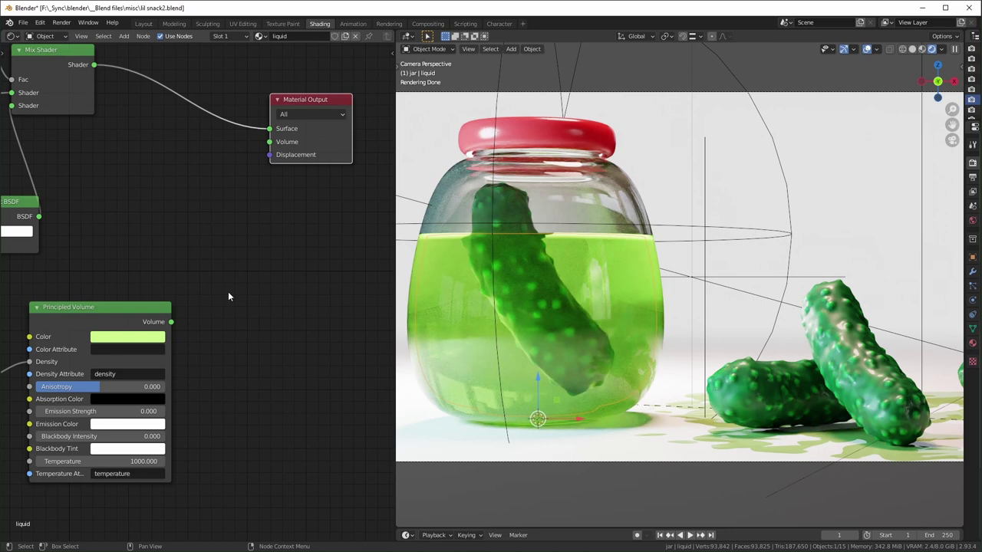
- Select the ground plane and examine the shader nodes of its set material up to the Splatter Generator
{"action": "scroll", "coordinate": [741, 385], "scroll_direction": "down", "scroll_amount": 3}
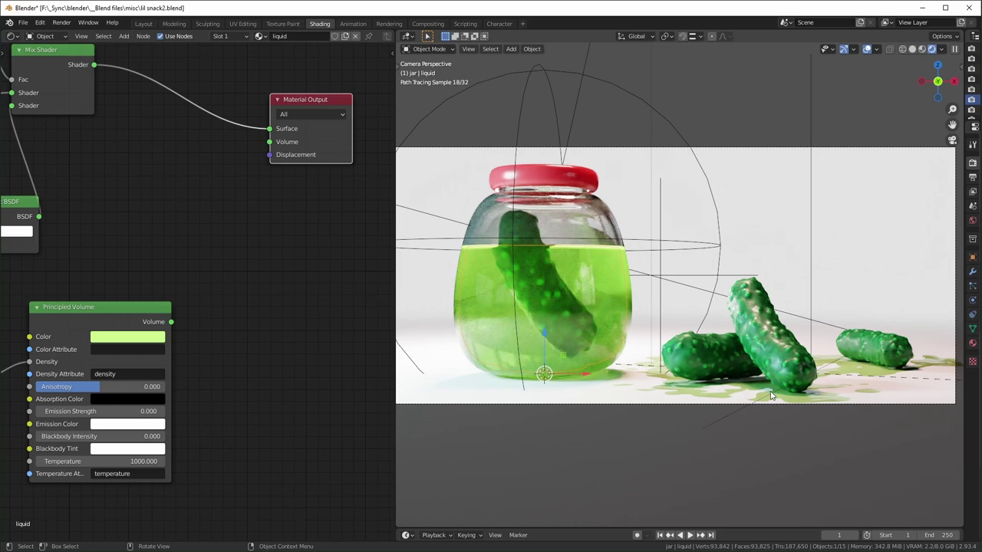
{"action": "left_click", "coordinate": [827, 400]}
{"action": "middle_click_drag", "start_coordinate": [826, 400], "coordinate": [743, 281]}
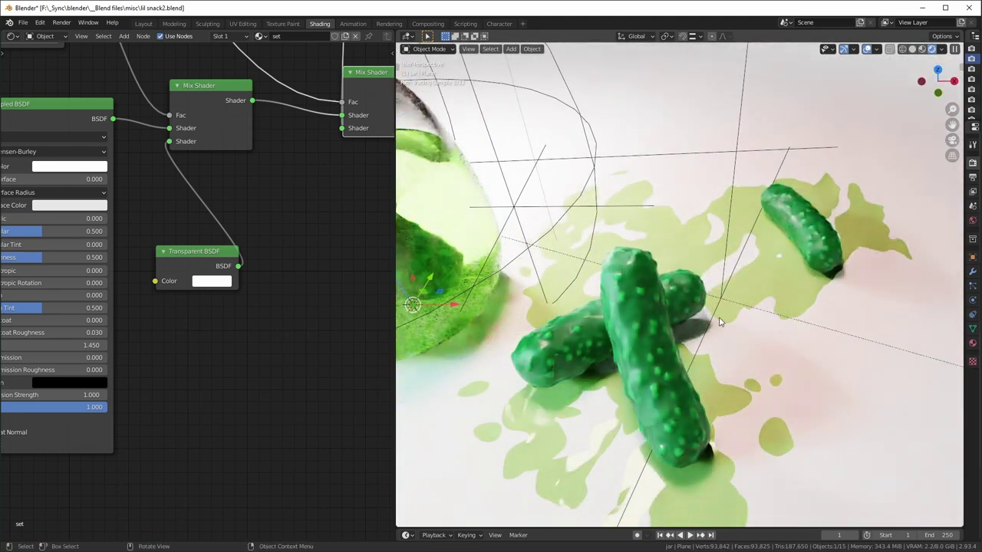
{"action": "scroll", "coordinate": [162, 219], "scroll_direction": "down", "scroll_amount": 1}
{"action": "middle_click_drag", "start_coordinate": [161, 219], "coordinate": [136, 357]}
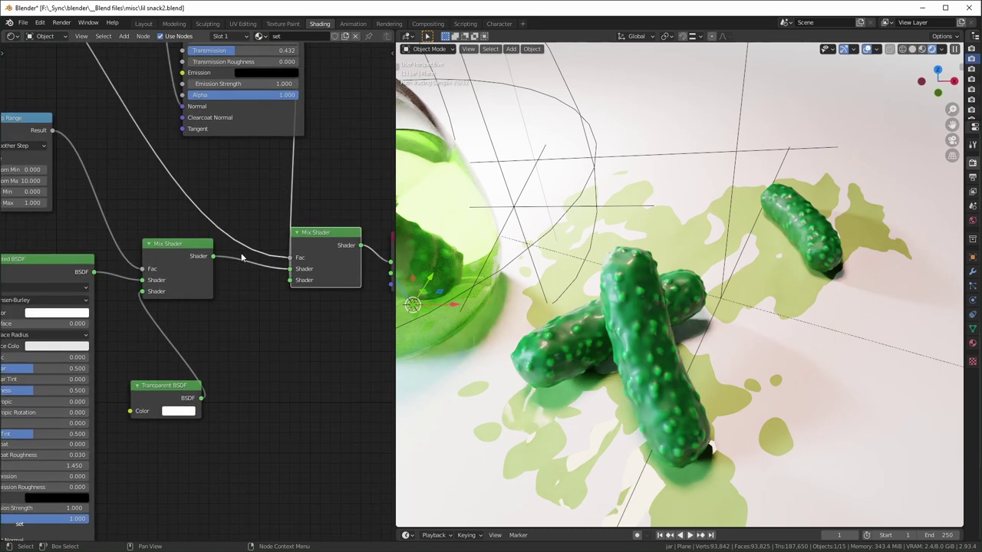
{"action": "middle_click_drag", "start_coordinate": [241, 257], "coordinate": [226, 364]}
{"action": "scroll", "coordinate": [192, 328], "scroll_direction": "down", "scroll_amount": 5}
{"action": "middle_click_drag", "start_coordinate": [131, 288], "coordinate": [250, 384]}
{"action": "middle_click_drag", "start_coordinate": [96, 334], "coordinate": [145, 372]}
{"action": "scroll", "coordinate": [239, 330], "scroll_direction": "up", "scroll_amount": 6}
{"action": "scroll", "coordinate": [239, 320], "scroll_direction": "down", "scroll_amount": 1}
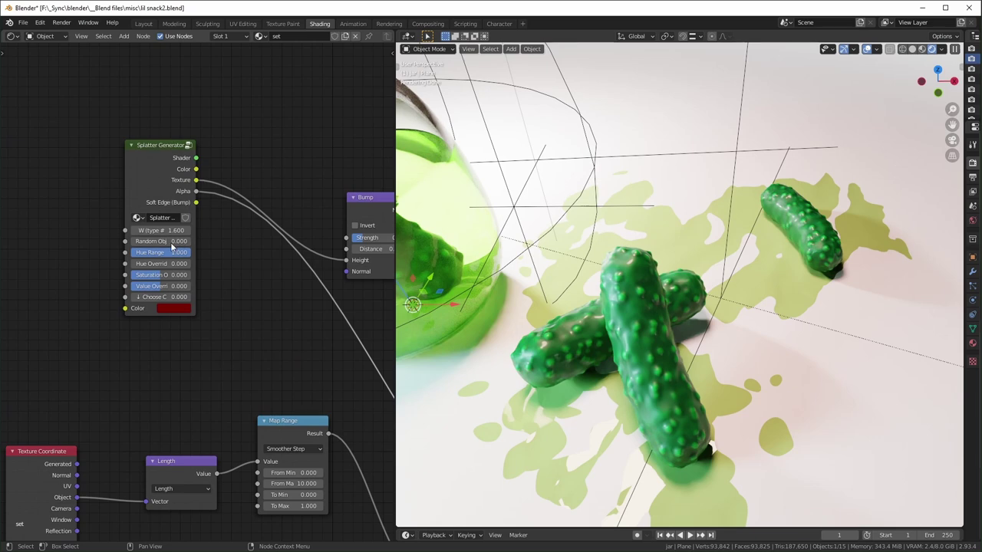
- Open the Splatter Generator node group and examine the Texture Coordinate node that references the splat object
{"action": "left_click_drag", "start_coordinate": [173, 200], "coordinate": [182, 232]}
{"action": "scroll", "coordinate": [87, 212], "scroll_direction": "up", "scroll_amount": 1}
{"action": "middle_click_drag", "start_coordinate": [192, 311], "coordinate": [233, 302]}
{"action": "scroll", "coordinate": [232, 302], "scroll_direction": "down", "scroll_amount": 1}
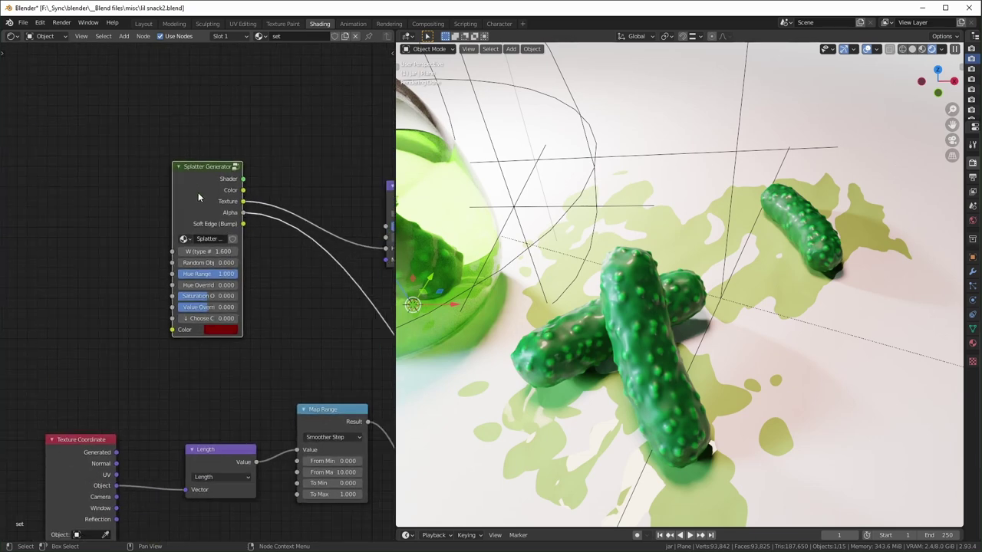
{"action": "key", "text": "Tab"}
{"action": "scroll", "coordinate": [66, 390], "scroll_direction": "down", "scroll_amount": 3}
{"action": "scroll", "coordinate": [89, 296], "scroll_direction": "up", "scroll_amount": 3}
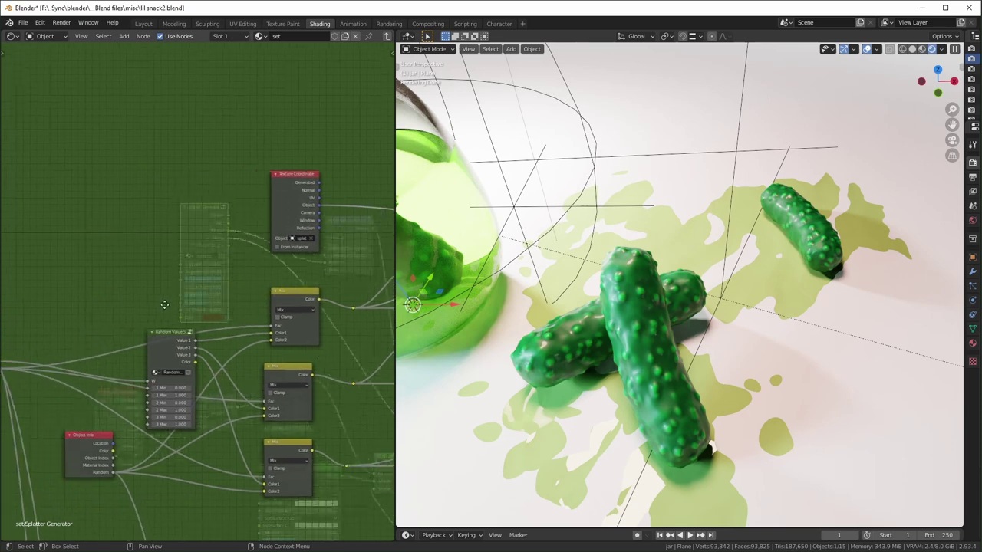
{"action": "scroll", "coordinate": [255, 382], "scroll_direction": "up", "scroll_amount": 5}
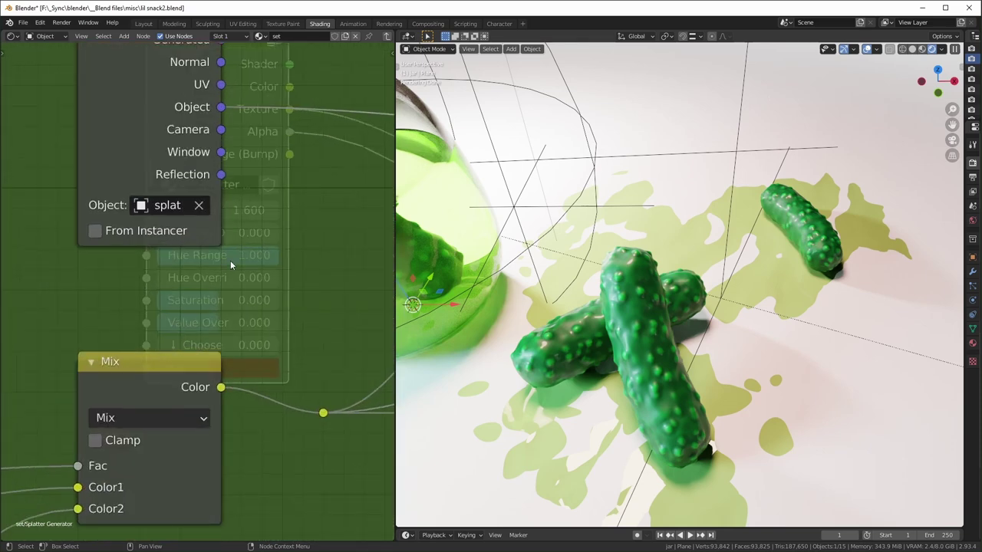
{"action": "middle_click_drag", "start_coordinate": [255, 383], "coordinate": [231, 407]}
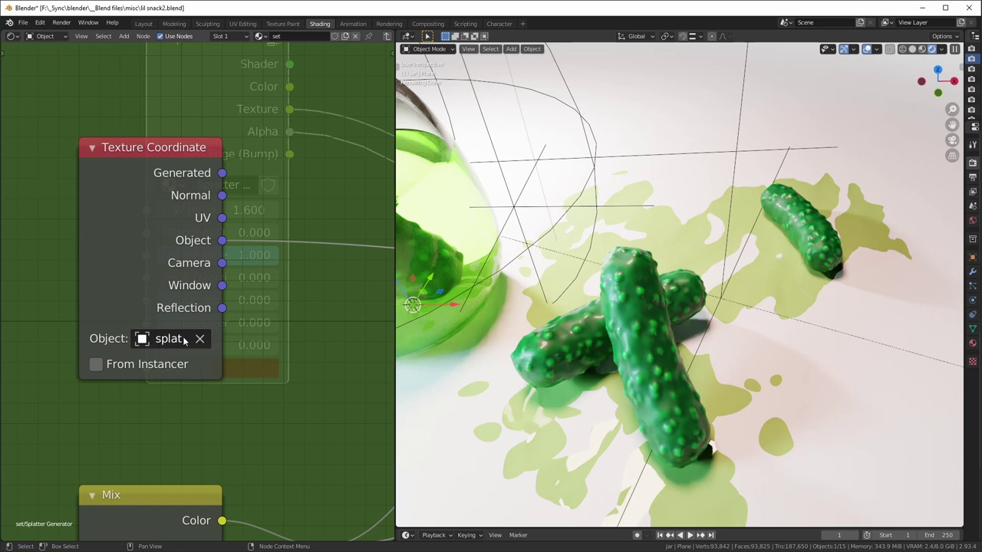
- Select the splat empty and try moving it across the ground, cancelling the move
{"action": "left_click", "coordinate": [726, 265]}
{"action": "middle_click_drag", "start_coordinate": [804, 339], "coordinate": [704, 310]}
{"action": "key", "text": "g"}
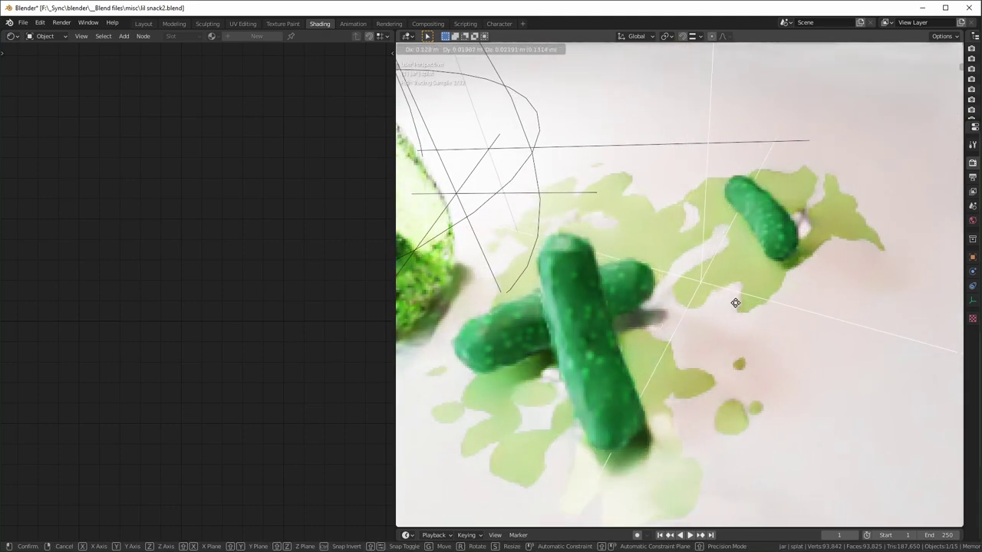
{"action": "right_click", "coordinate": [694, 287]}
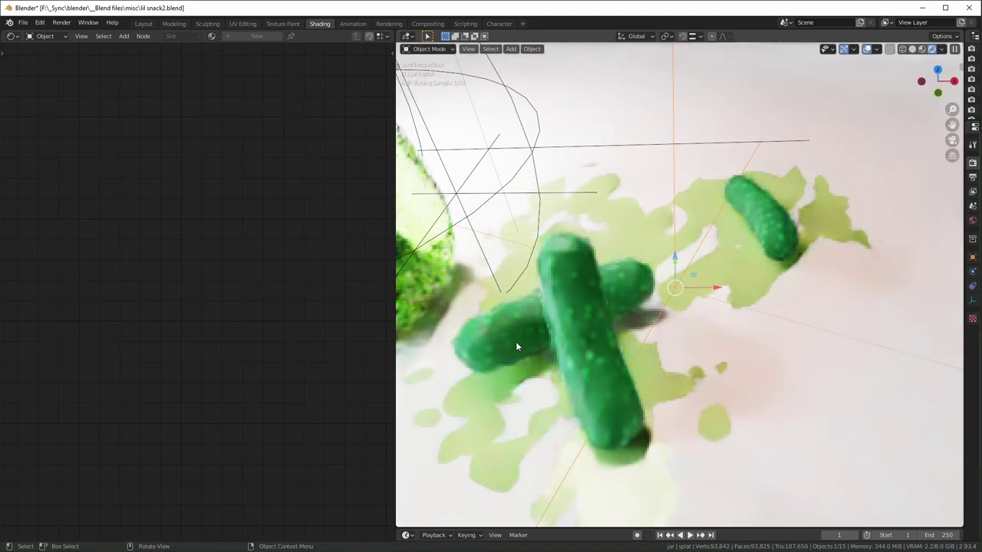
- Reselect the ground plane and preview its Splatter Generator node and the light green Principled BSDF
{"action": "left_click", "coordinate": [507, 289]}
{"action": "left_click", "coordinate": [51, 123], "text": "ctrl+shift"}
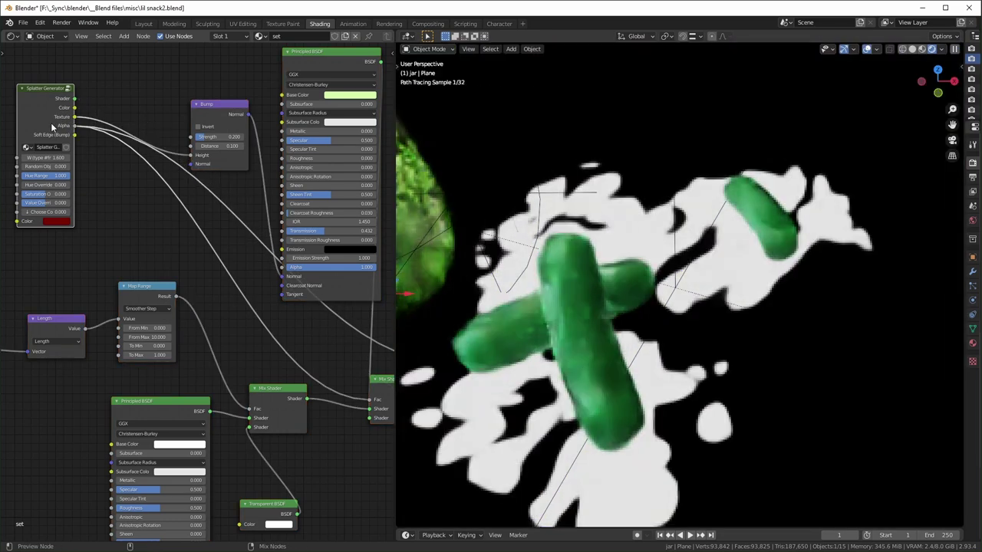
{"action": "middle_click_drag", "start_coordinate": [232, 249], "coordinate": [87, 174]}
{"action": "middle_click_drag", "start_coordinate": [232, 323], "coordinate": [349, 298]}
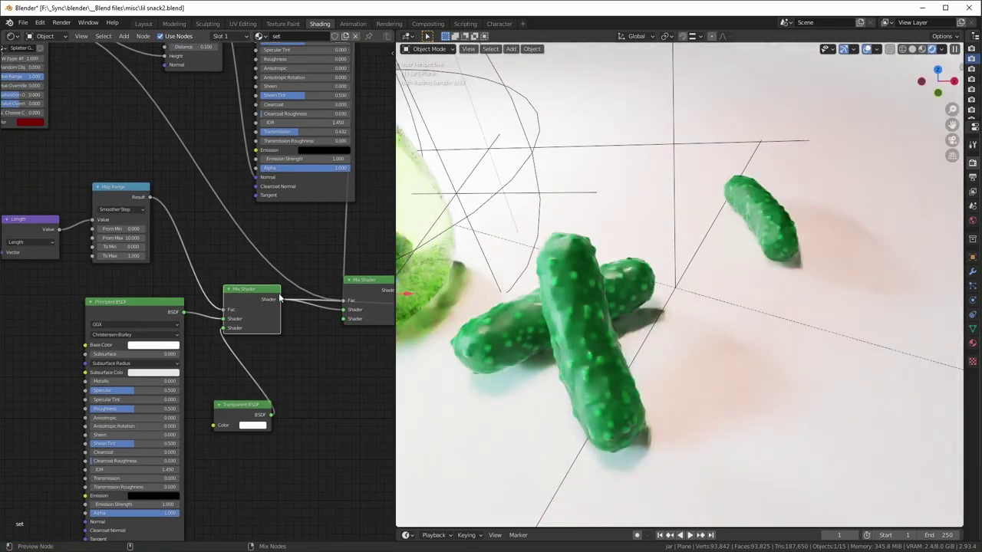
{"action": "middle_click_drag", "start_coordinate": [260, 301], "coordinate": [153, 426]}
{"action": "left_click", "coordinate": [223, 82], "text": "ctrl+shift"}
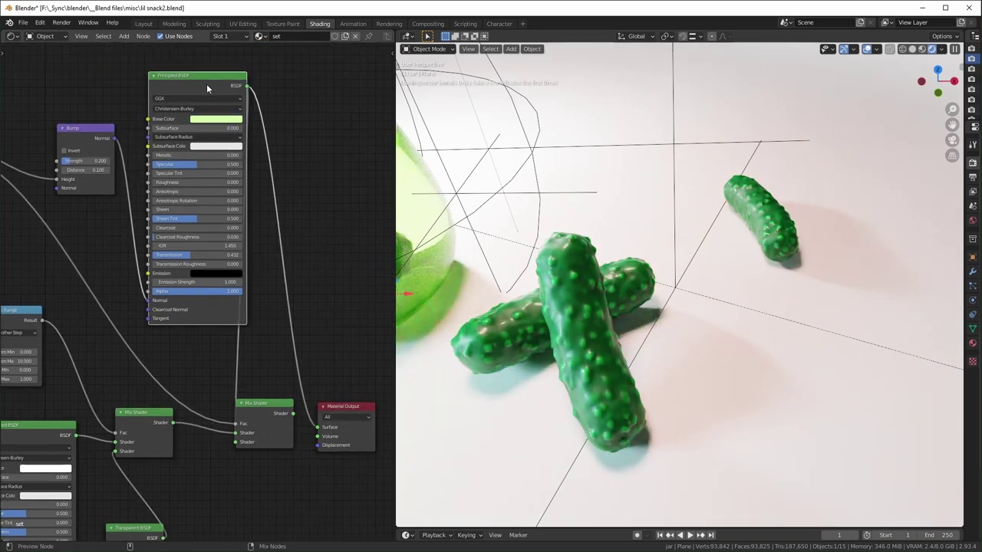
- Set the Transmission of the light green Principled BSDF in the ground material to 0.591
{"action": "scroll", "coordinate": [680, 348], "scroll_direction": "down", "scroll_amount": 5}
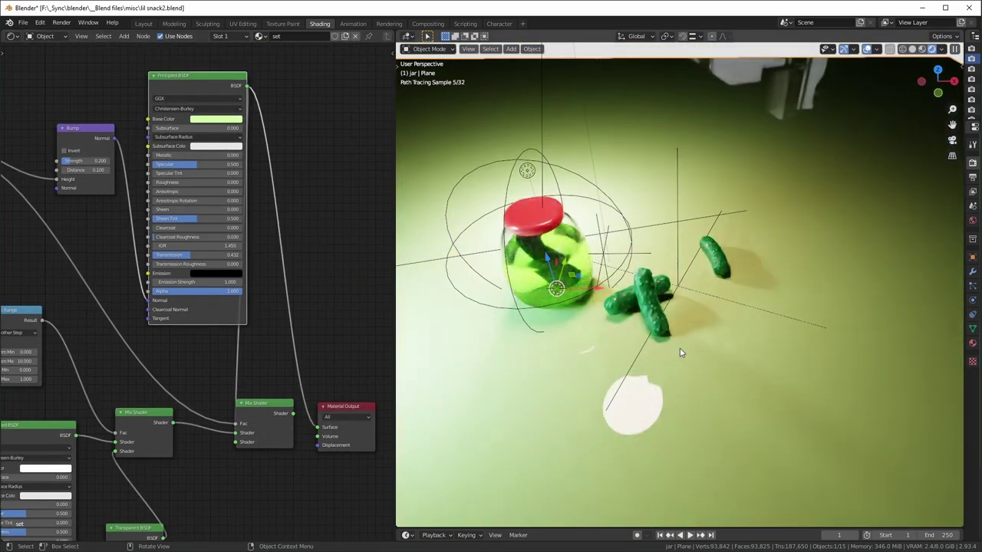
{"action": "scroll", "coordinate": [679, 348], "scroll_direction": "up", "scroll_amount": 1}
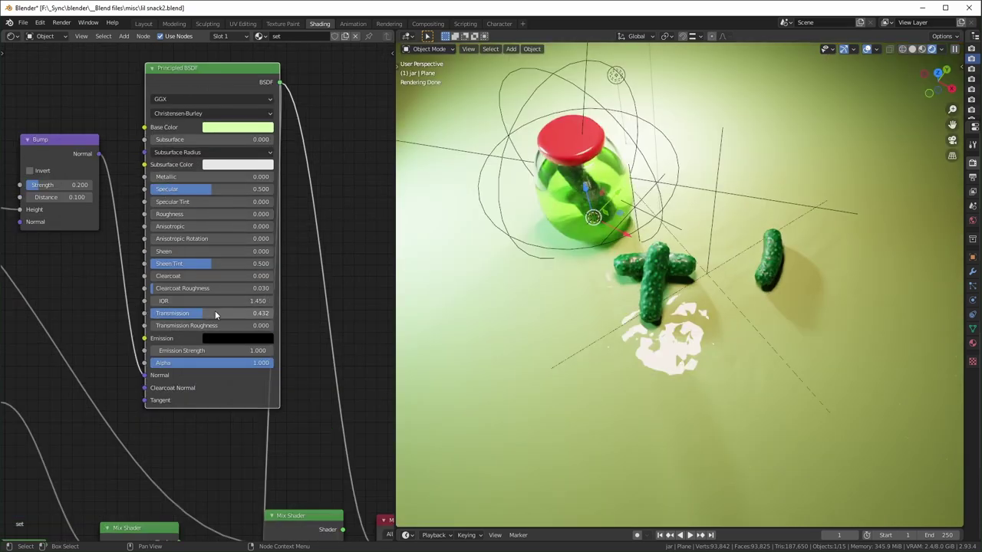
{"action": "mouse_move", "coordinate": [218, 313]}
{"action": "left_mouse_down"}
{"action": "mouse_move", "coordinate": [164, 313]}
{"action": "mouse_move", "coordinate": [259, 313]}
{"action": "mouse_move", "coordinate": [158, 313]}
{"action": "mouse_move", "coordinate": [273, 313]}
{"action": "mouse_move", "coordinate": [158, 313]}
{"action": "mouse_move", "coordinate": [209, 313]}
{"action": "left_mouse_up"}
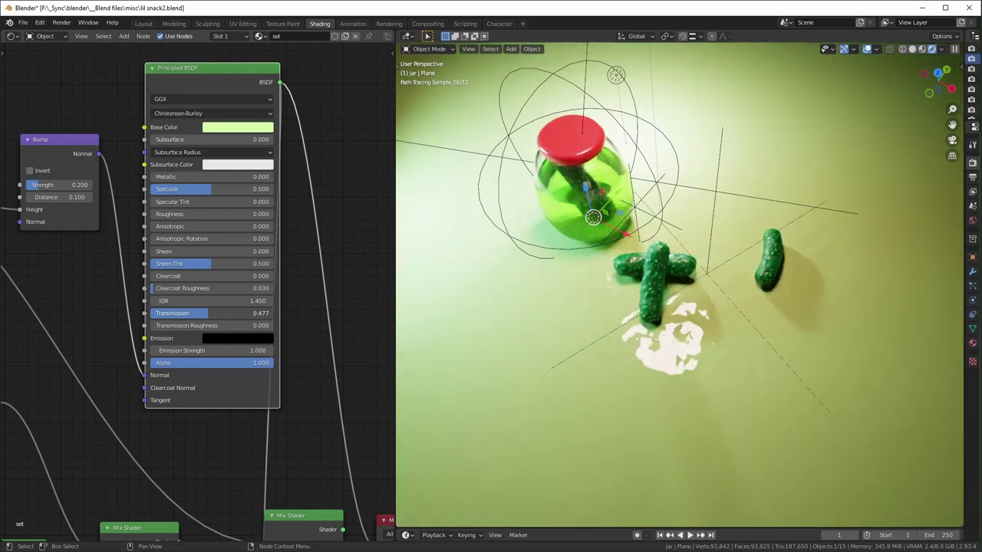
{"action": "left_click_drag", "start_coordinate": [209, 313], "coordinate": [222, 313]}
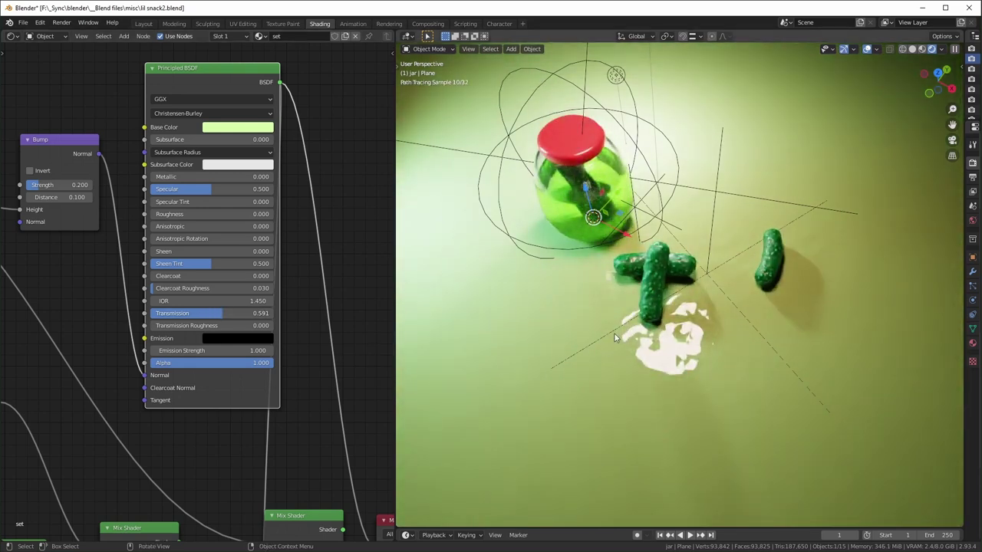
- Undo the last Transmission change on the light green Principled BSDF in the ground material
{"action": "middle_click_drag", "start_coordinate": [604, 348], "coordinate": [705, 350]}
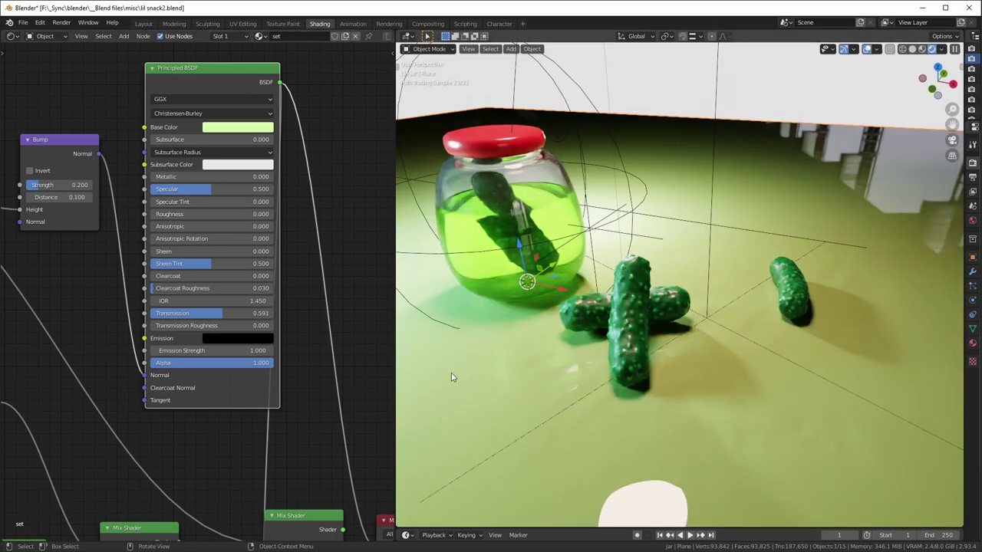
{"action": "key", "text": "ctrl+z"}
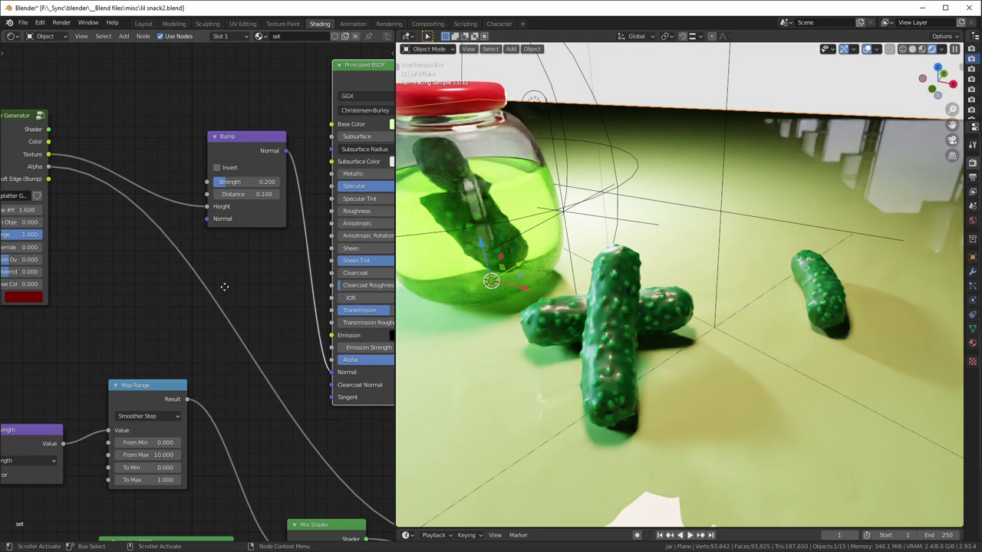
- Preview the Splatter Generator's Texture output on the ground, followed by the light green Principled BSDF
{"action": "middle_click_drag", "start_coordinate": [222, 285], "coordinate": [282, 282]}
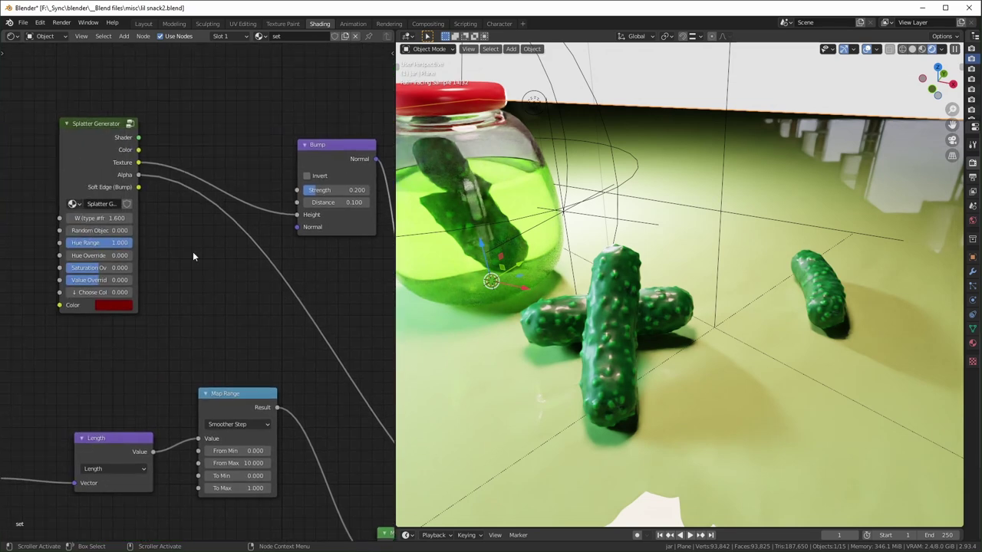
{"action": "left_click", "coordinate": [109, 157], "text": "ctrl+shift"}
{"action": "left_click", "coordinate": [109, 157], "text": "ctrl+shift"}
{"action": "left_click", "coordinate": [109, 158], "text": "ctrl+shift"}
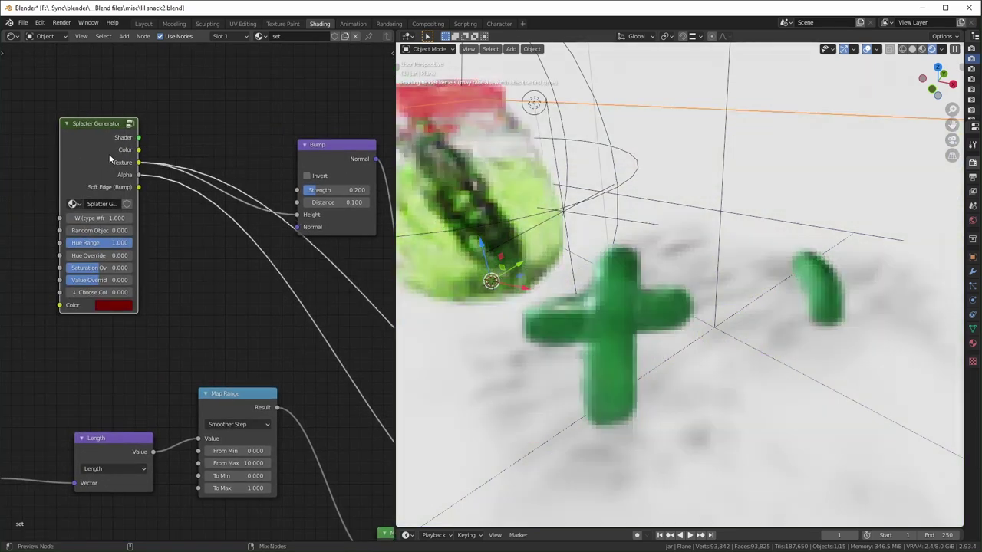
{"action": "middle_click_drag", "start_coordinate": [594, 330], "coordinate": [655, 320]}
{"action": "middle_click_drag", "start_coordinate": [306, 172], "coordinate": [176, 157]}
{"action": "middle_click_drag", "start_coordinate": [244, 249], "coordinate": [128, 245]}
{"action": "left_click", "coordinate": [250, 73], "text": "ctrl+shift"}
{"action": "middle_click_drag", "start_coordinate": [688, 453], "coordinate": [624, 376]}
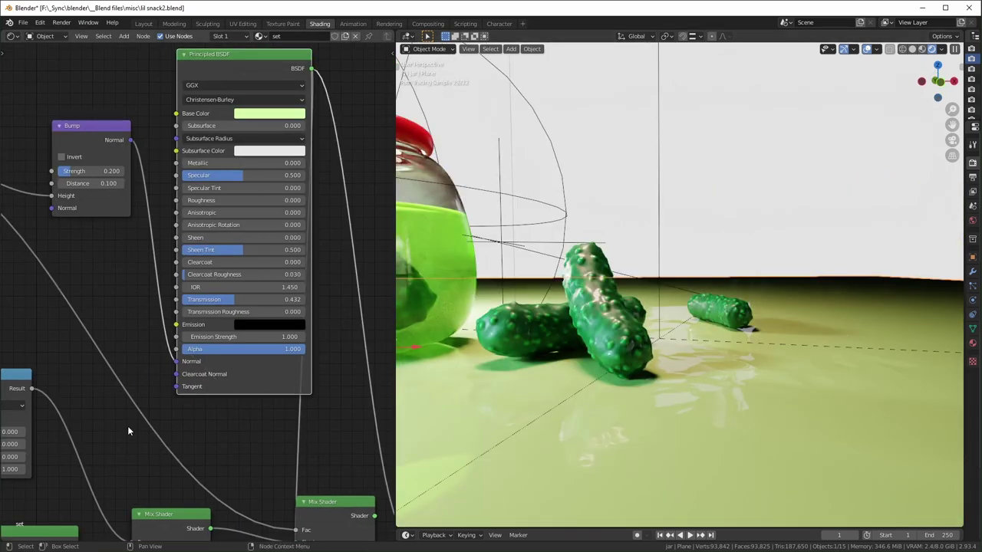
- Connect the final Mix Shader back to the Material Output and view the splatter on the ground
{"action": "scroll", "coordinate": [153, 410], "scroll_direction": "down", "scroll_amount": 3}
{"action": "middle_click_drag", "start_coordinate": [169, 399], "coordinate": [72, 313]}
{"action": "left_click", "coordinate": [231, 376], "text": "ctrl+shift"}
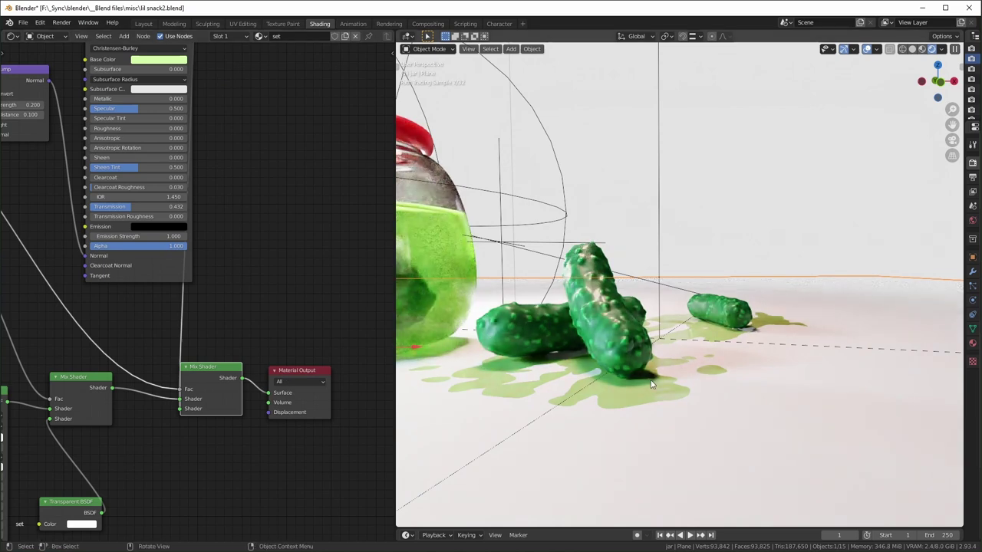
{"action": "middle_click_drag", "start_coordinate": [722, 388], "coordinate": [716, 412]}
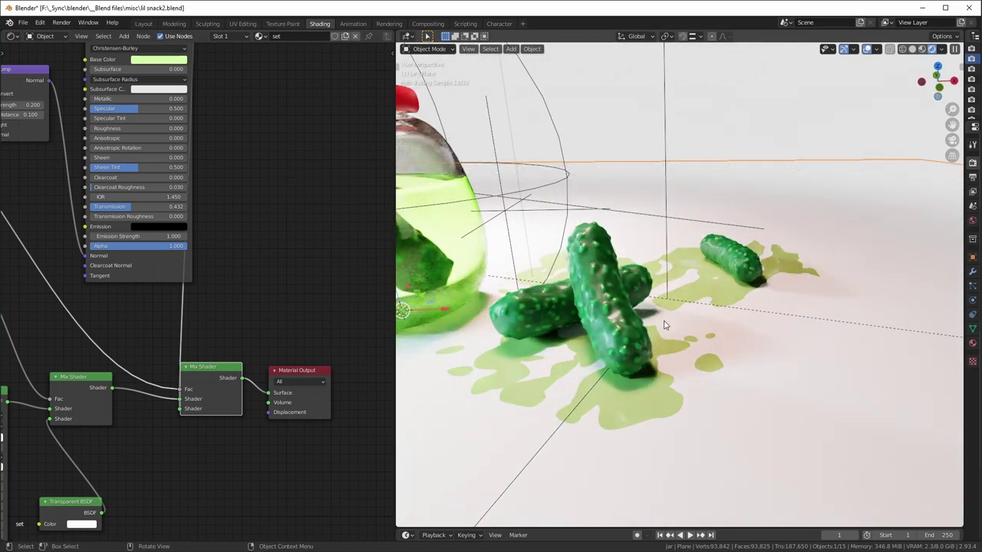
- Try a W value of 4.330 on the Splatter Generator node, cancelling the change
{"action": "middle_click_drag", "start_coordinate": [168, 318], "coordinate": [435, 456]}
{"action": "scroll", "coordinate": [38, 377], "scroll_direction": "up", "scroll_amount": 7}
{"action": "middle_click_drag", "start_coordinate": [63, 377], "coordinate": [222, 348]}
{"action": "left_click_drag", "start_coordinate": [181, 215], "coordinate": [496, 213], "text": "shift"}
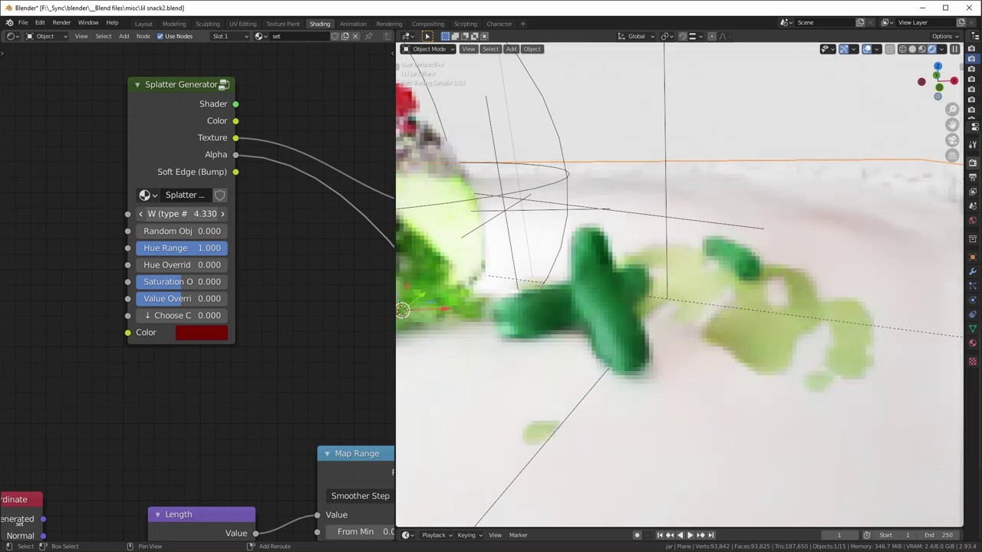
{"action": "key", "text": "Escape"}
{"action": "middle_click_drag", "start_coordinate": [180, 92], "coordinate": [143, 107]}
{"action": "left_click", "coordinate": [158, 121]}
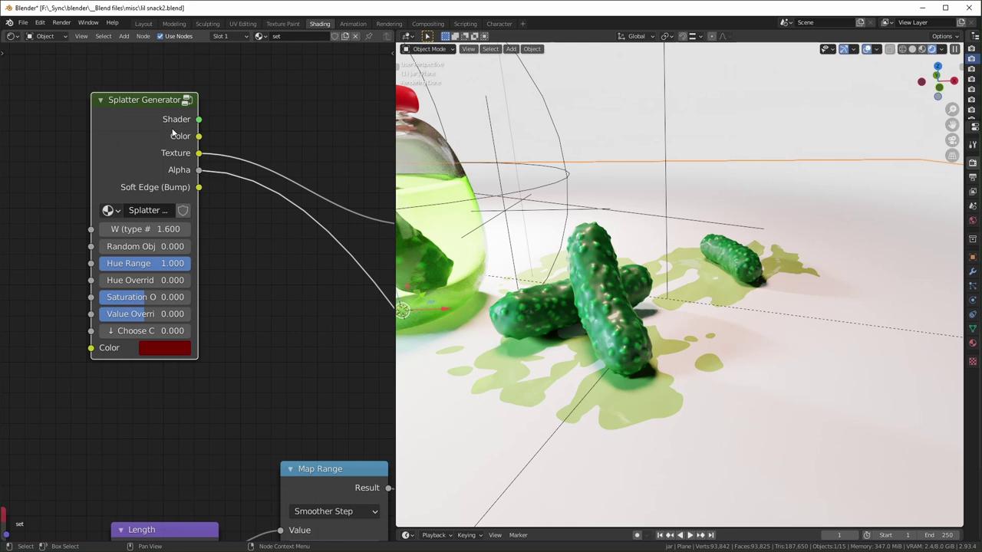
- In the Layout workspace, split the viewport into a camera view and a whole-scene perspective view, and widen the Outliner
{"action": "left_click", "coordinate": [671, 351]}
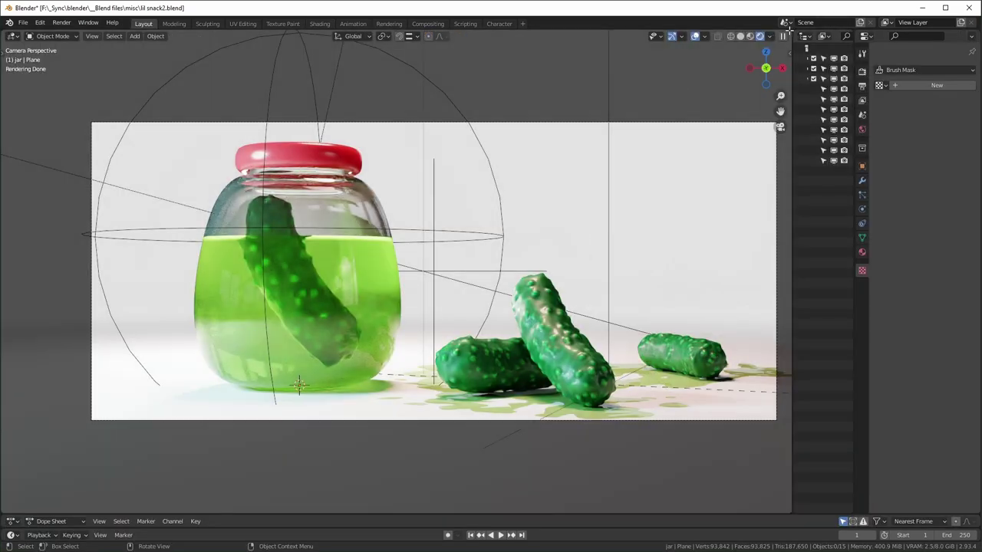
{"action": "left_click_drag", "start_coordinate": [765, 46], "coordinate": [413, 152]}
{"action": "middle_click_drag", "start_coordinate": [583, 279], "coordinate": [550, 307]}
{"action": "scroll", "coordinate": [570, 294], "scroll_direction": "down", "scroll_amount": 9}
{"action": "scroll", "coordinate": [574, 292], "scroll_direction": "up", "scroll_amount": 6}
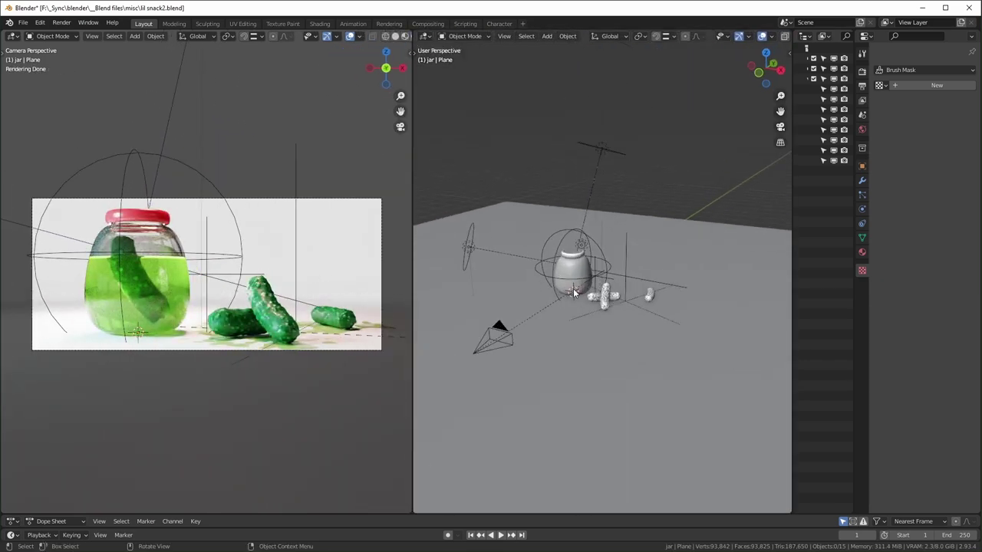
{"action": "middle_click_drag", "start_coordinate": [577, 291], "coordinate": [603, 302], "text": "shift"}
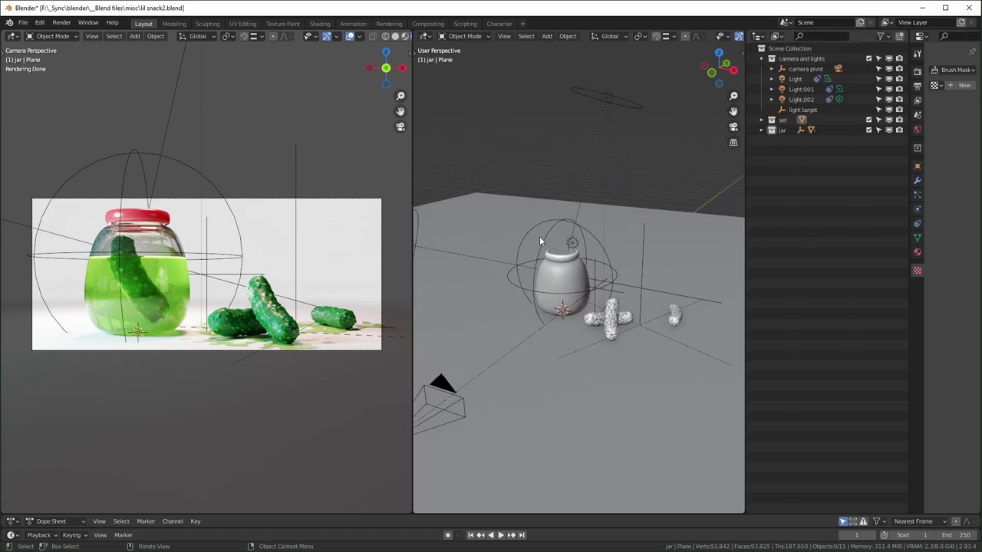
{"action": "scroll", "coordinate": [624, 281], "scroll_direction": "down", "scroll_amount": 2}
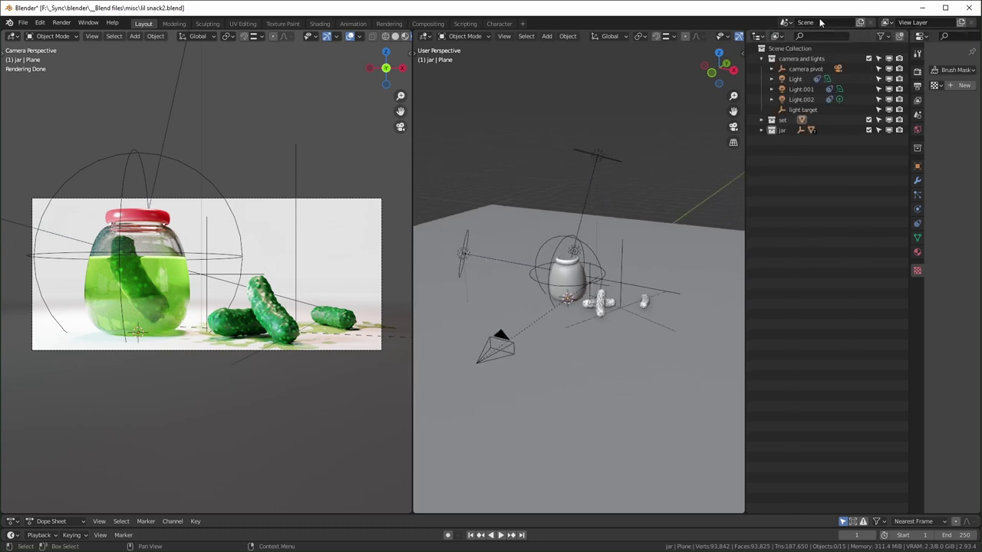
- Select the light target empty and try moving it away from the jar, cancelling the move
{"action": "left_click", "coordinate": [790, 112]}
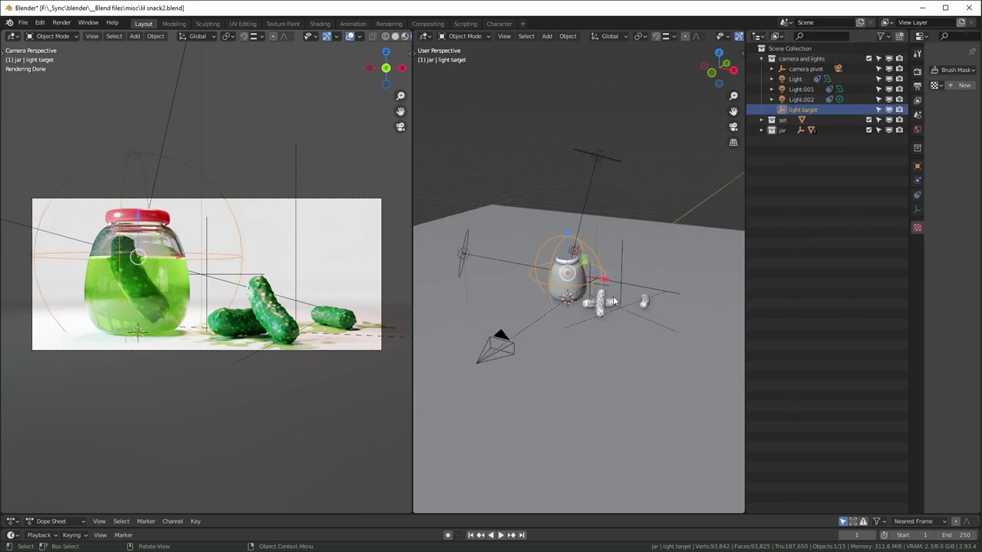
{"action": "middle_click_drag", "start_coordinate": [614, 300], "coordinate": [591, 292]}
{"action": "key", "text": "g"}
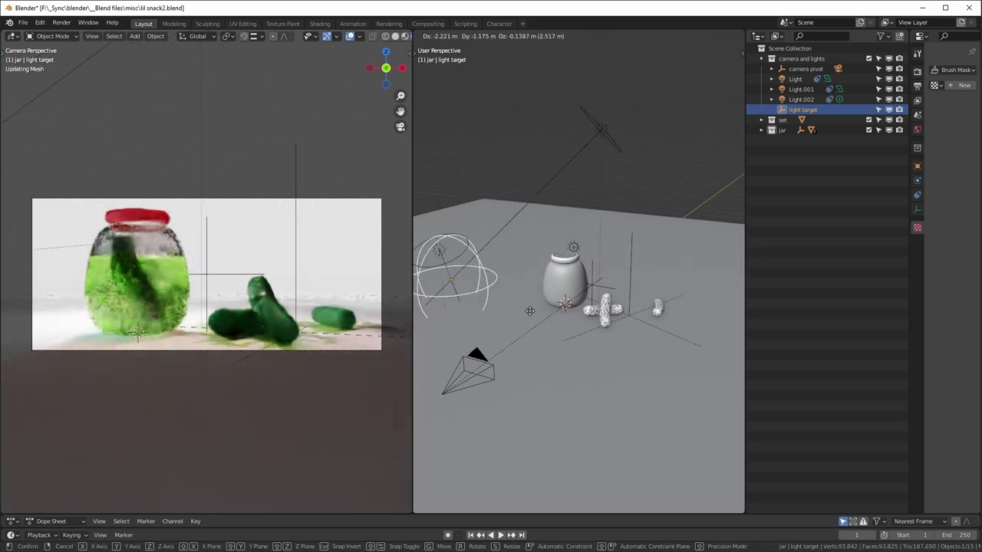
{"action": "key", "text": "Escape"}
- Examine the Damped Track constraint on Light.001 and select the light target empty it points to
{"action": "middle_click_drag", "start_coordinate": [470, 254], "coordinate": [545, 276], "text": "shift"}
{"action": "left_click", "coordinate": [511, 253]}
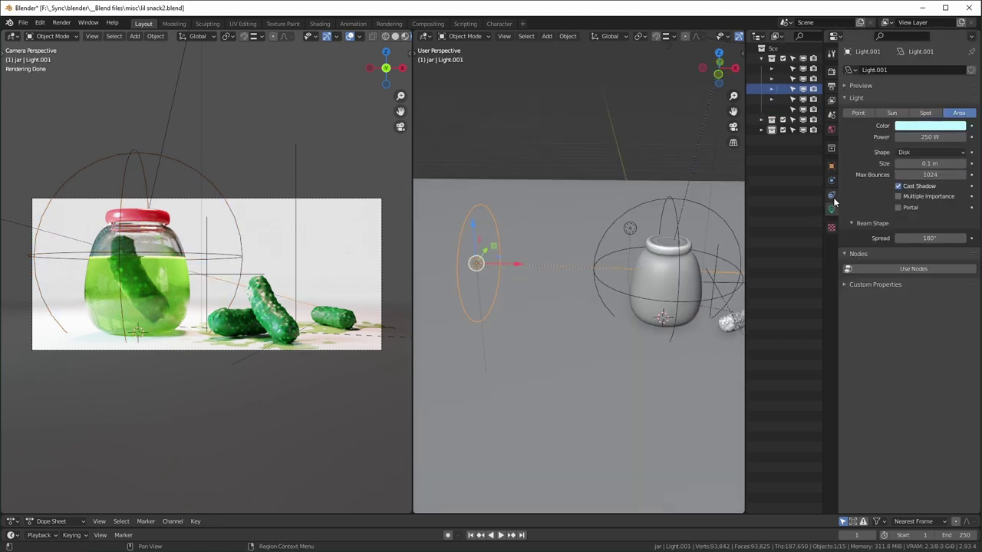
{"action": "left_click", "coordinate": [831, 195]}
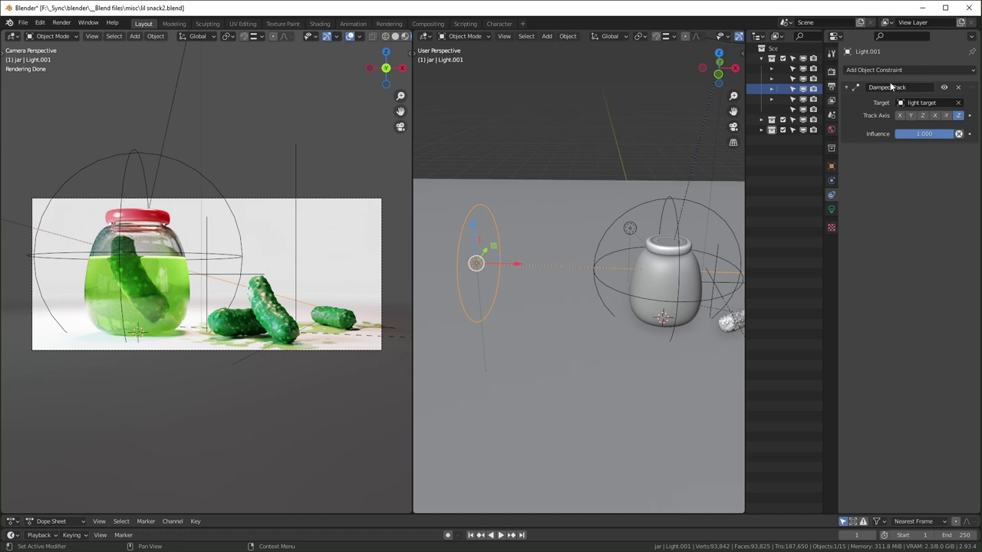
{"action": "left_click", "coordinate": [672, 197]}
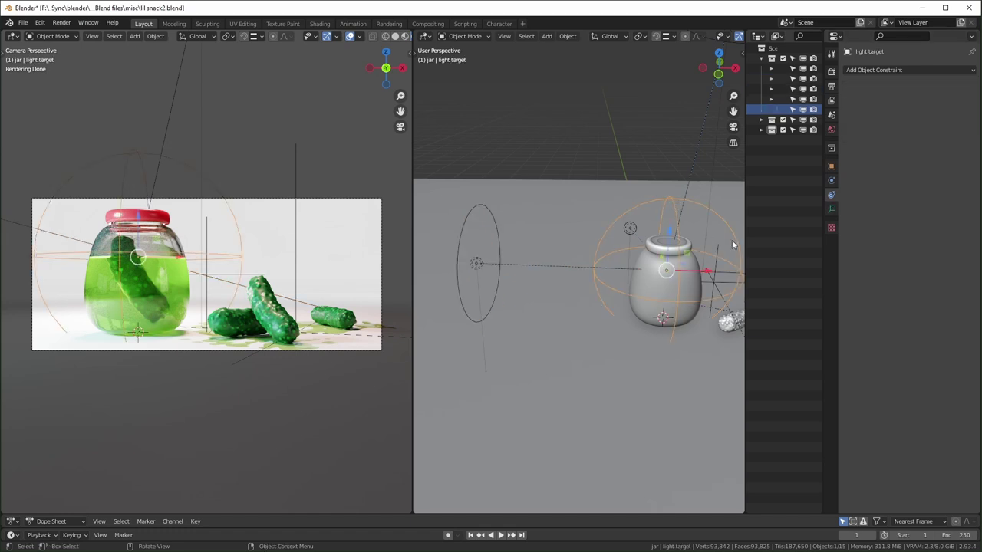
- Try moving Light.001 around the jar in the horizontal plane, cancelling the move
{"action": "middle_click_drag", "start_coordinate": [675, 283], "coordinate": [502, 322]}
{"action": "left_click", "coordinate": [497, 287]}
{"action": "key", "text": "g"}
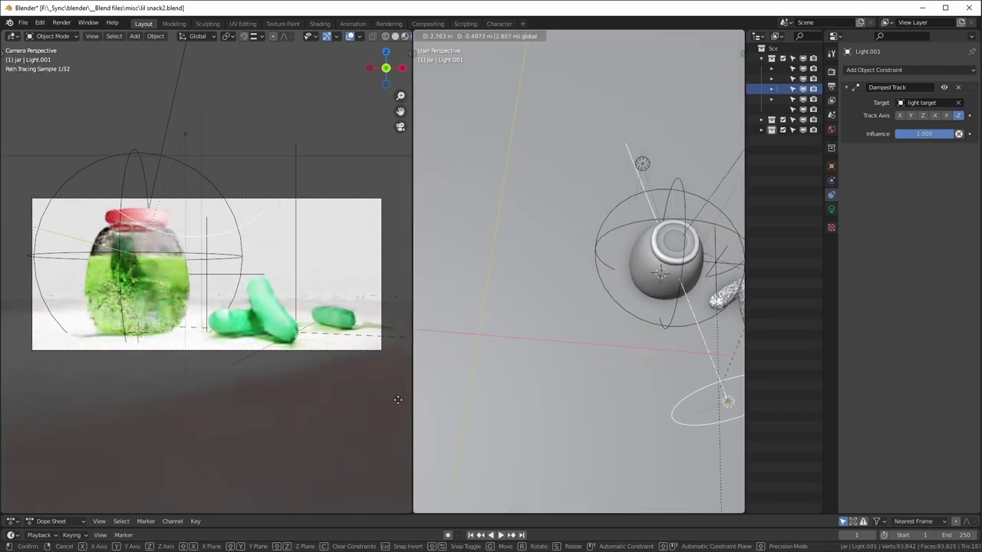
{"action": "right_click", "coordinate": [654, 199]}
{"action": "scroll", "coordinate": [653, 199], "scroll_direction": "down", "scroll_amount": 3}
{"action": "middle_click_drag", "start_coordinate": [654, 199], "coordinate": [608, 186]}
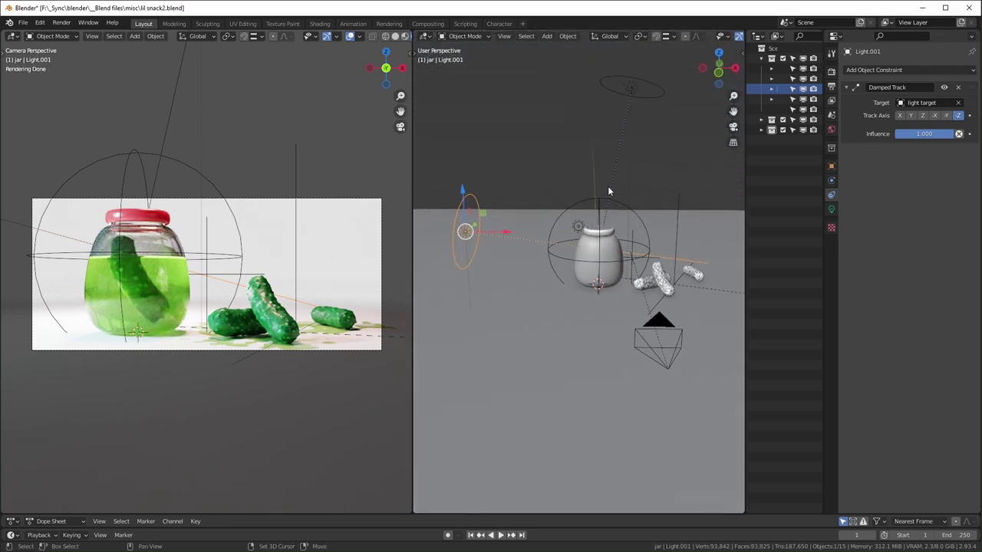
- Frame the jar in the camera view and set the world's HDRI background strength to 0
{"action": "left_click", "coordinate": [831, 129]}
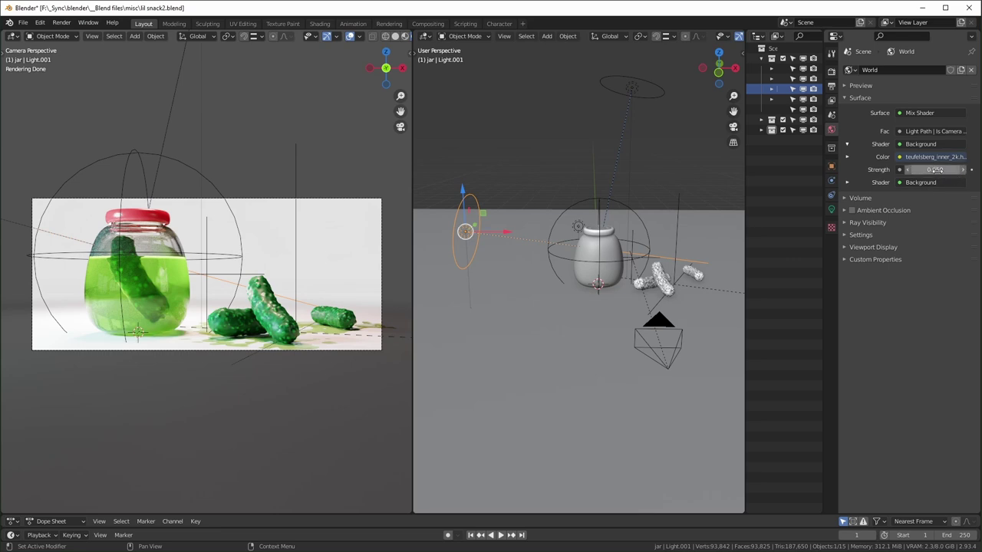
{"action": "scroll", "coordinate": [322, 298], "scroll_direction": "up", "scroll_amount": 6}
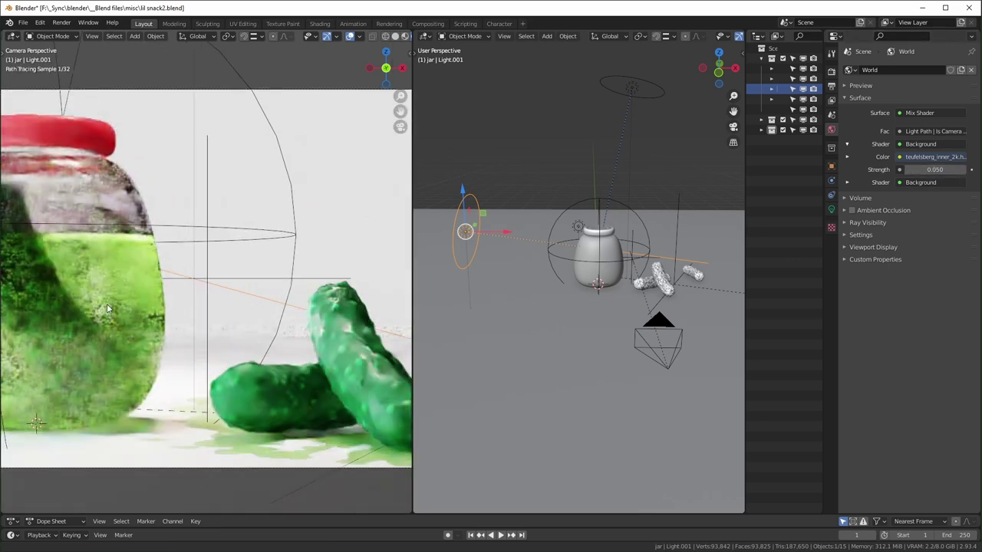
{"action": "middle_click_drag", "start_coordinate": [337, 297], "coordinate": [279, 297], "text": "shift"}
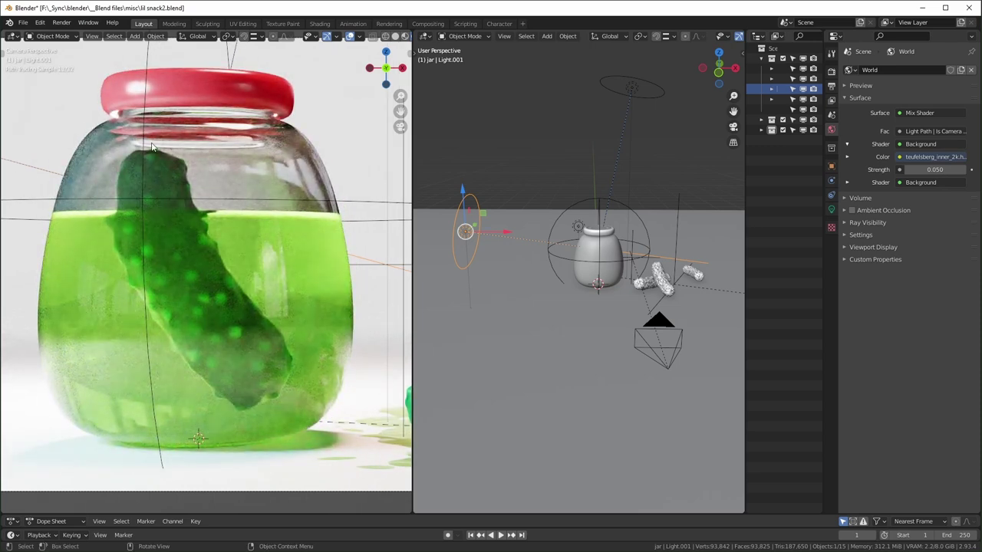
{"action": "left_click", "coordinate": [936, 168]}
{"action": "type", "text": "0"}
{"action": "key", "text": "Return"}
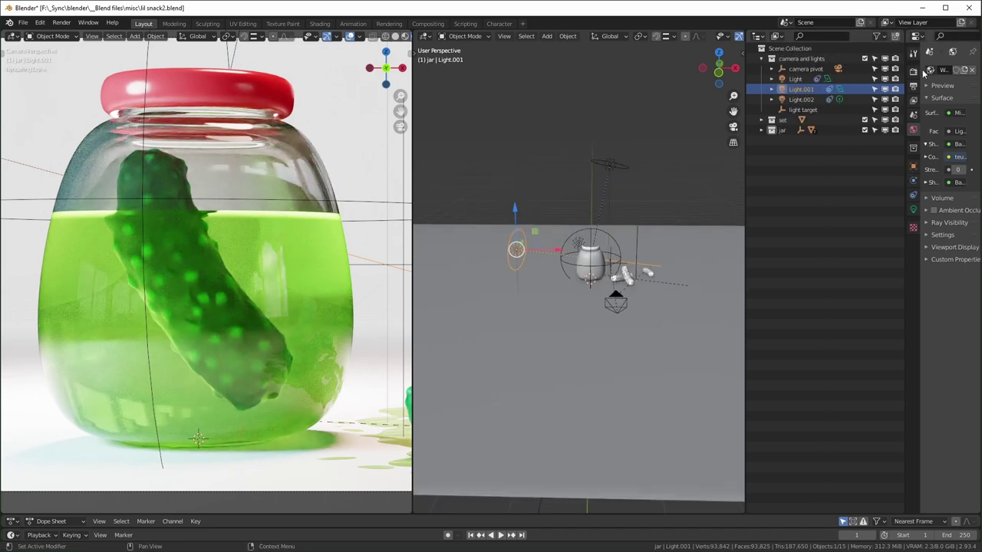
- Hide all three lights in the viewport, show only Light again, and select it to examine its effect
{"action": "left_click", "coordinate": [886, 99]}
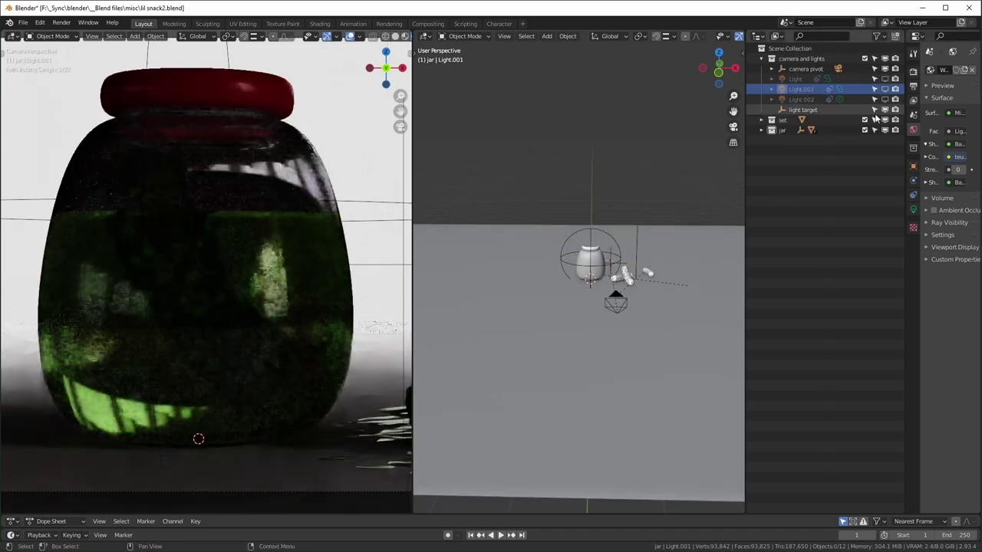
{"action": "left_click", "coordinate": [885, 79]}
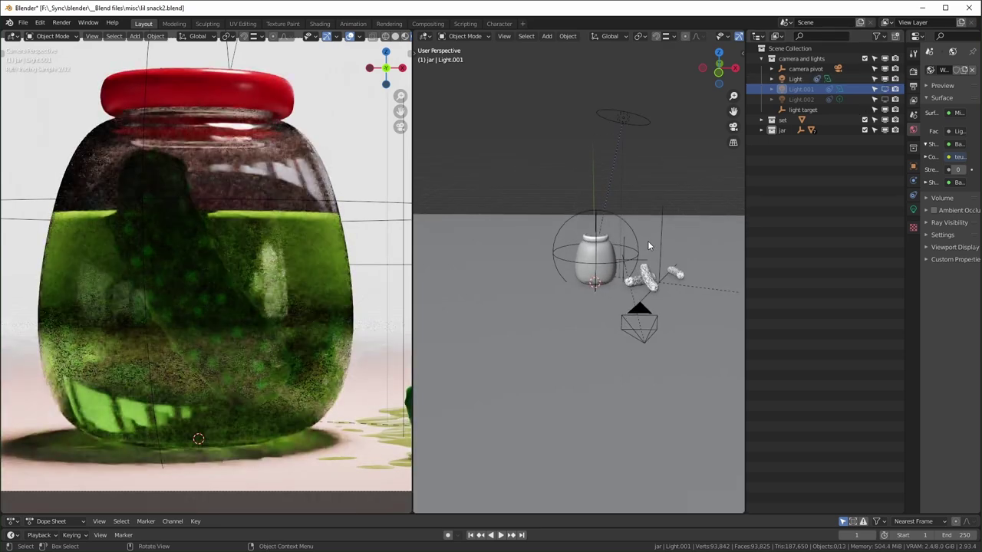
{"action": "middle_click_drag", "start_coordinate": [648, 241], "coordinate": [674, 211]}
{"action": "left_click", "coordinate": [675, 211]}
{"action": "middle_click_drag", "start_coordinate": [689, 261], "coordinate": [733, 211]}
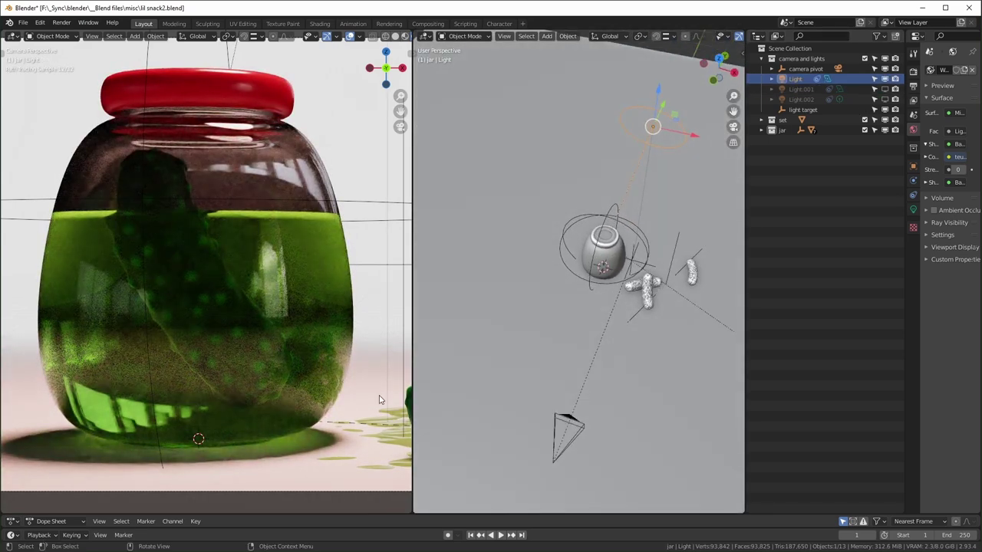
{"action": "scroll", "coordinate": [295, 382], "scroll_direction": "down", "scroll_amount": 5}
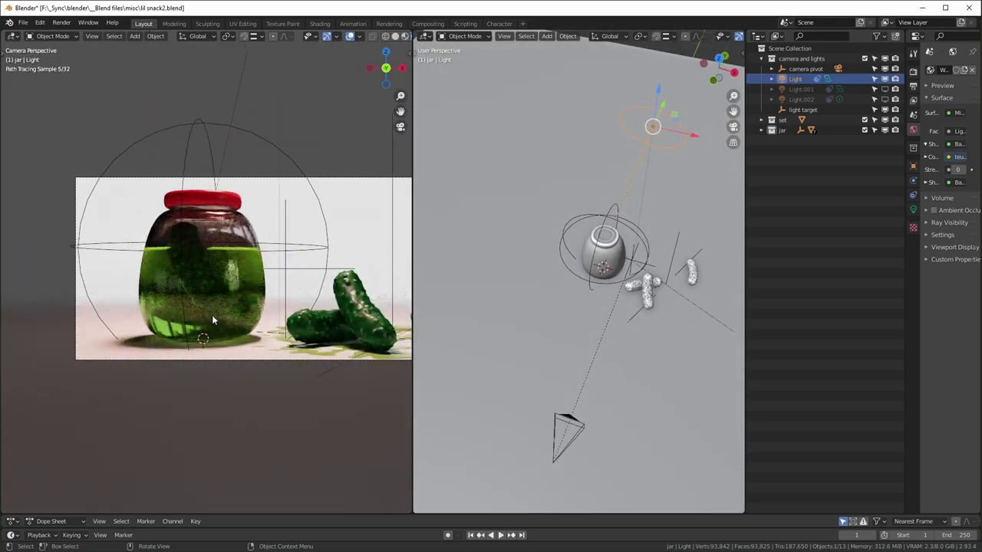
{"action": "middle_click_drag", "start_coordinate": [311, 329], "coordinate": [253, 326], "text": "shift"}
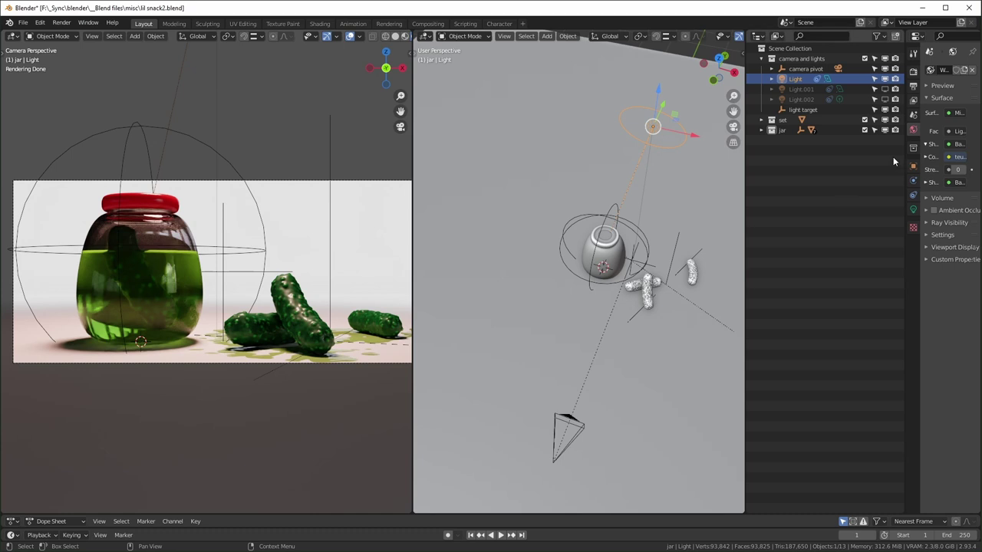
- Hide Light, show Light.001 instead, and open the light settings of Light.001
{"action": "left_click", "coordinate": [884, 79]}
{"action": "left_click", "coordinate": [886, 89]}
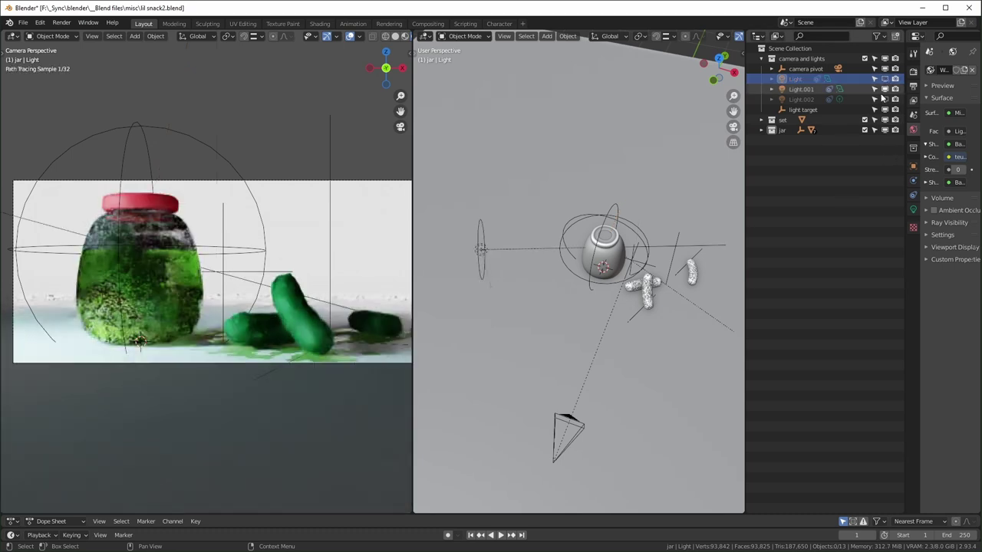
{"action": "left_click", "coordinate": [481, 247]}
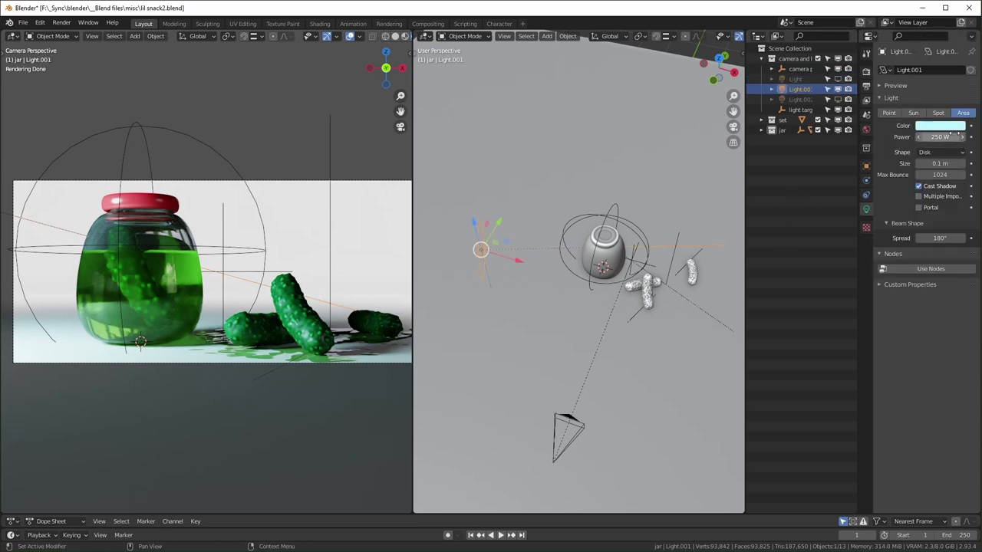
- Select Light and toggle its viewport visibility to compare the lighting, leaving it shown with Light.001
{"action": "left_click", "coordinate": [800, 81]}
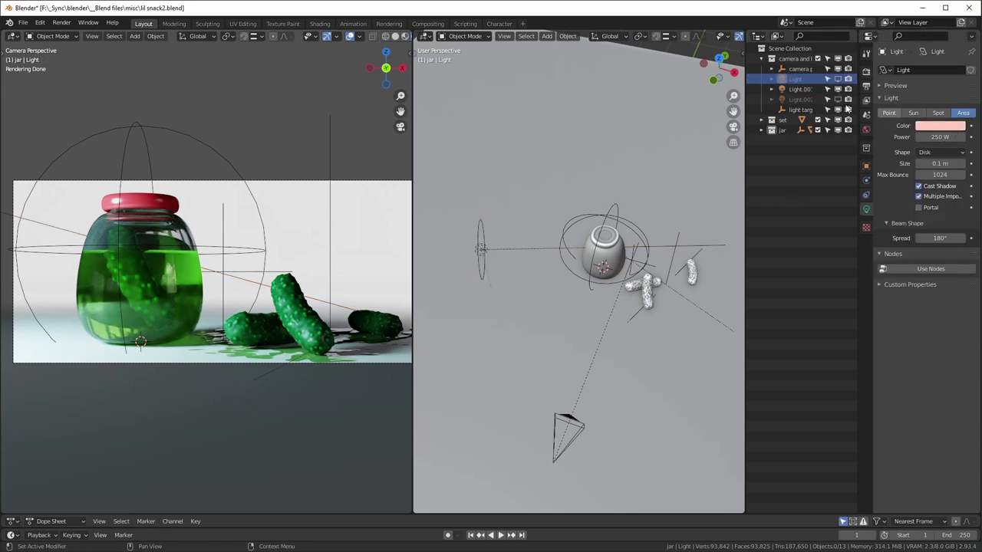
{"action": "left_click", "coordinate": [838, 79]}
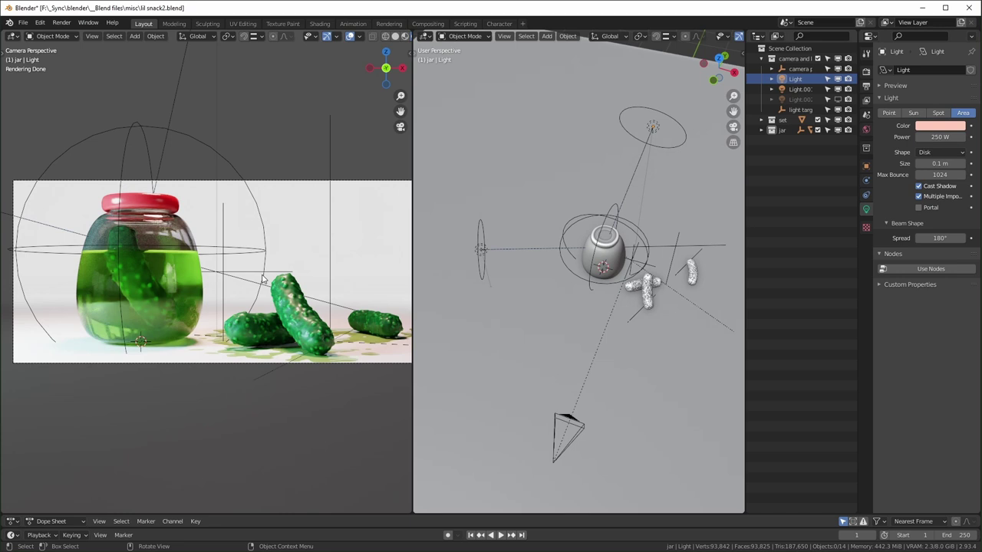
{"action": "key", "text": "h"}
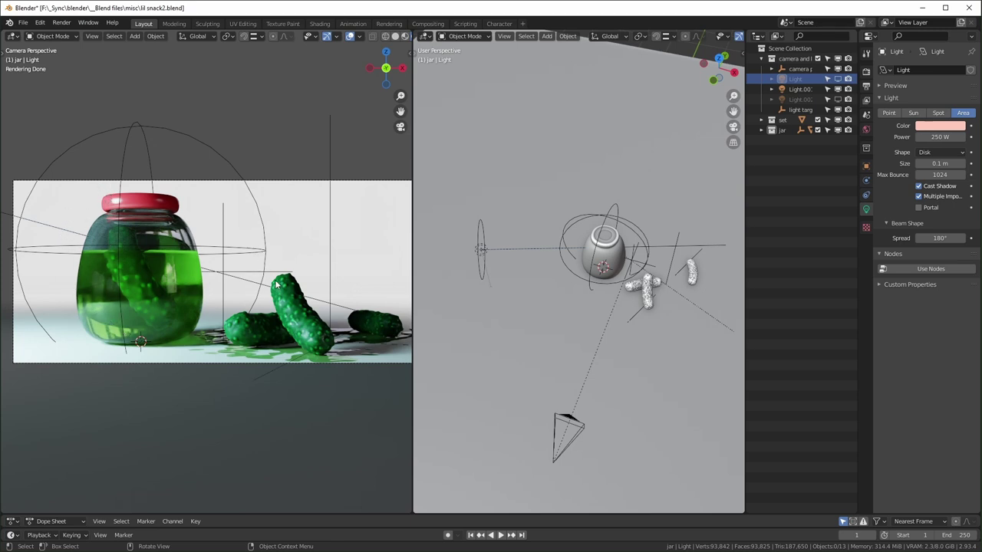
{"action": "left_click", "coordinate": [838, 79]}
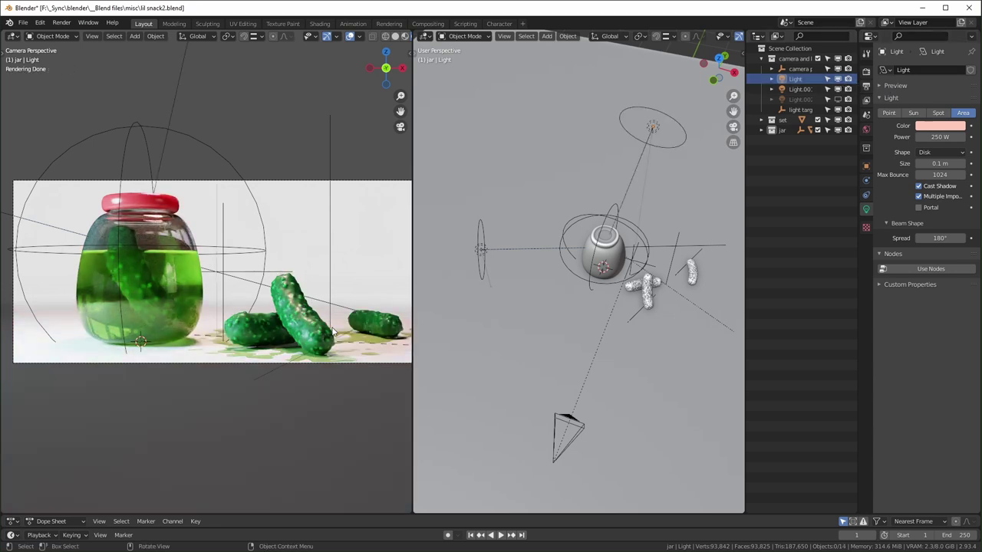
- Move Light.001 in the horizontal plane from beside the jar to the camera-facing side
{"action": "left_click", "coordinate": [482, 250]}
{"action": "key", "text": "g"}
{"action": "key", "text": "shift+z"}
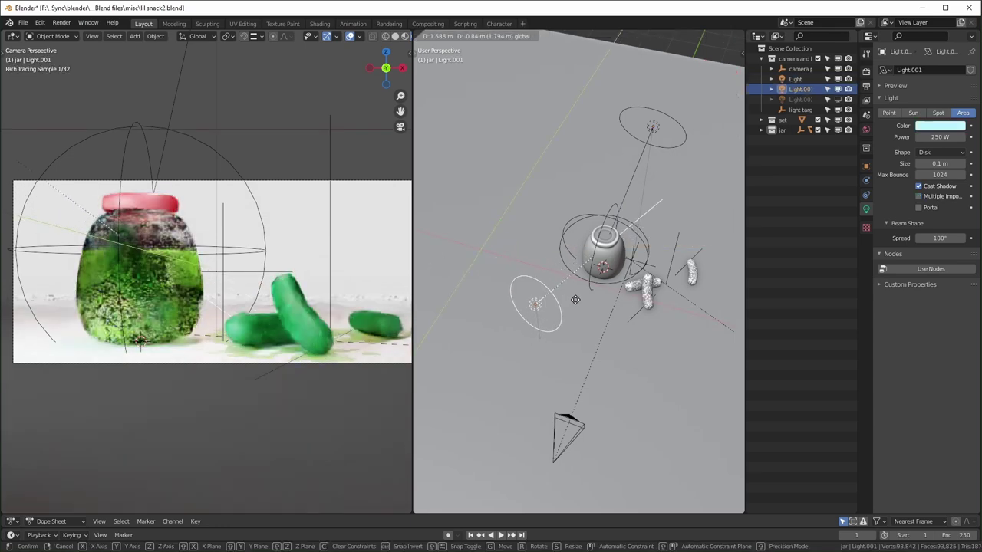
{"action": "left_click", "coordinate": [602, 304]}
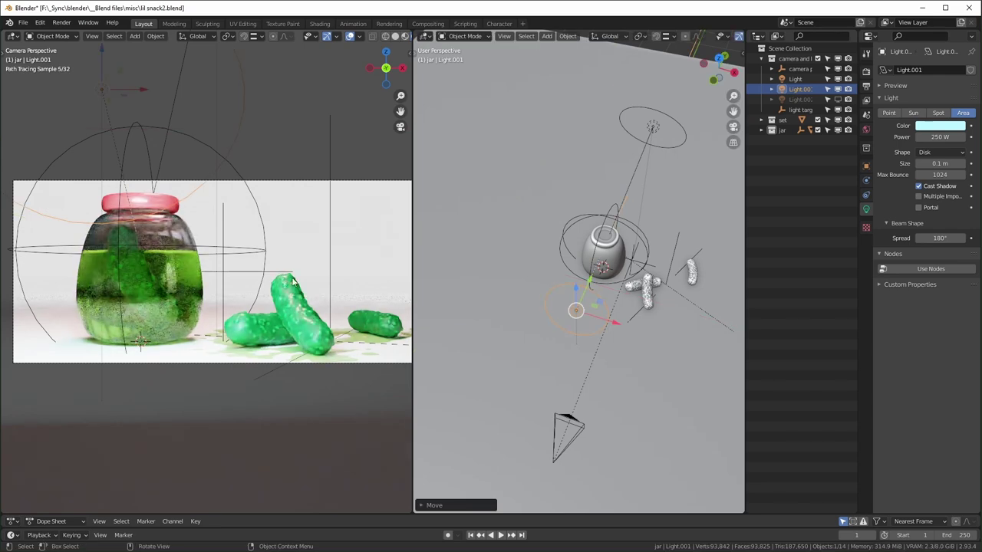
- Undo the last move of Light.001 and toggle Light.002's viewport visibility to compare the lighting, leaving it shown
{"action": "key", "text": "ctrl+z"}
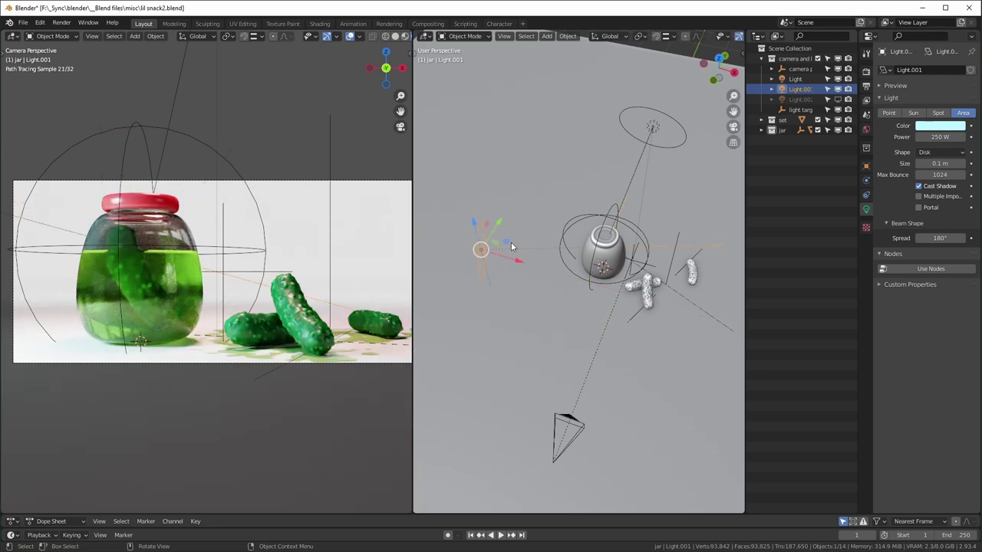
{"action": "middle_click_drag", "start_coordinate": [571, 286], "coordinate": [626, 297]}
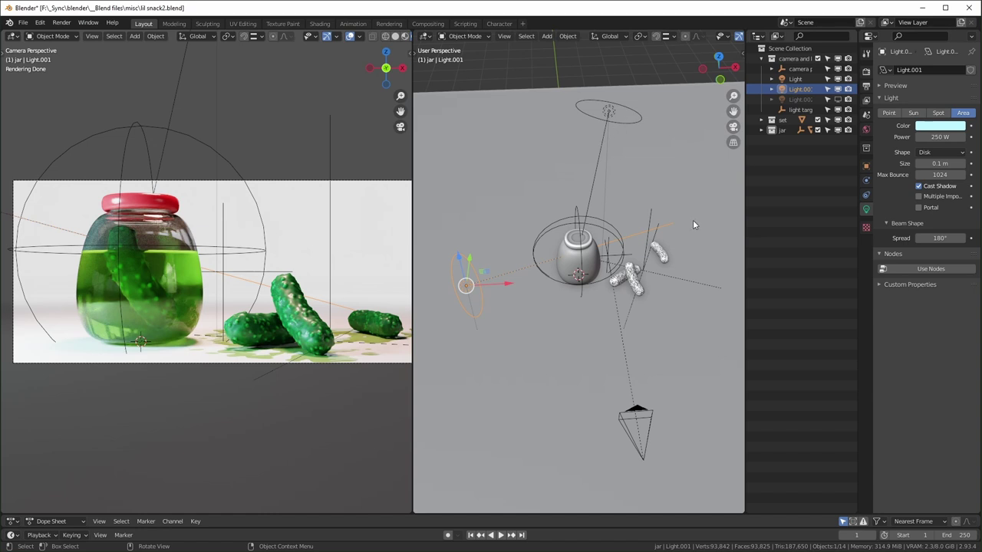
{"action": "left_click", "coordinate": [838, 100]}
{"action": "left_click", "coordinate": [838, 100]}
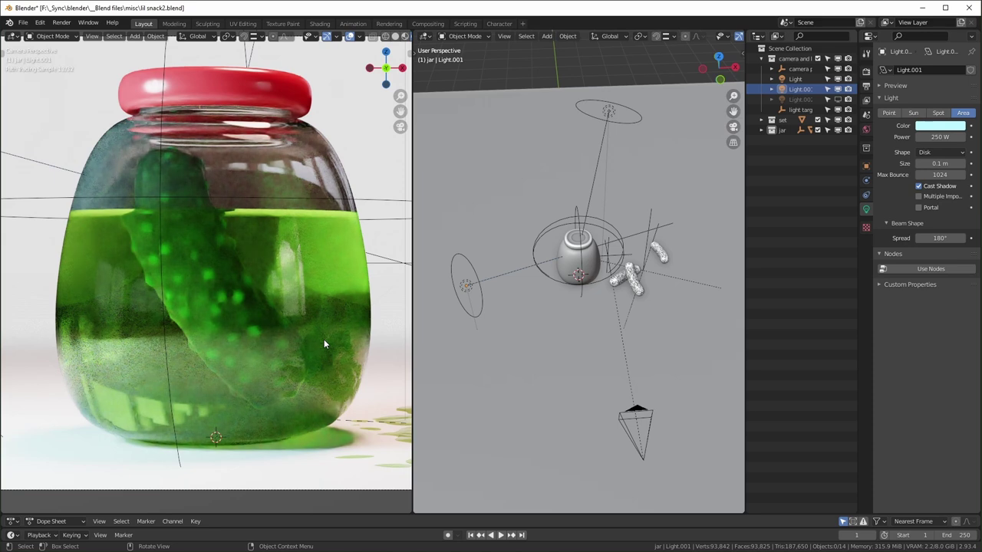
{"action": "left_click", "coordinate": [839, 99]}
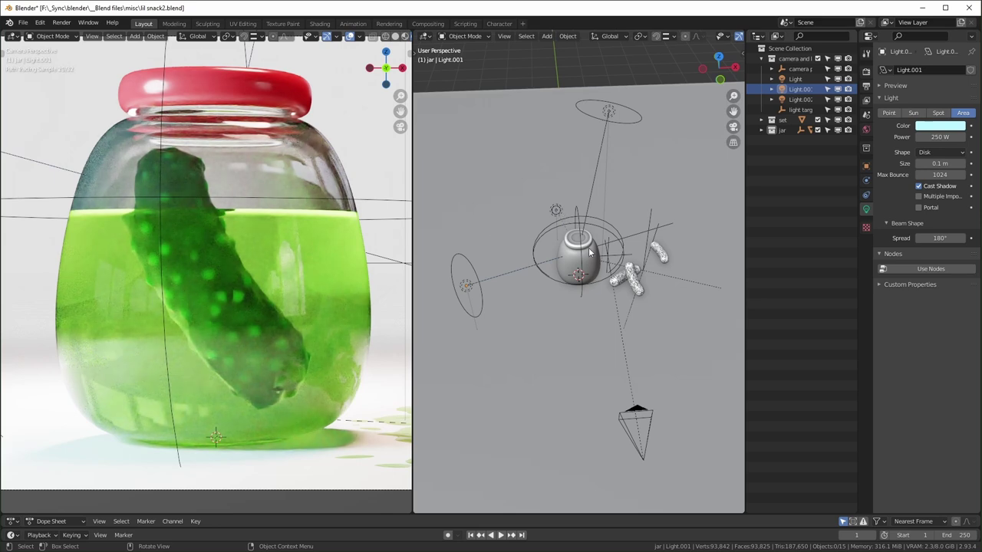
- Select the point light Light.002 behind the jar and try moving it sideways, away from the jar
{"action": "left_click", "coordinate": [556, 210]}
{"action": "scroll", "coordinate": [598, 320], "scroll_direction": "up", "scroll_amount": 4}
{"action": "middle_click_drag", "start_coordinate": [598, 320], "coordinate": [589, 291]}
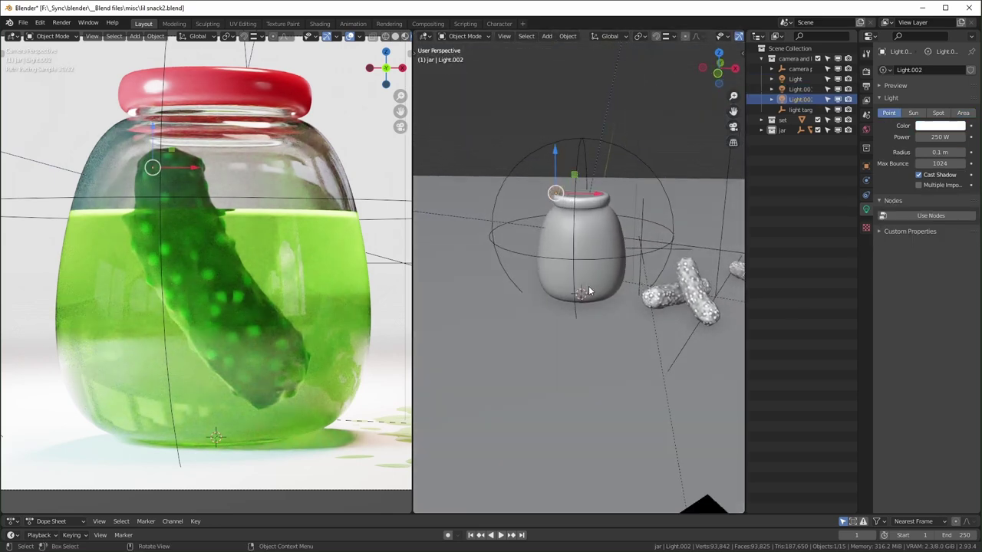
{"action": "key", "text": "g"}
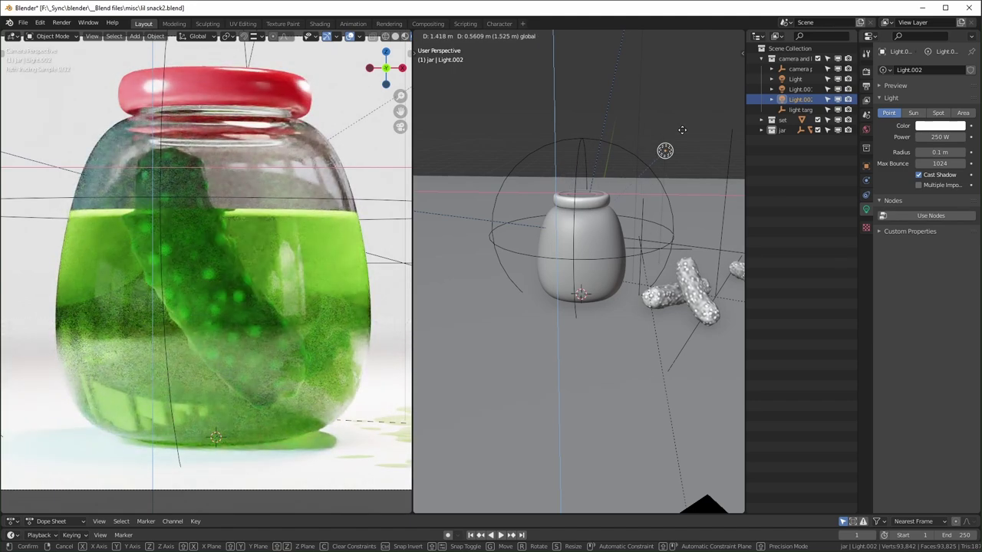
{"action": "right_click", "coordinate": [477, 188]}
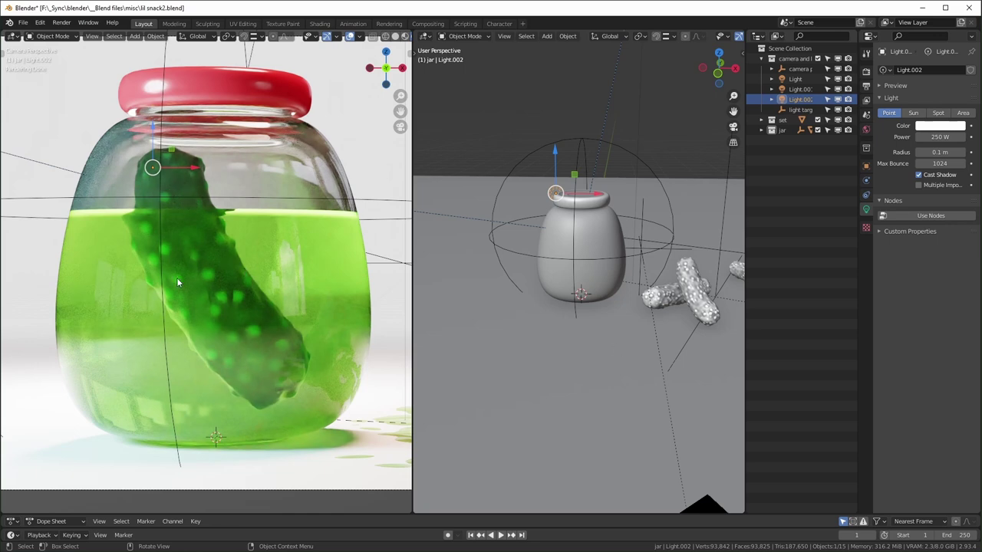
- Examine the lighting on the jar and pickles through the camera and around the whole setup, and select Light.001
{"action": "middle_click_drag", "start_coordinate": [629, 292], "coordinate": [516, 259]}
{"action": "scroll", "coordinate": [241, 286], "scroll_direction": "down", "scroll_amount": 3}
{"action": "middle_click_drag", "start_coordinate": [273, 255], "coordinate": [230, 253], "text": "shift"}
{"action": "scroll", "coordinate": [248, 232], "scroll_direction": "down", "scroll_amount": 1}
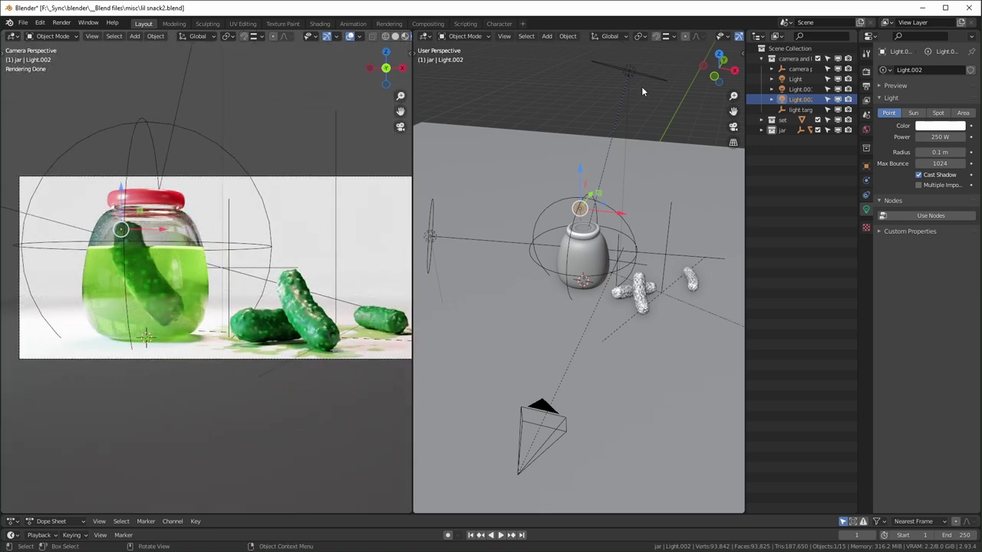
{"action": "scroll", "coordinate": [603, 264], "scroll_direction": "down", "scroll_amount": 1}
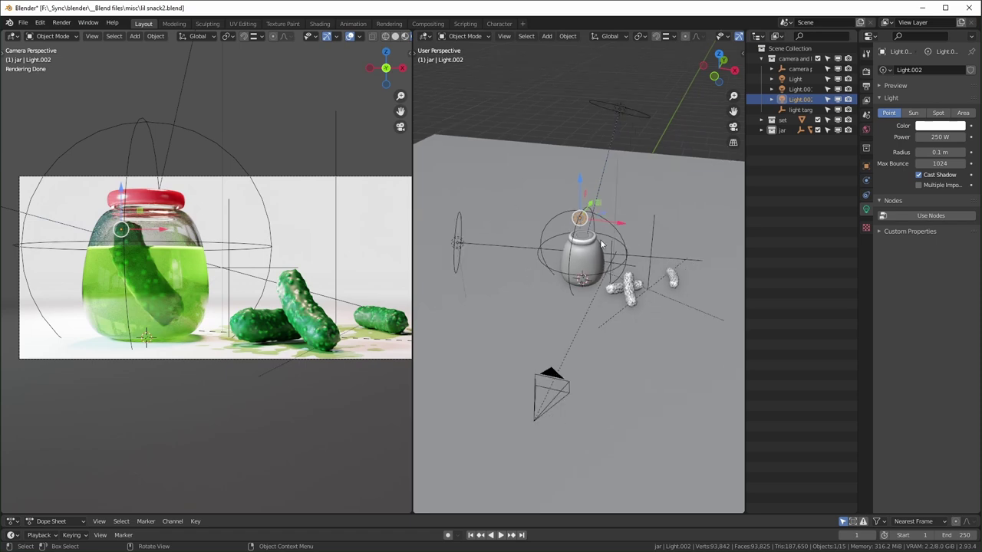
{"action": "scroll", "coordinate": [258, 284], "scroll_direction": "up", "scroll_amount": 1}
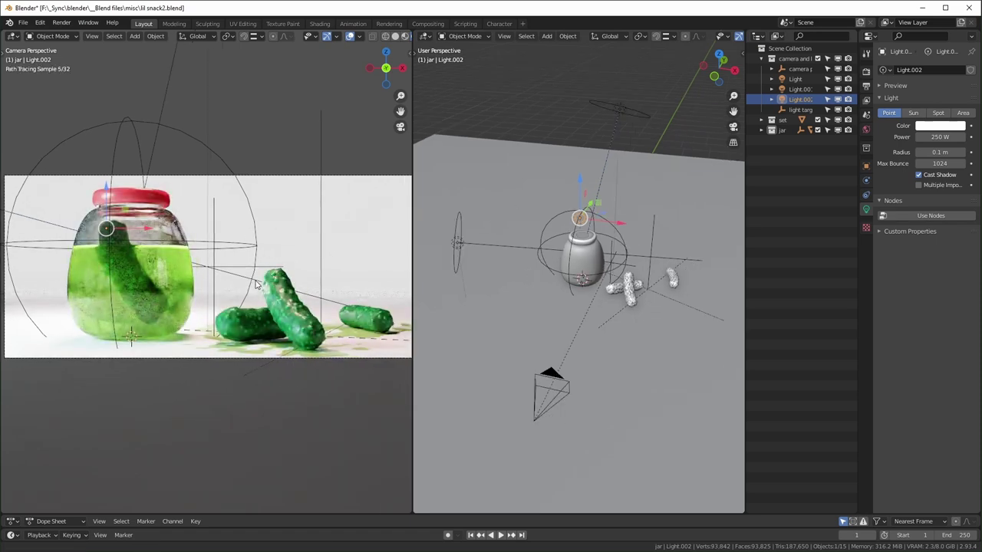
{"action": "scroll", "coordinate": [258, 284], "scroll_direction": "down", "scroll_amount": 1}
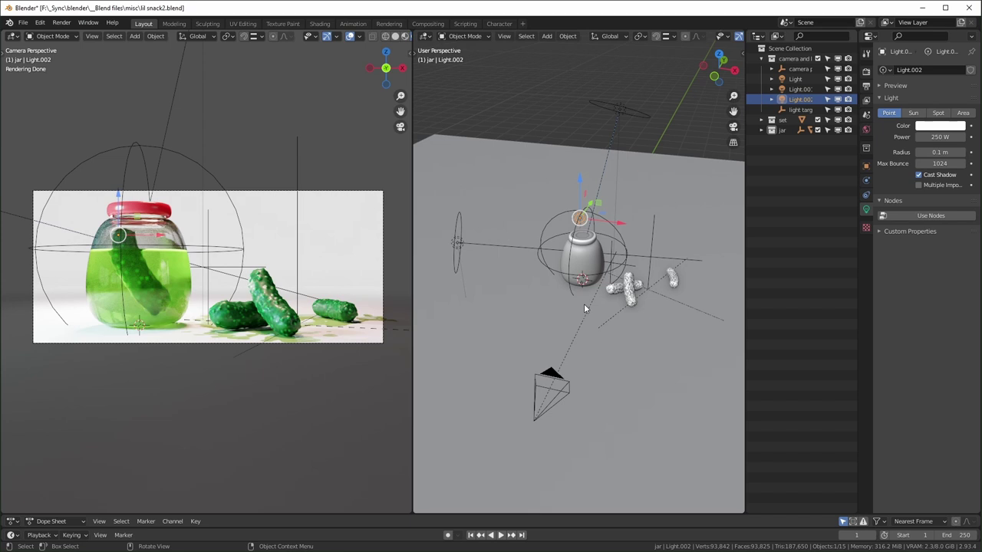
{"action": "left_click", "coordinate": [469, 239]}
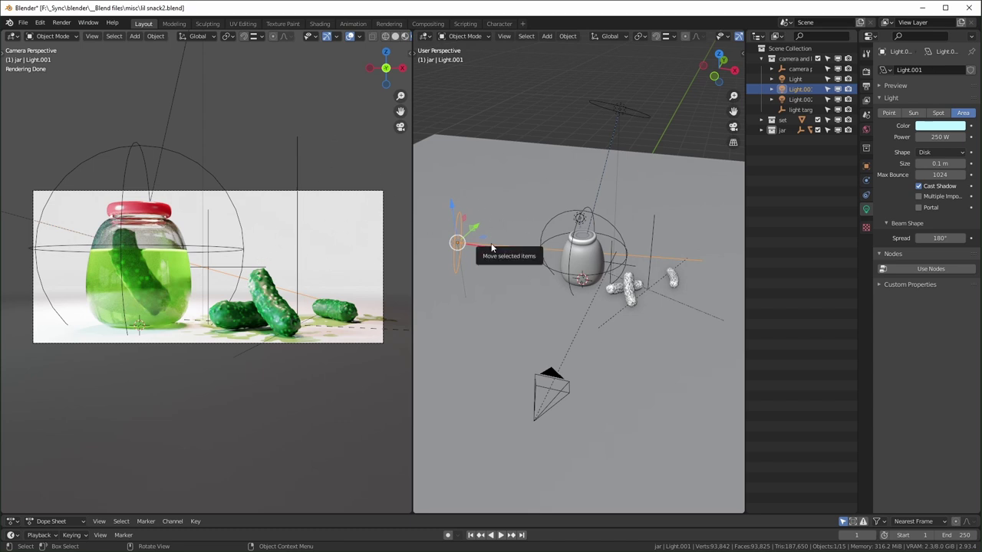
- Select the camera pivot empty, inspect the settings of the camera attached to it, and reselect the pivot
{"action": "left_click", "coordinate": [607, 298]}
{"action": "middle_click_drag", "start_coordinate": [634, 357], "coordinate": [679, 348]}
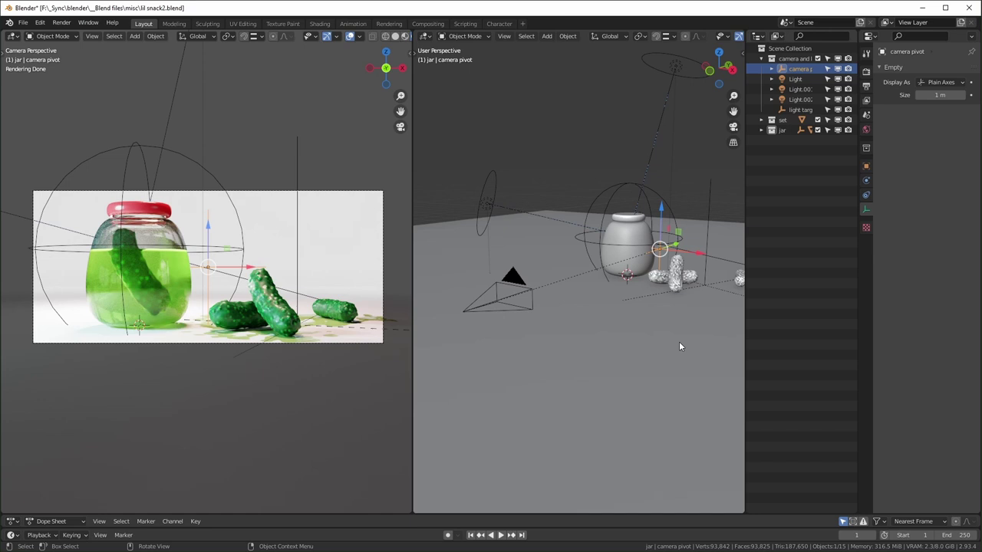
{"action": "left_click", "coordinate": [516, 282]}
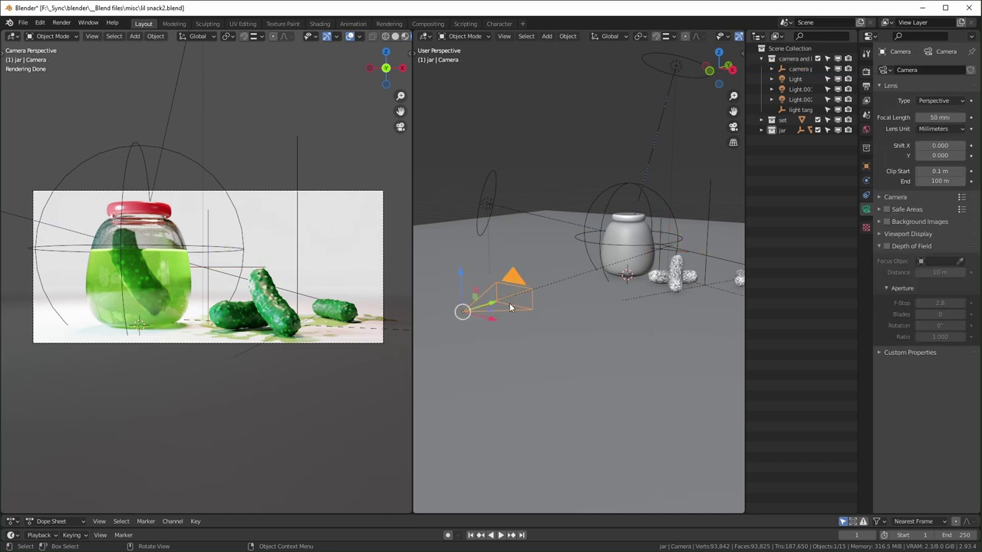
{"action": "left_click", "coordinate": [660, 248]}
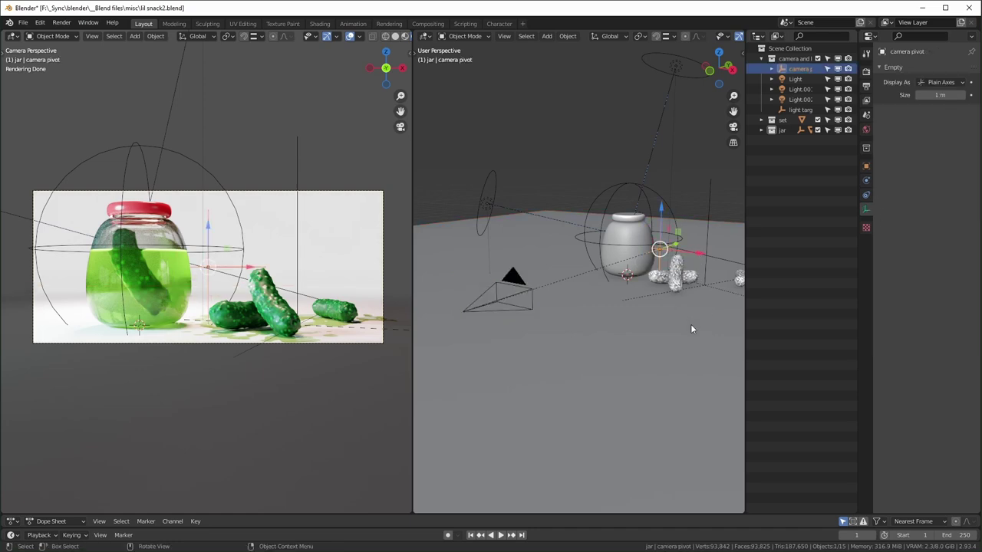
- Scale the camera pivot to change the camera's distance, and rotate the pivot about the global Z axis to orbit the camera
{"action": "key", "text": "s"}
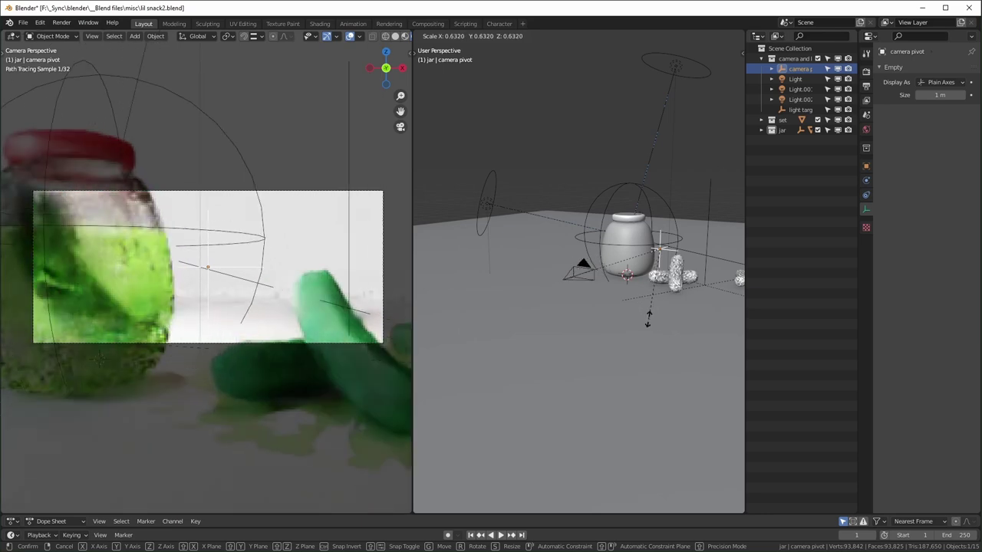
{"action": "left_click", "coordinate": [686, 349]}
{"action": "key", "text": "r"}
{"action": "key", "text": "z"}
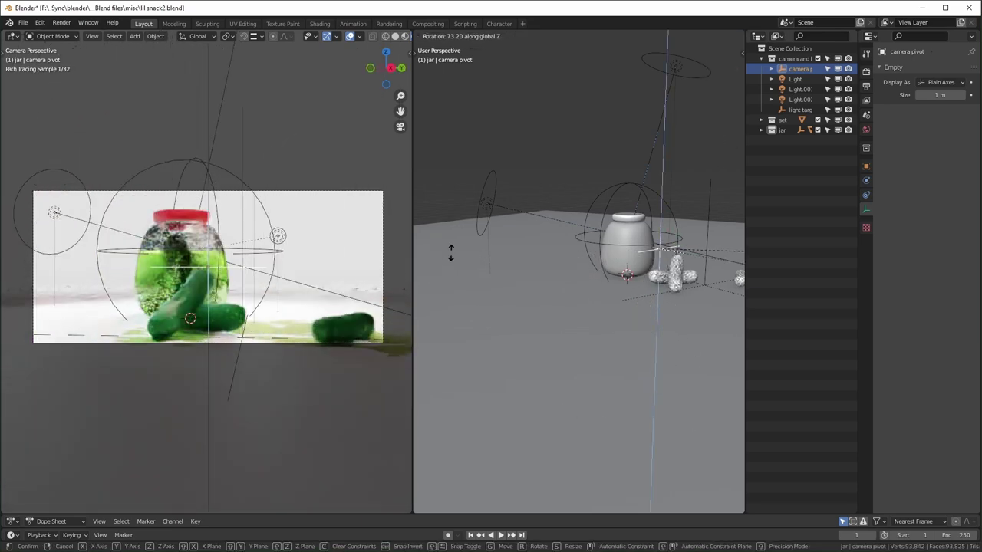